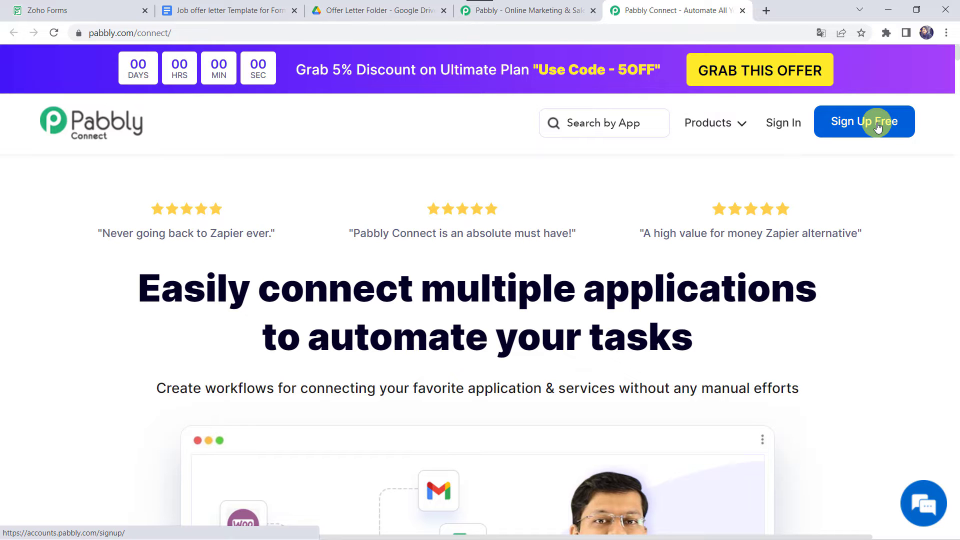
# - Sign in to Pabbly and open the Pabbly Connect dashboard with its existing workflows
pyautogui.click(791, 125)
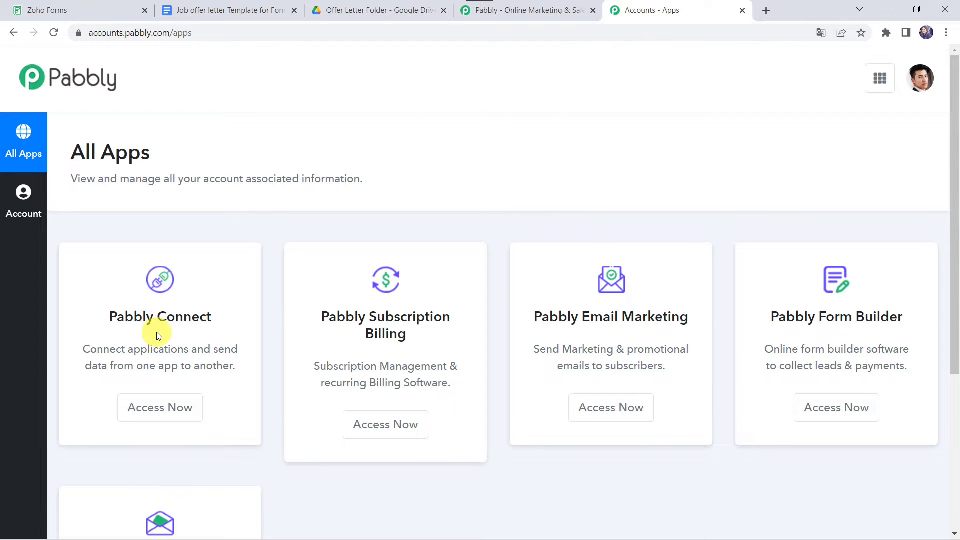
pyautogui.click(152, 406)
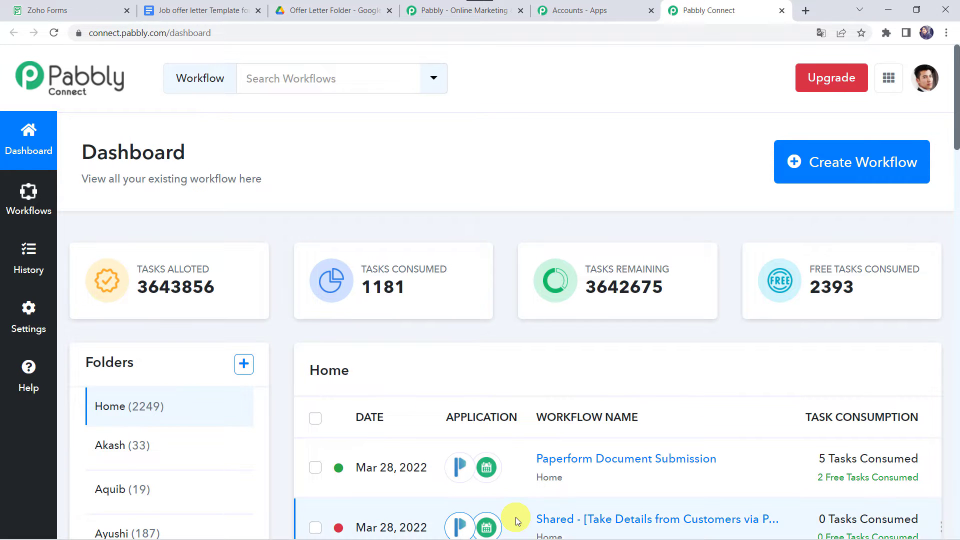
pyautogui.scroll(-5, 516, 518)
pyautogui.scroll(5, 515, 517)
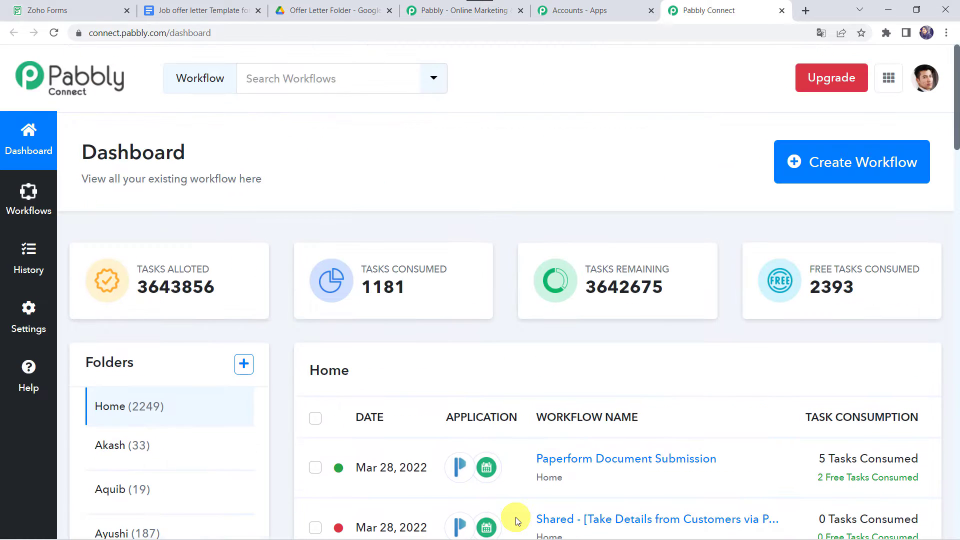
# - Create a new workflow named 'Auto Fill PDF from Zoho Form Responses'
pyautogui.click(832, 170)
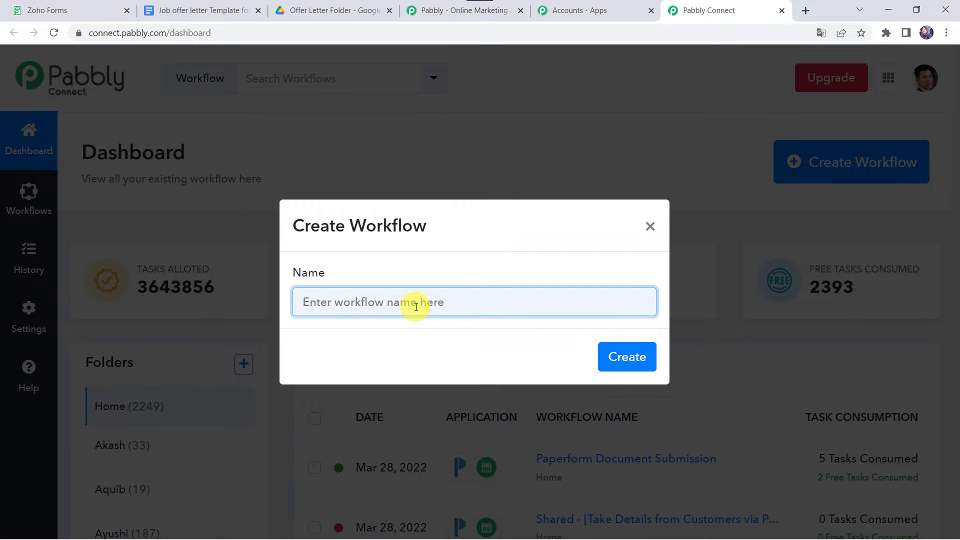
pyautogui.write('Auto Fill PDF from Zoho Form Responses')
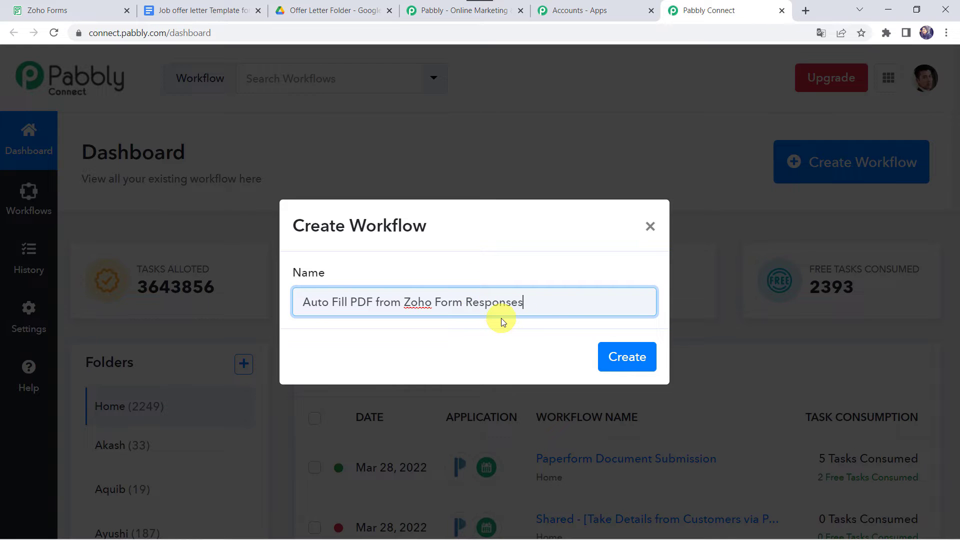
pyautogui.click(627, 361)
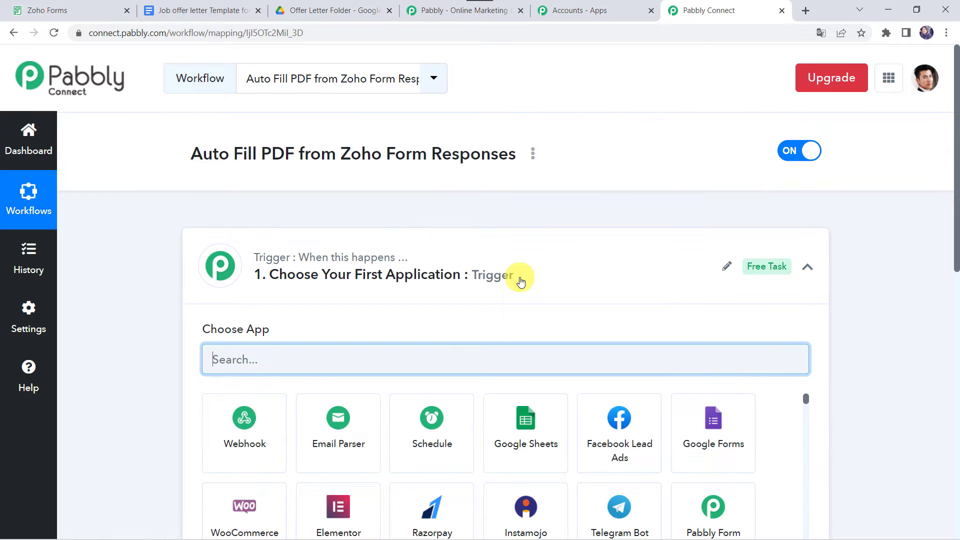
# - Set the trigger app to Zoho Forms with the New Form Submitted event
pyautogui.click(521, 280)
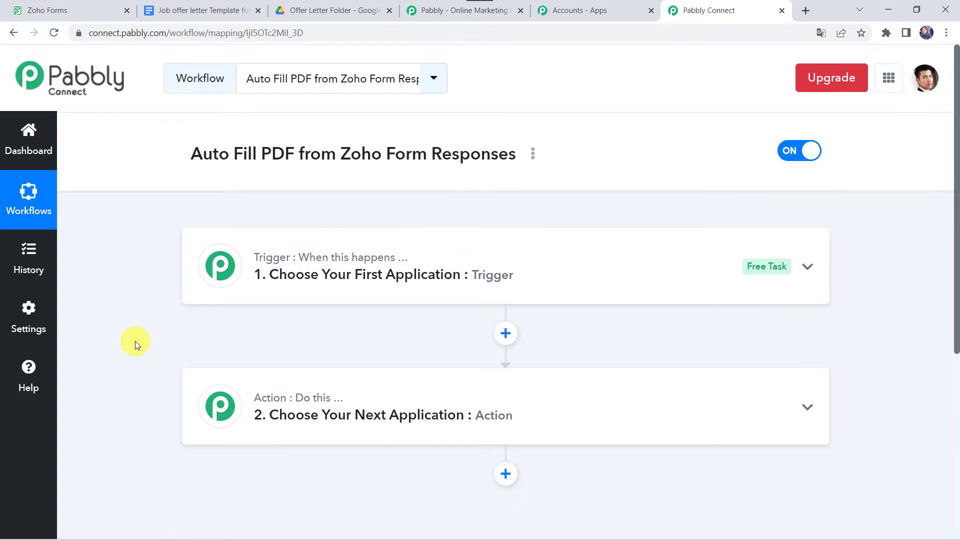
pyautogui.click(522, 275)
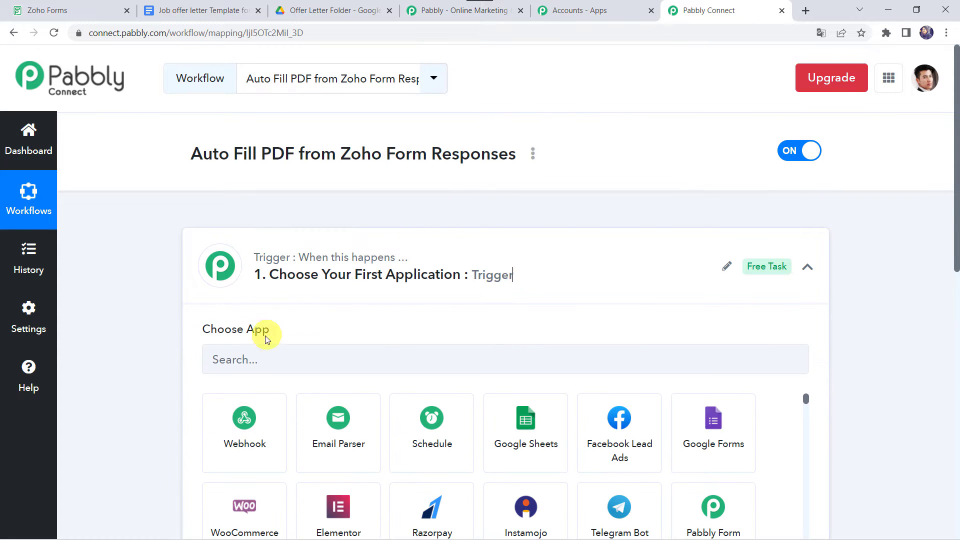
pyautogui.click(254, 360)
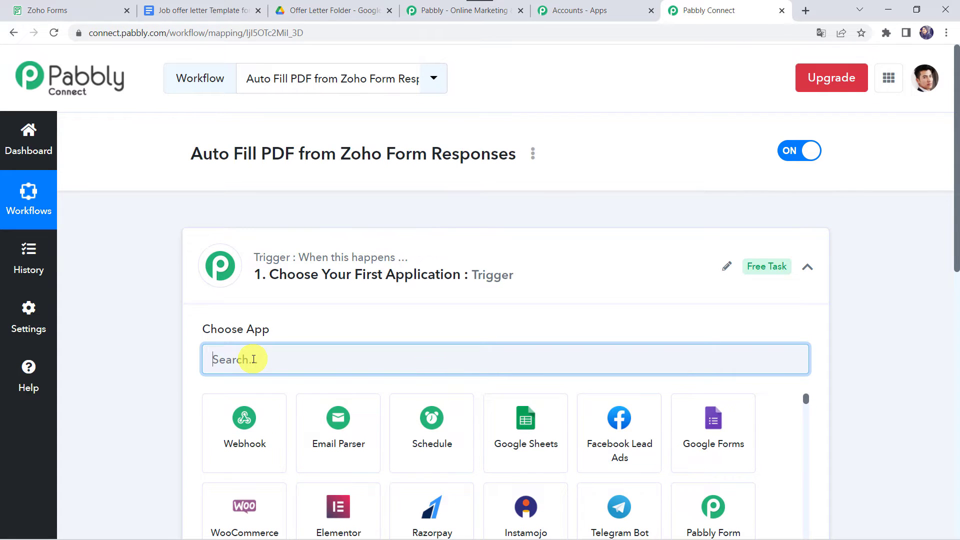
pyautogui.write('Zoho F')
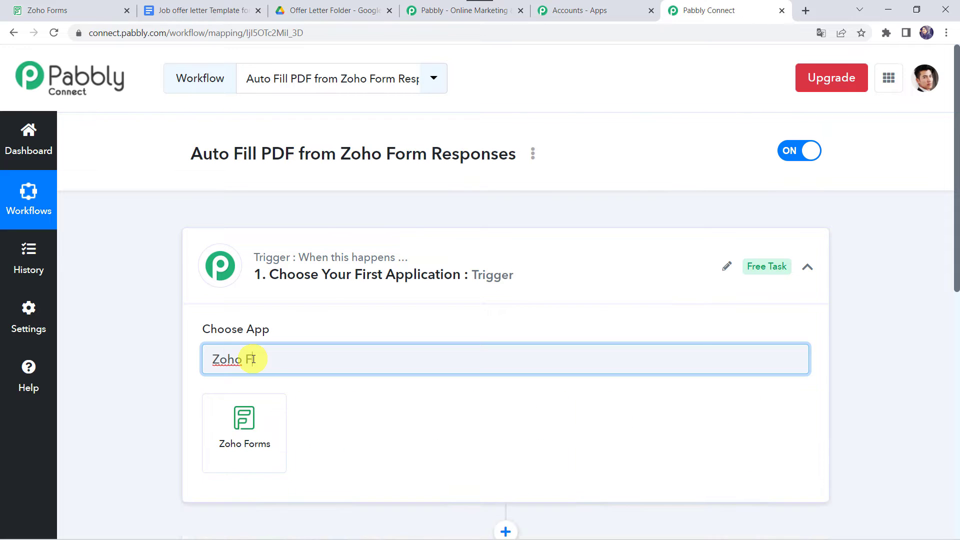
pyautogui.click(257, 455)
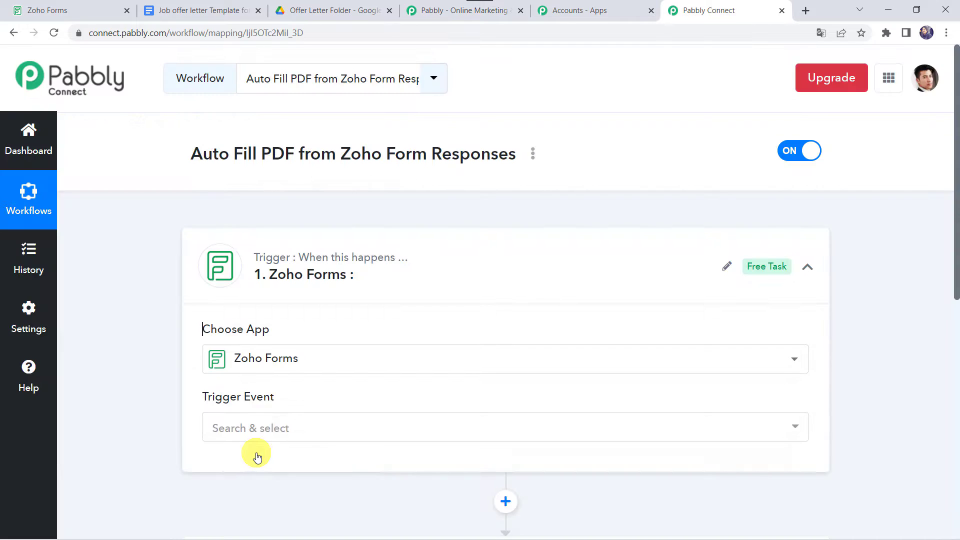
pyautogui.click(237, 427)
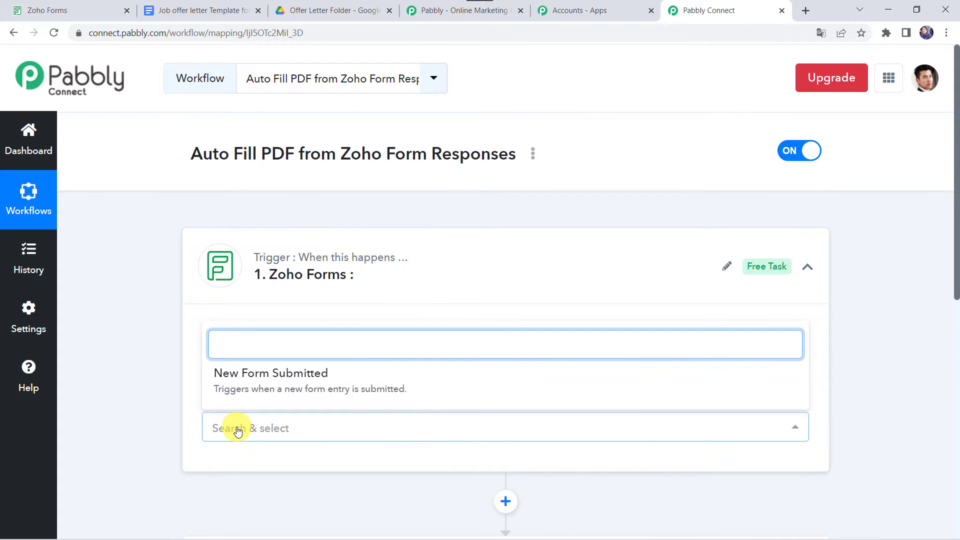
pyautogui.scroll(-1, 245, 423)
pyautogui.click(270, 369)
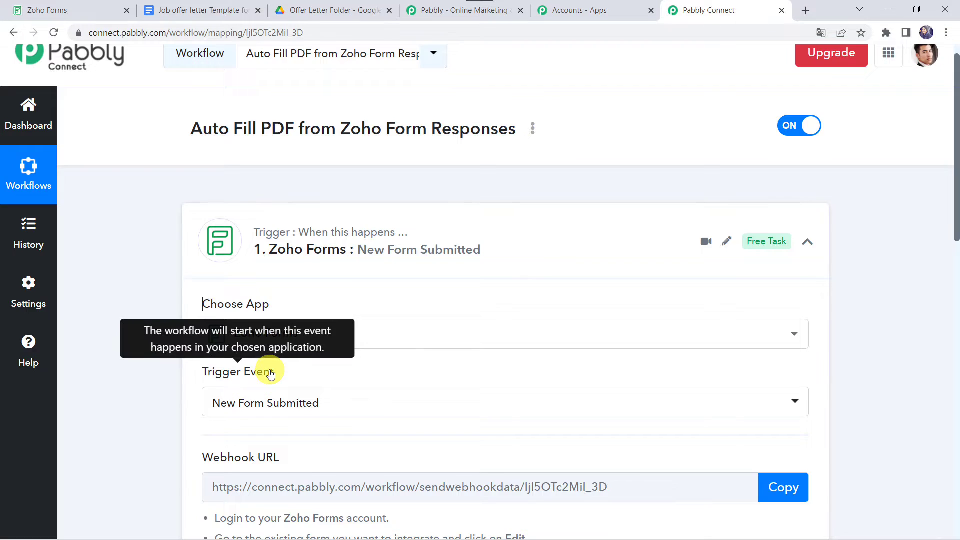
# - Copy the trigger's webhook URL so it starts waiting for a test response
pyautogui.scroll(-5, 270, 374)
pyautogui.scroll(-2, 270, 374)
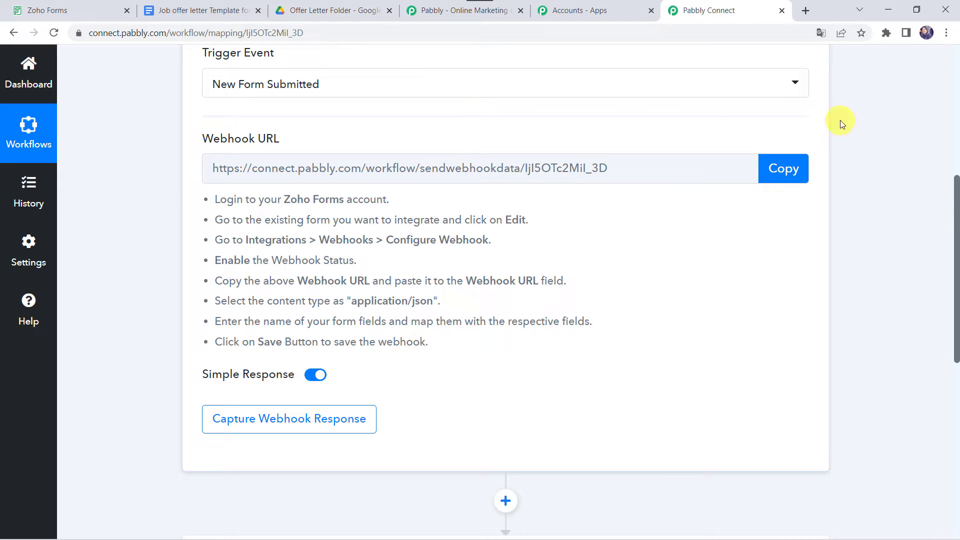
pyautogui.click(791, 167)
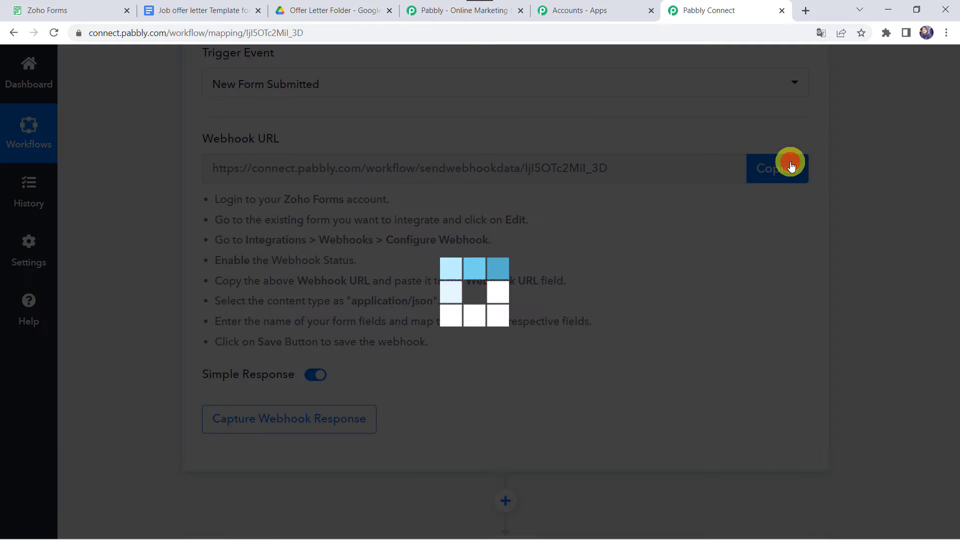
# - Open the Offer Letter form in the Zoho Forms builder after checking its Share settings
pyautogui.click(67, 7)
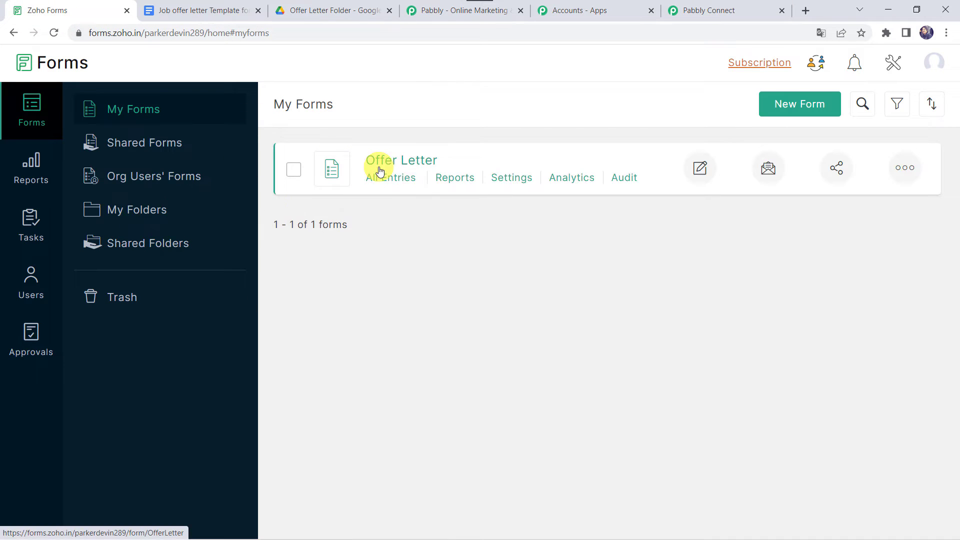
pyautogui.click(702, 173)
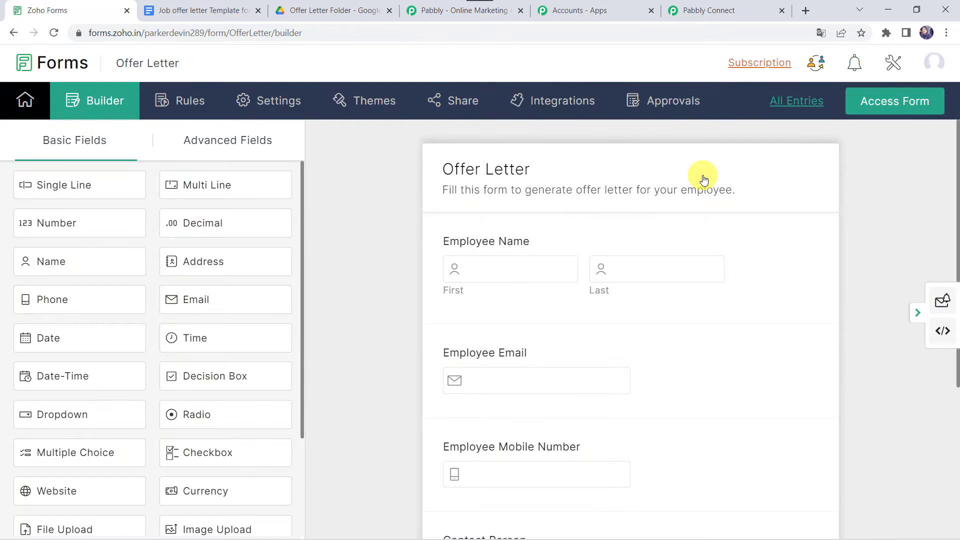
pyautogui.scroll(-1, 404, 260)
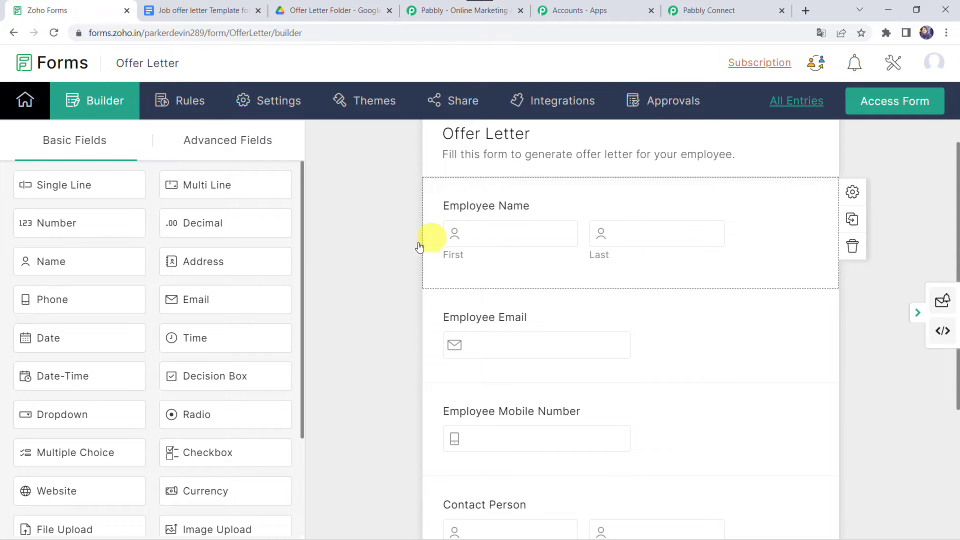
pyautogui.scroll(-4, 517, 331)
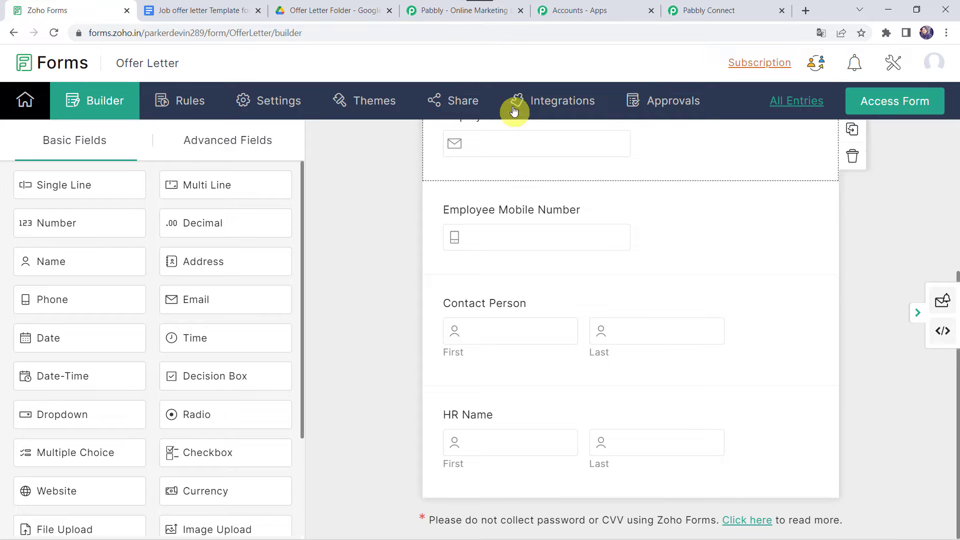
pyautogui.click(439, 104)
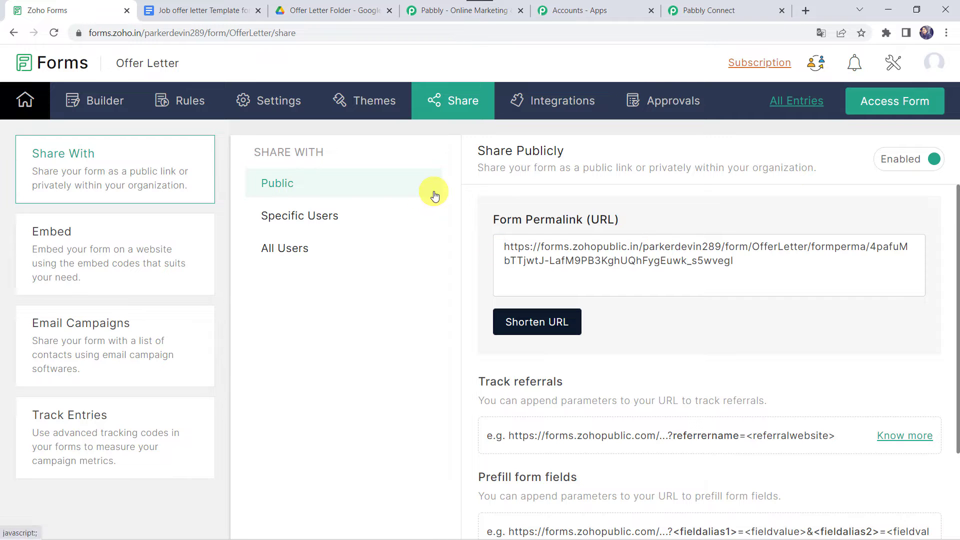
pyautogui.click(114, 109)
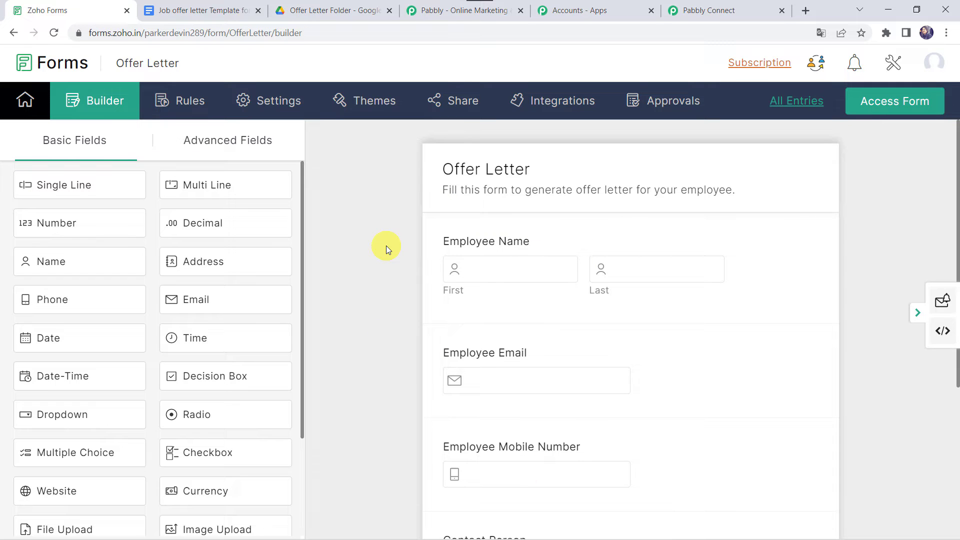
# - Enable the Webhooks integration for the Offer Letter form
pyautogui.click(557, 101)
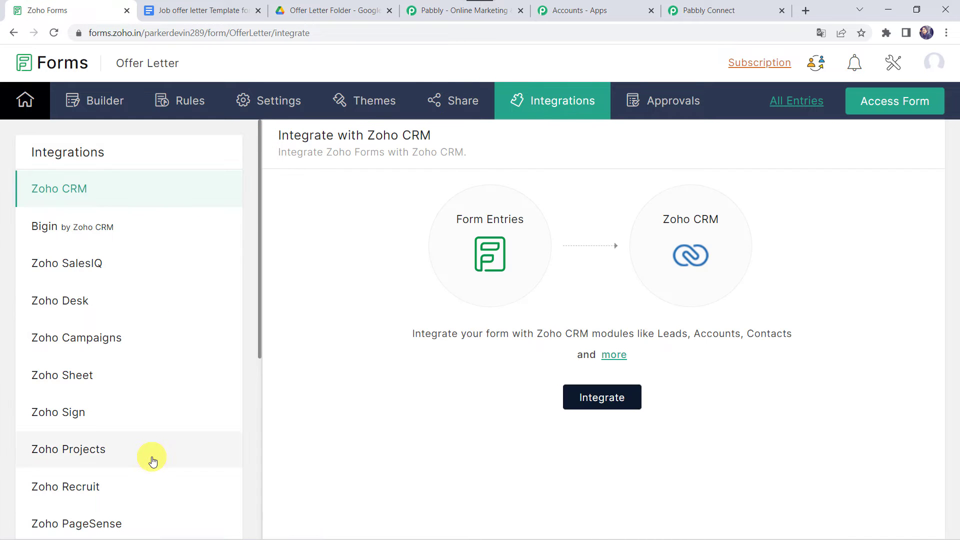
pyautogui.scroll(-3, 150, 454)
pyautogui.scroll(-3, 151, 459)
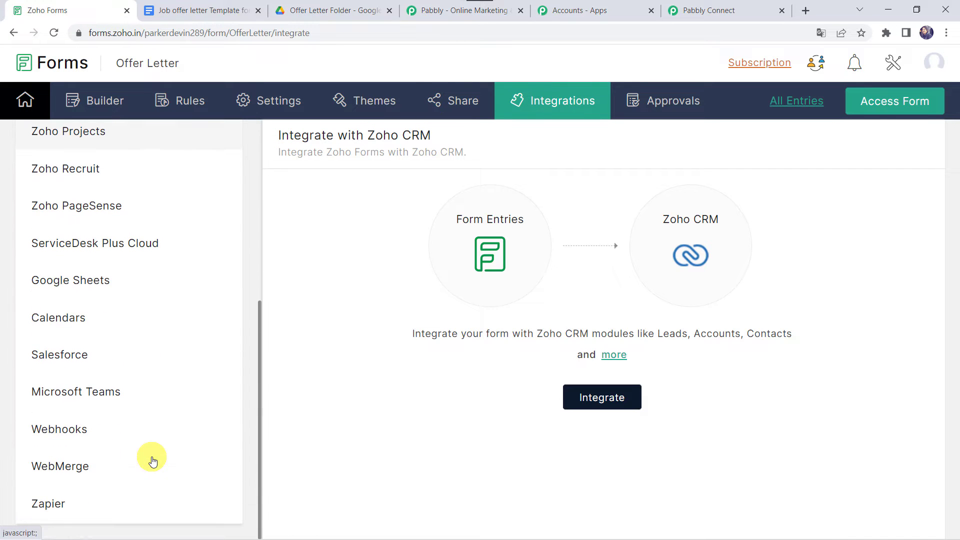
pyautogui.click(70, 428)
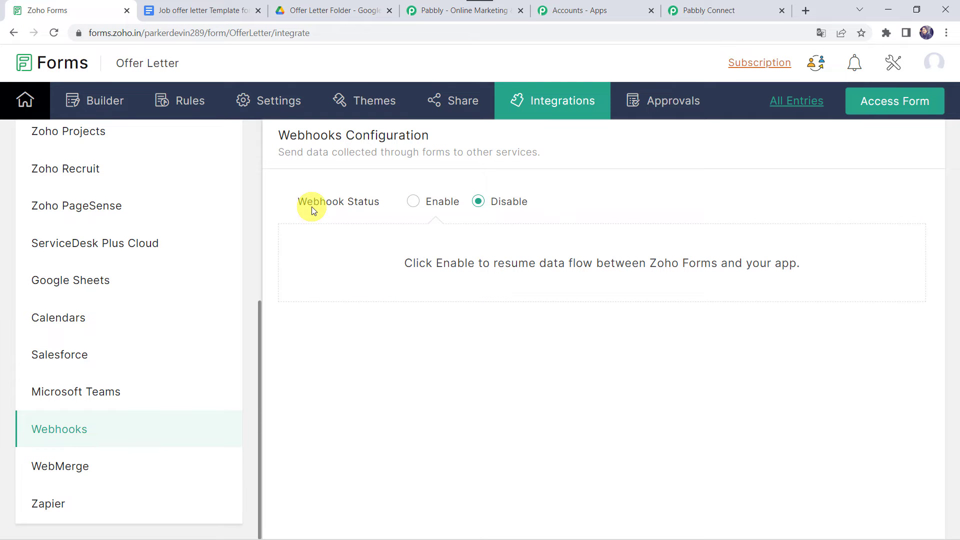
pyautogui.click(430, 203)
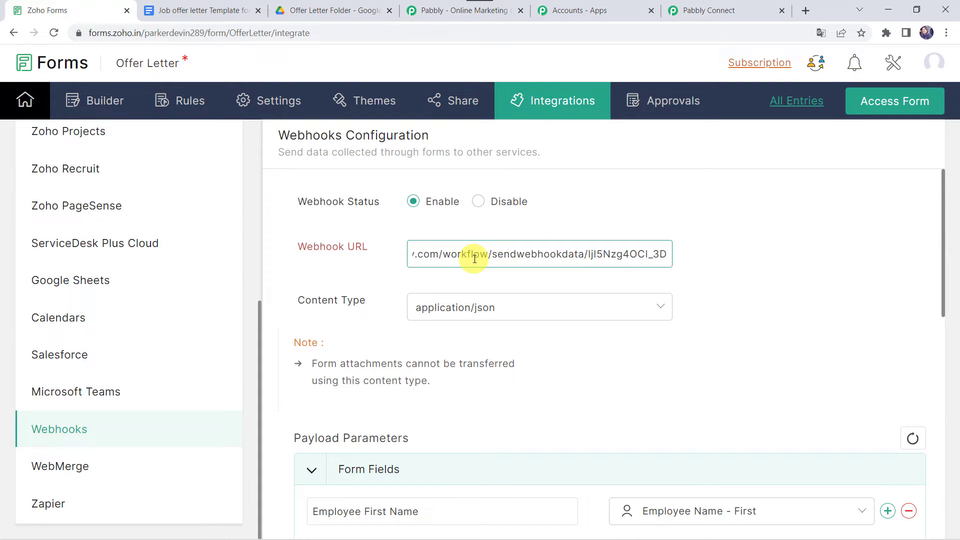
# - Replace the existing webhook URL with the copied Pabbly Connect webhook URL
pyautogui.click(475, 259)
pyautogui.tripleClick(474, 258)
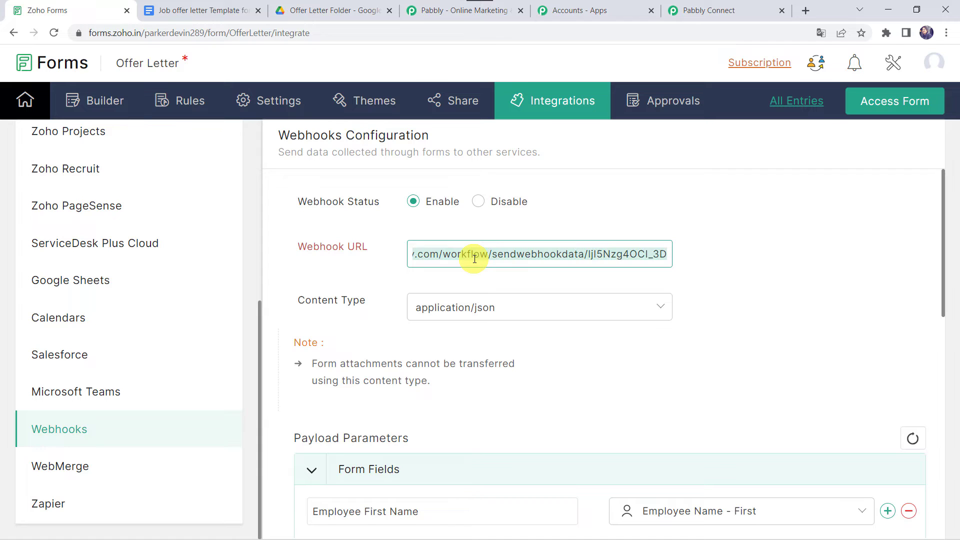
pyautogui.press('BackSpace')
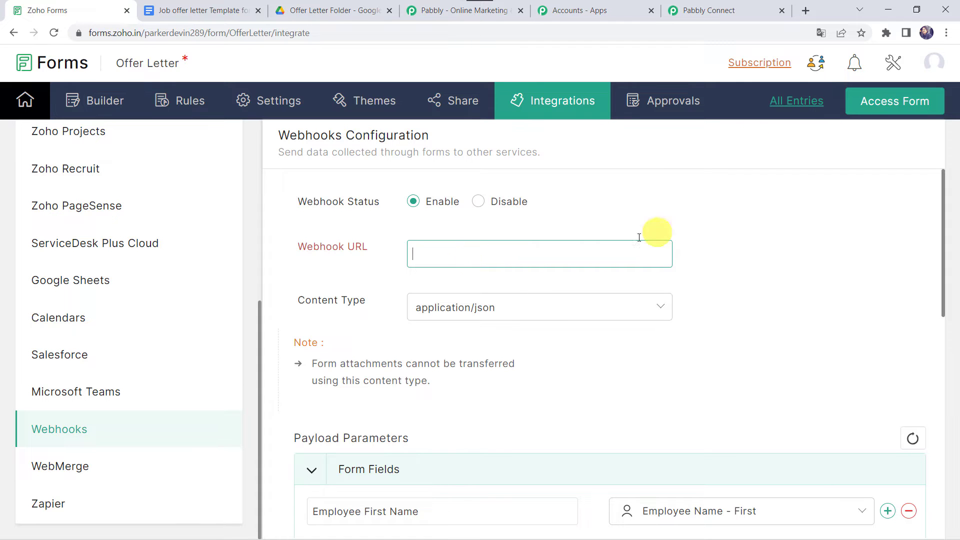
pyautogui.click(714, 8)
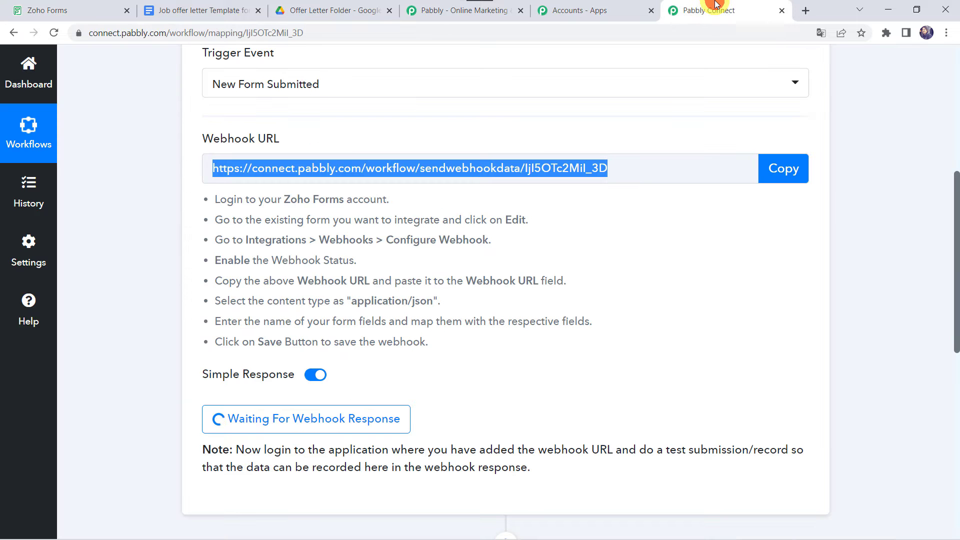
pyautogui.click(787, 169)
pyautogui.click(75, 10)
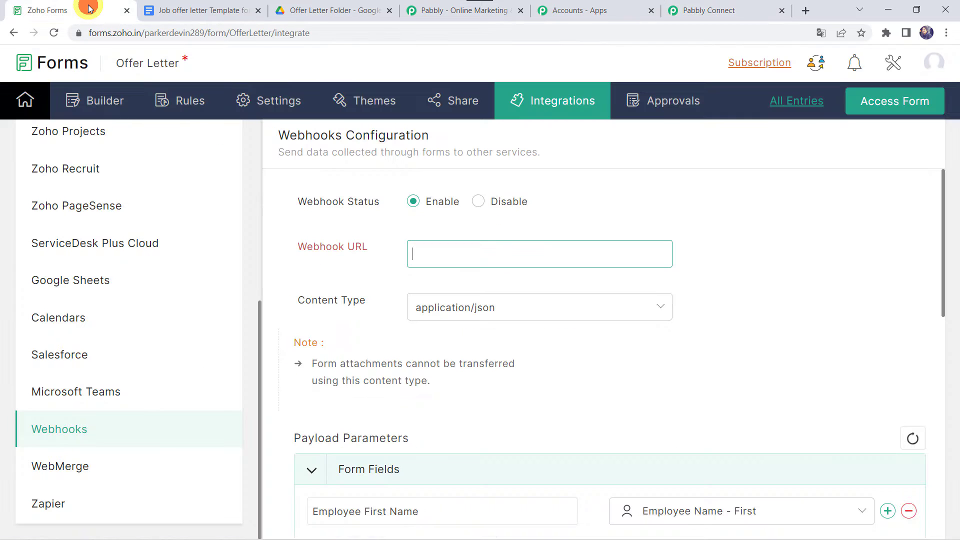
pyautogui.hotkey('ctrl', 'v')
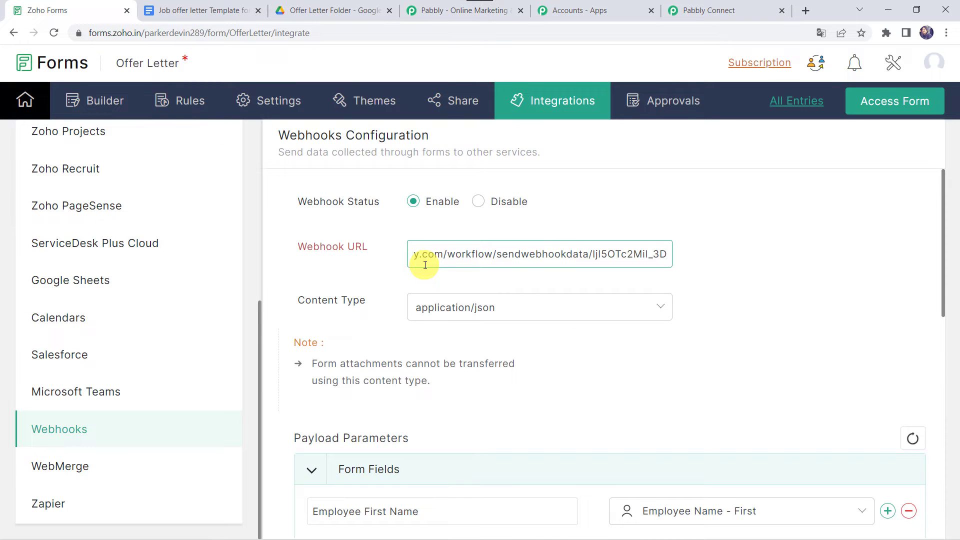
pyautogui.click(453, 307)
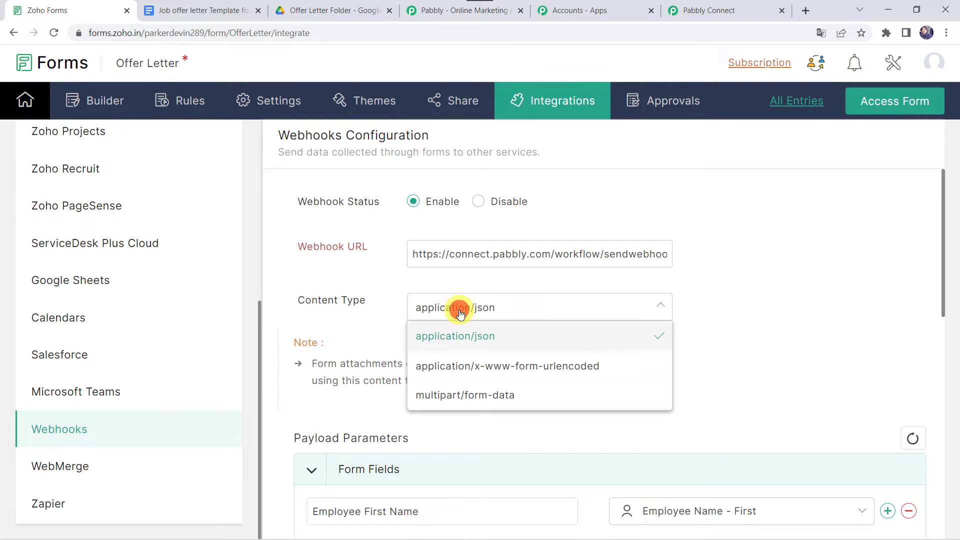
# - Keep the application/json content type, then add and remove an extra parameter row after HR Last Name
pyautogui.click(472, 339)
pyautogui.scroll(-4, 361, 337)
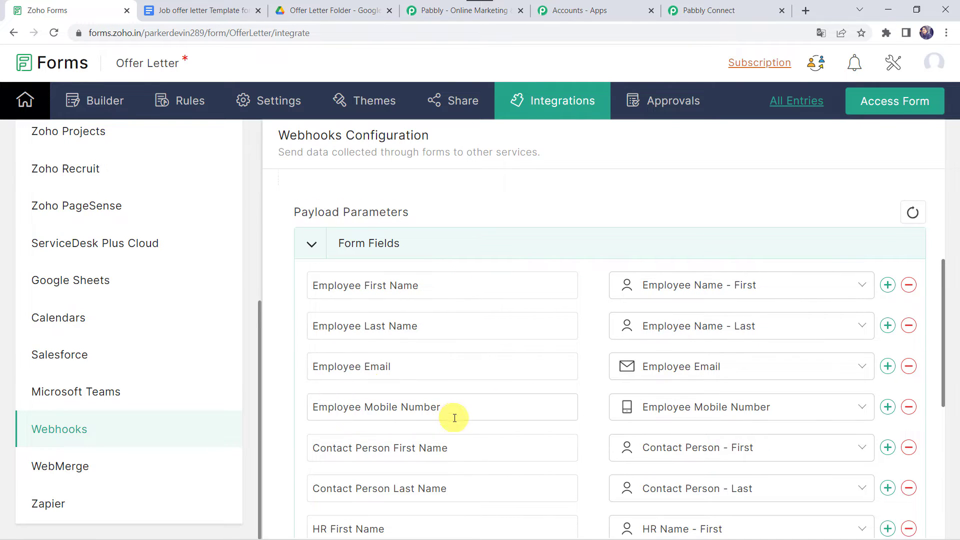
pyautogui.scroll(-3, 455, 418)
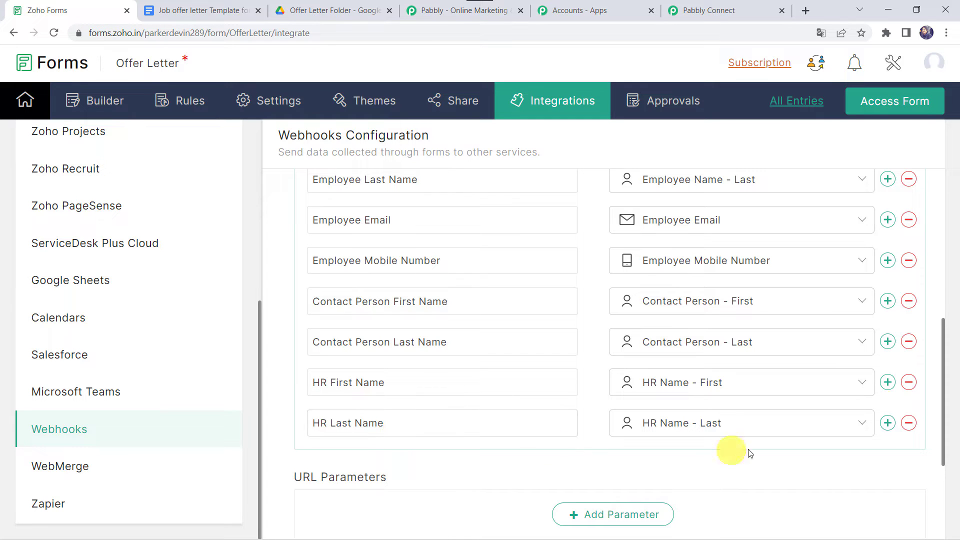
pyautogui.click(887, 424)
pyautogui.click(335, 454)
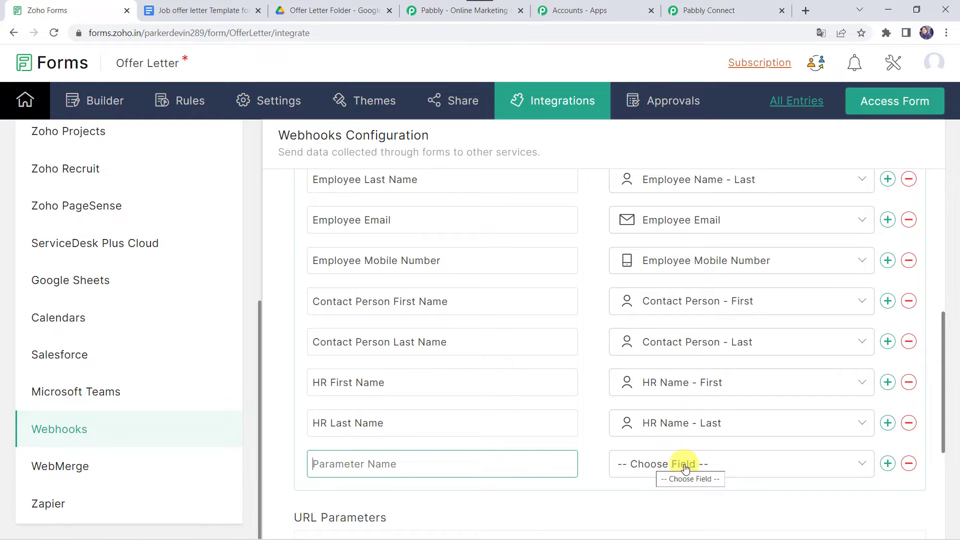
pyautogui.scroll(-2, 691, 467)
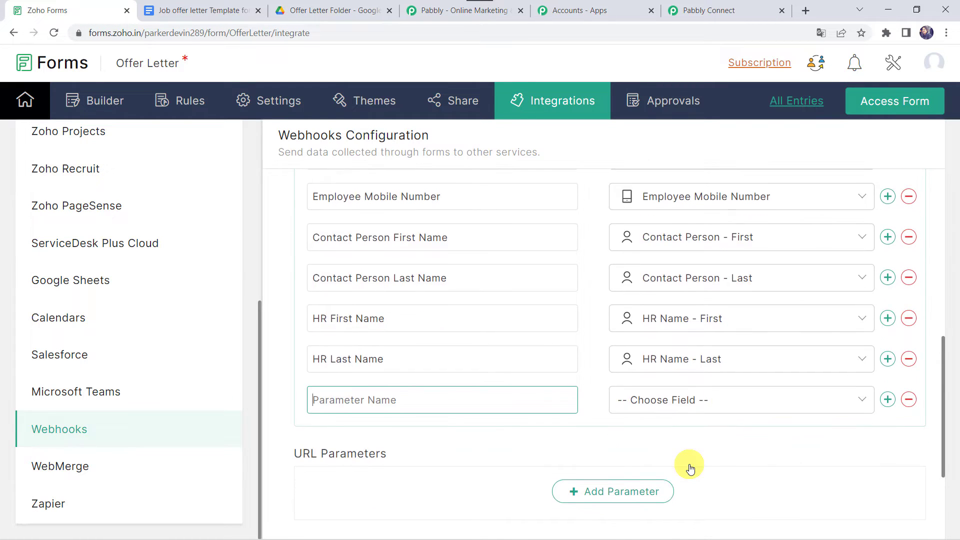
pyautogui.click(906, 401)
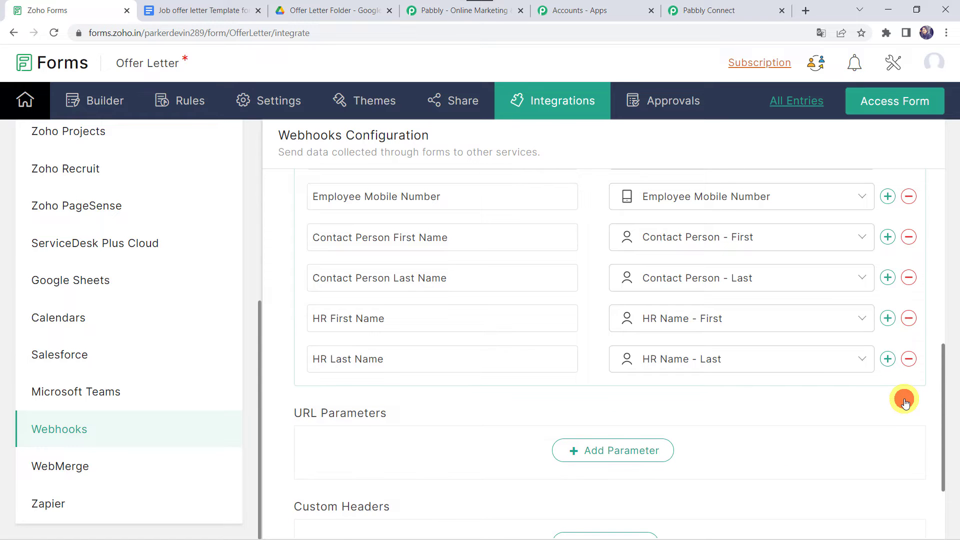
# - Save the webhook configuration, then briefly check the Pabbly Connect workflow
pyautogui.scroll(2, 625, 320)
pyautogui.scroll(-5, 563, 388)
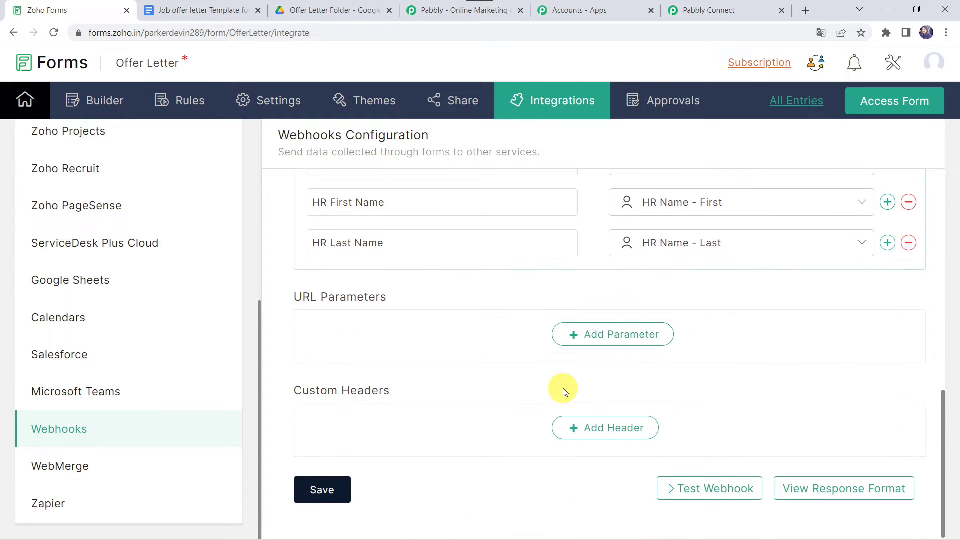
pyautogui.click(314, 492)
pyautogui.click(726, 14)
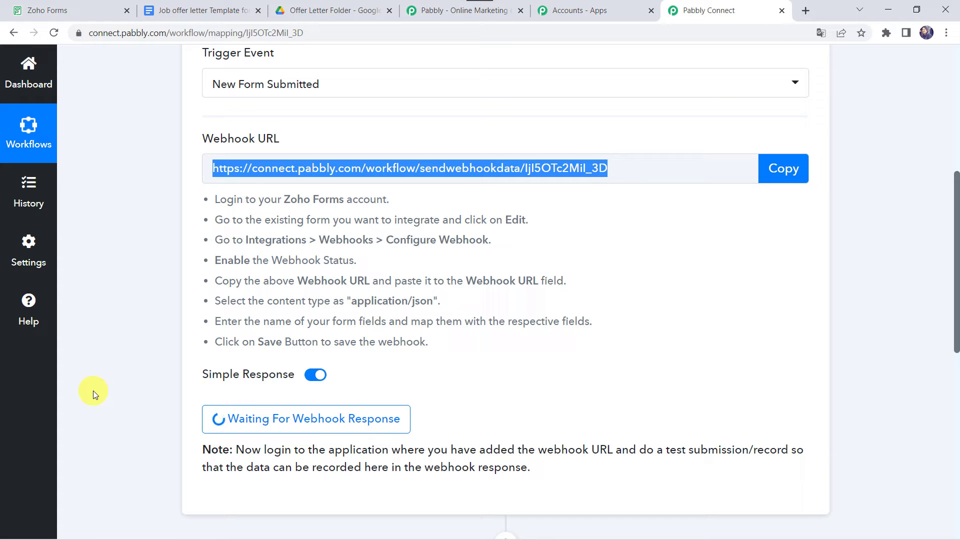
pyautogui.click(70, 11)
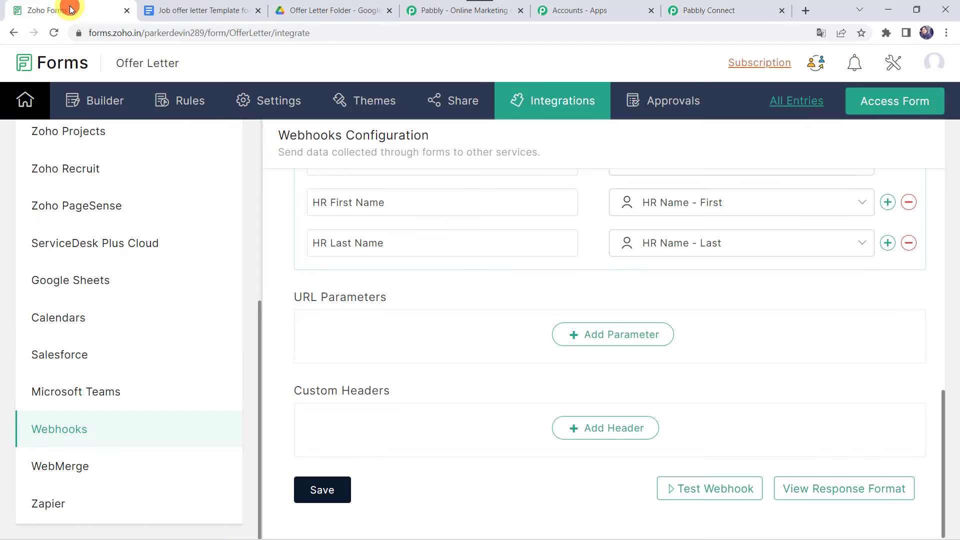
# - Open the live Offer Letter form and enter the employee's name and e-mail address
pyautogui.click(889, 107)
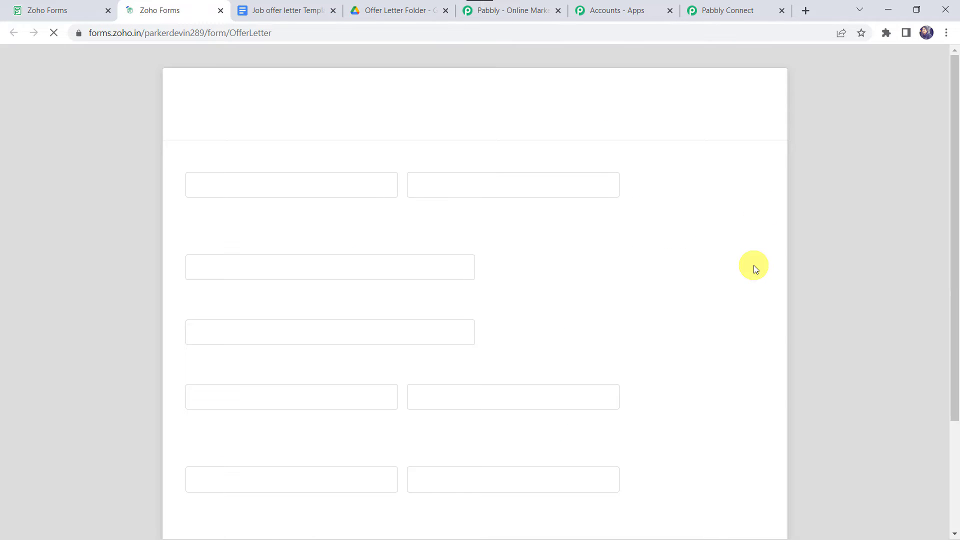
pyautogui.click(236, 187)
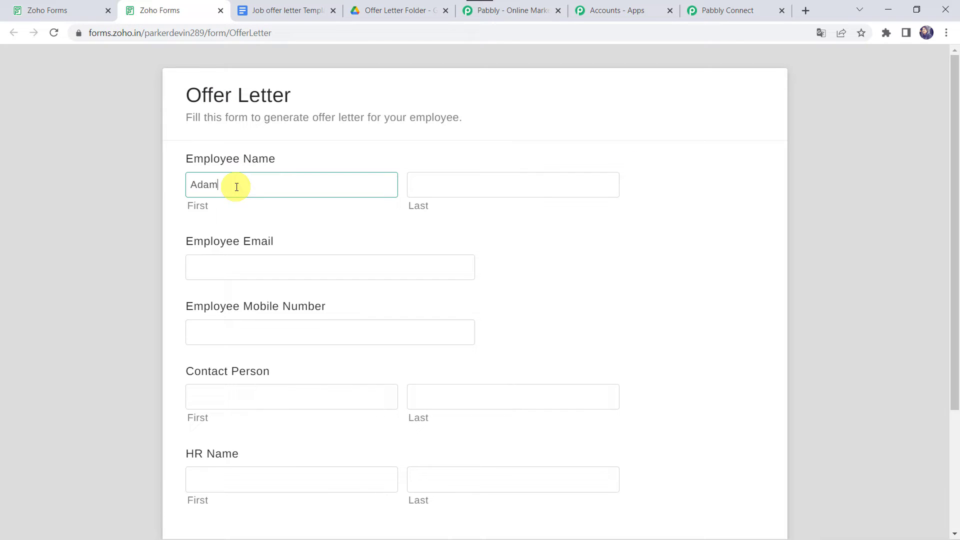
pyautogui.press('Tab')
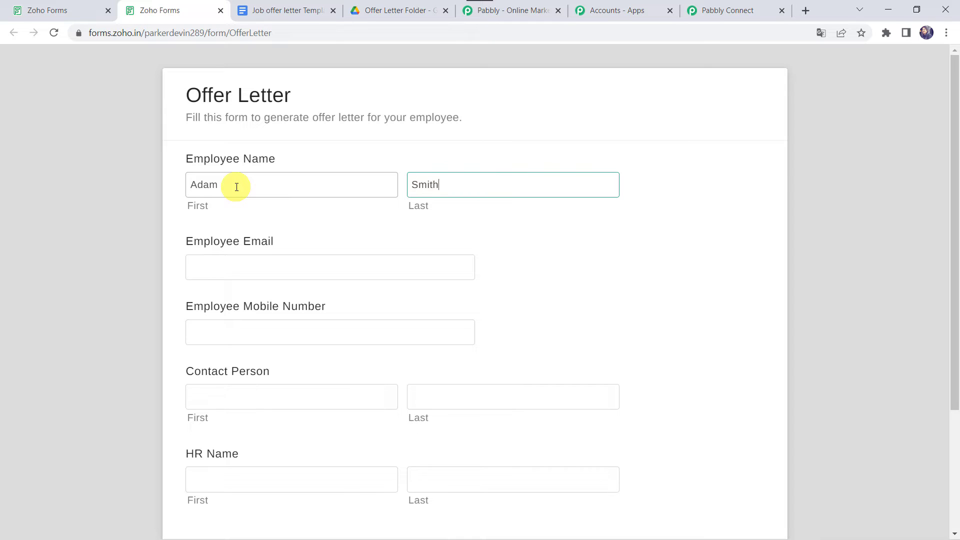
pyautogui.press('Tab')
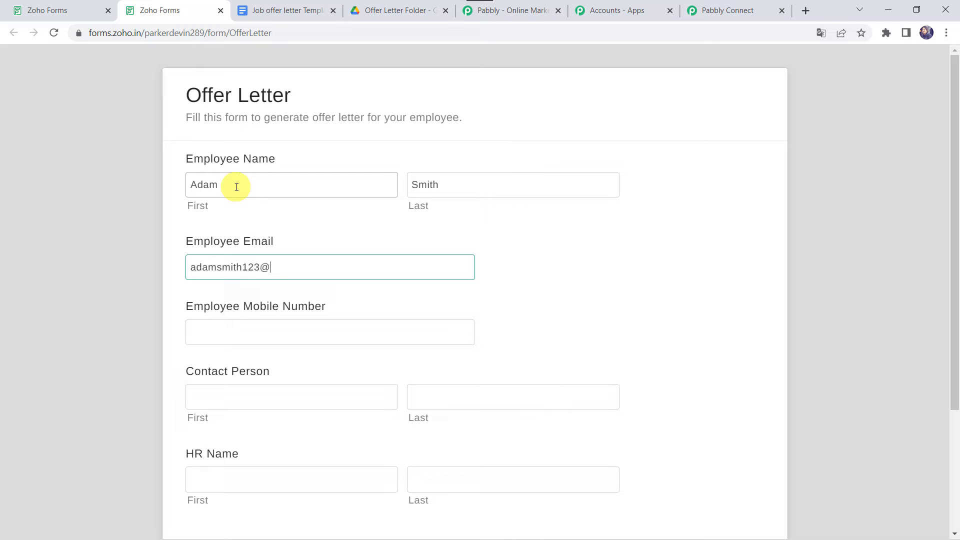
pyautogui.press('Tab')
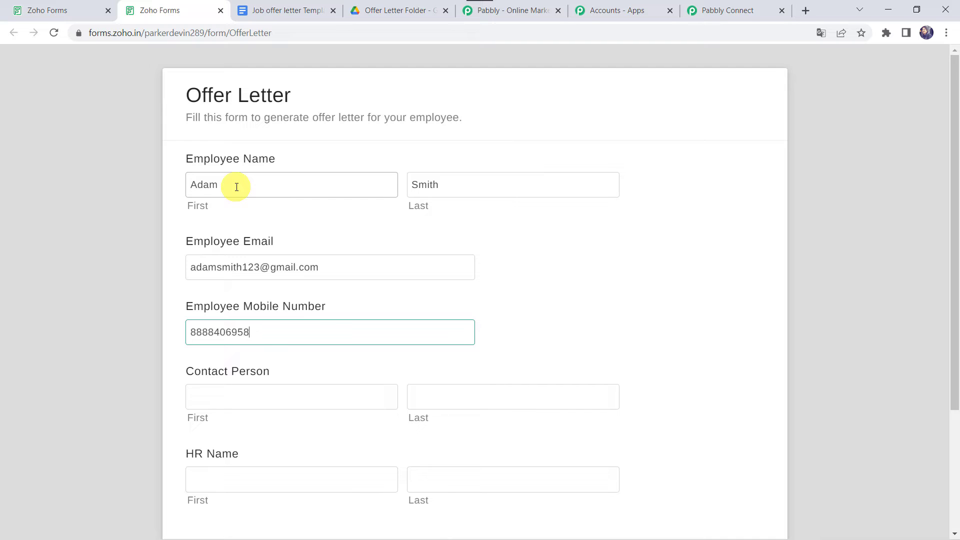
# - Fill in the contact person's and HR person's names, then submit the form
pyautogui.press('Tab')
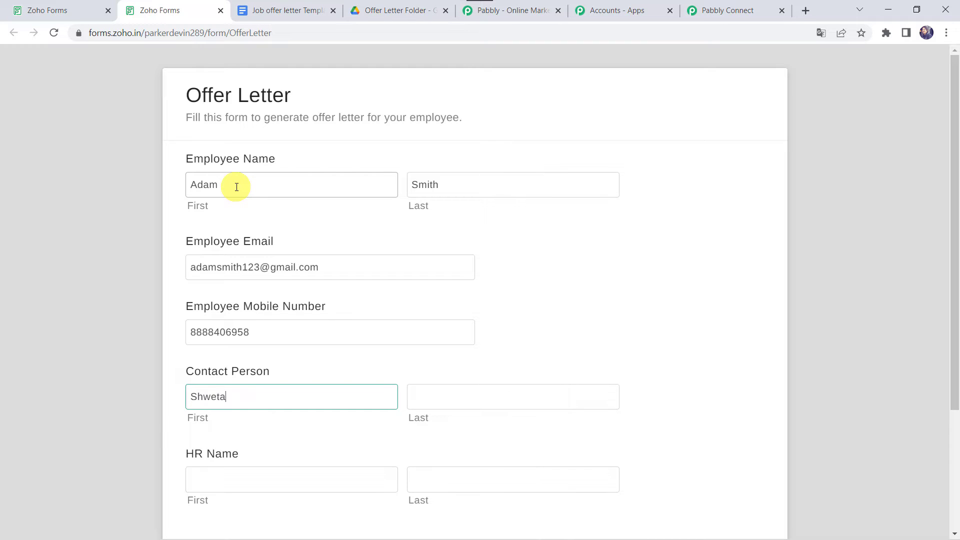
pyautogui.press('Tab')
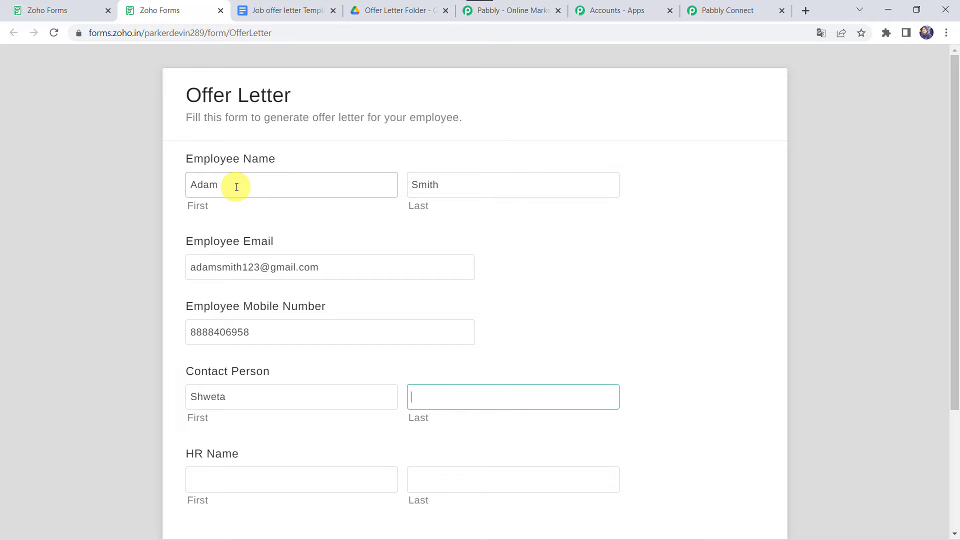
pyautogui.write('Arya')
pyautogui.press('Tab')
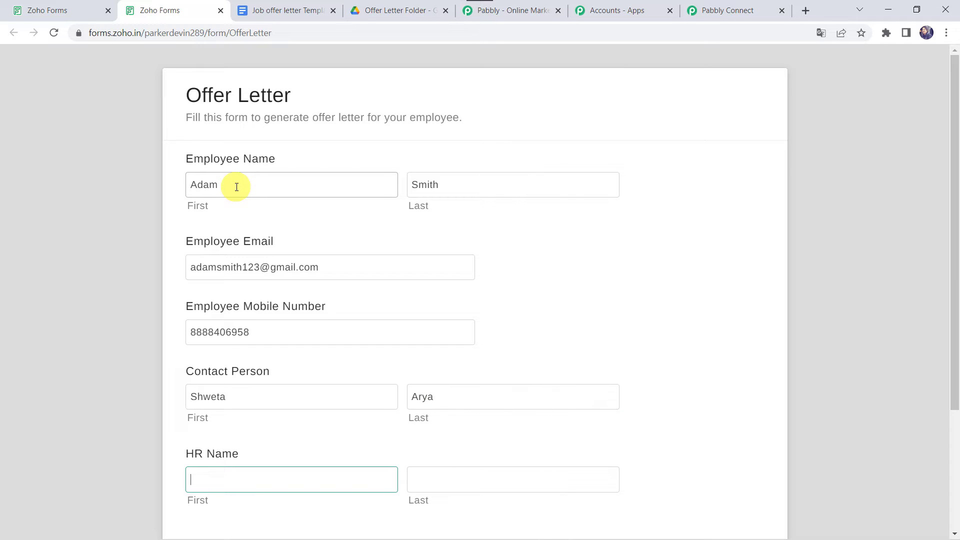
pyautogui.press('Tab')
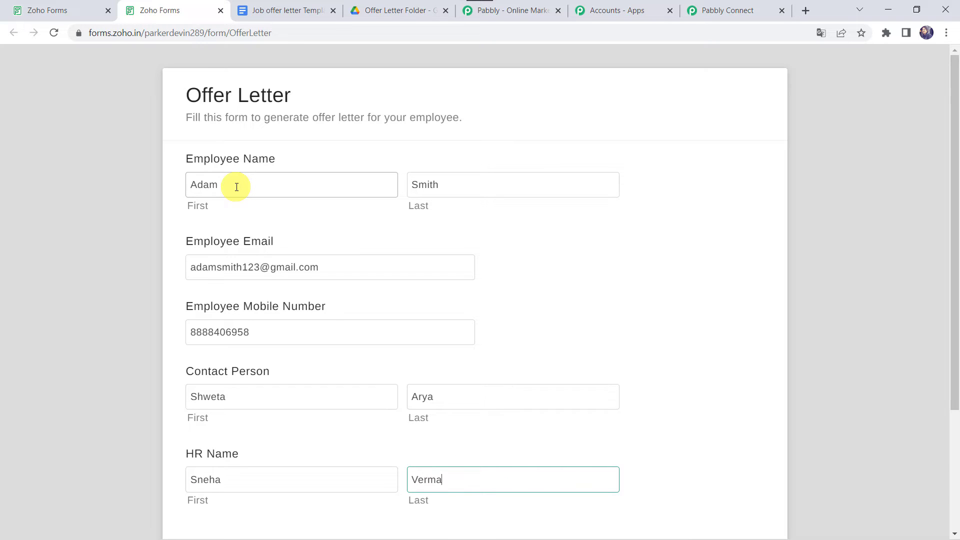
pyautogui.scroll(-3, 236, 186)
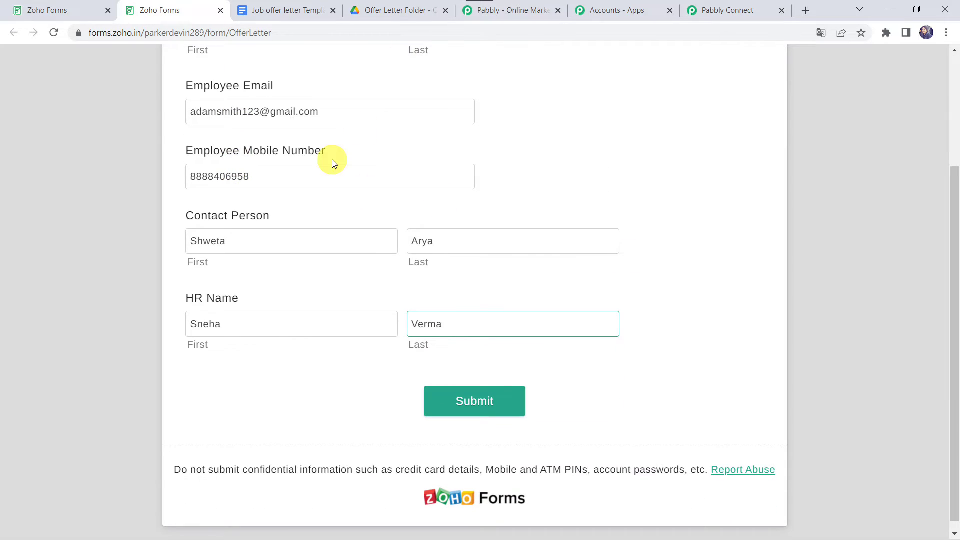
pyautogui.click(465, 399)
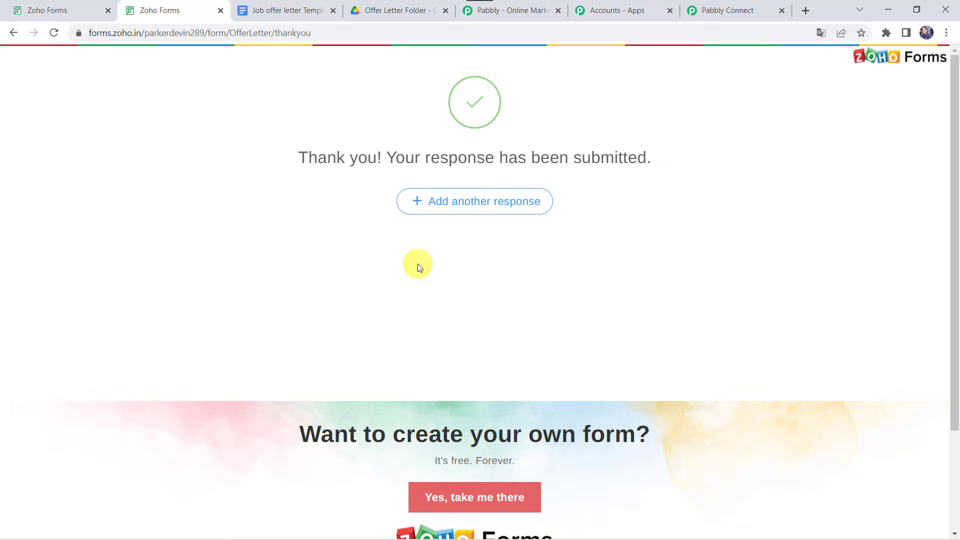
# - Review the captured employee, contact person and HR labels and values in Pabbly Connect
pyautogui.click(732, 9)
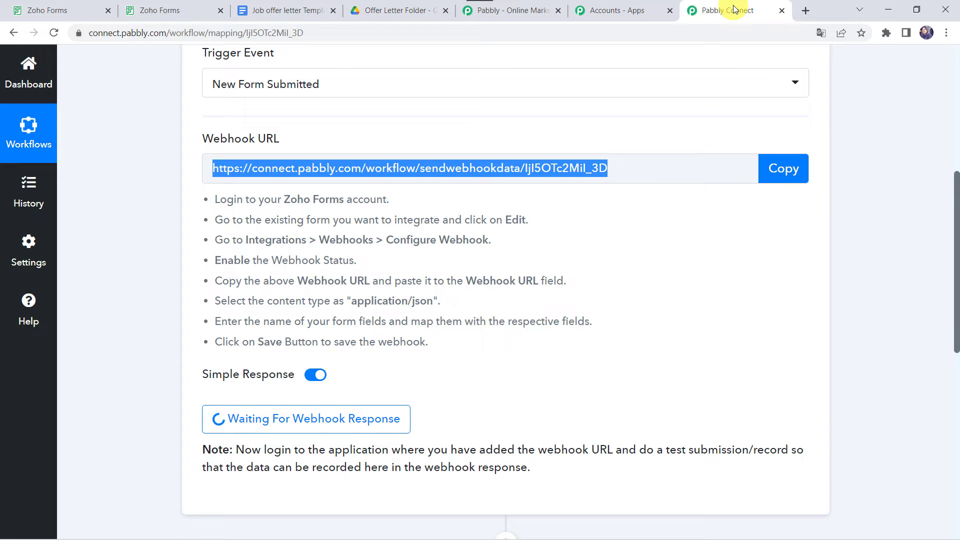
pyautogui.scroll(-2, 236, 450)
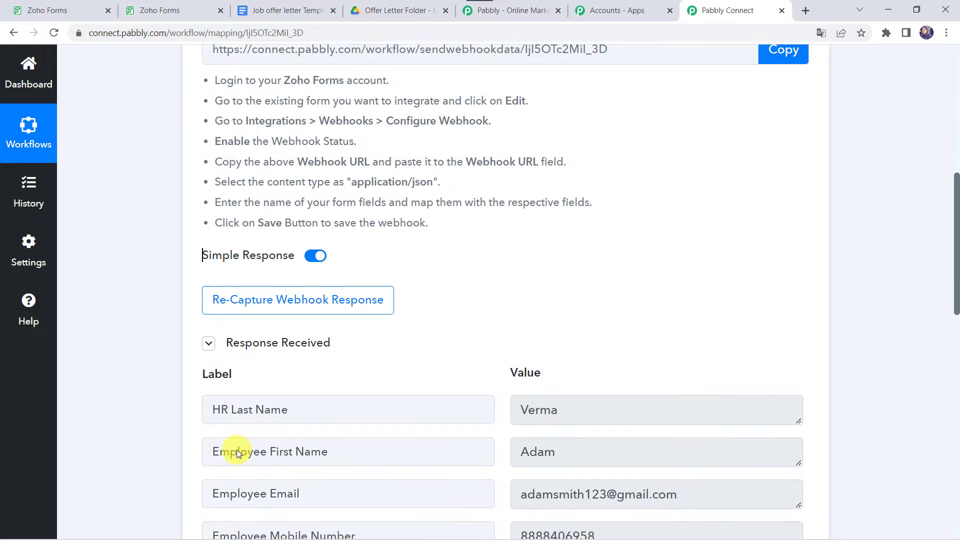
pyautogui.scroll(-3, 236, 449)
pyautogui.scroll(-1, 134, 411)
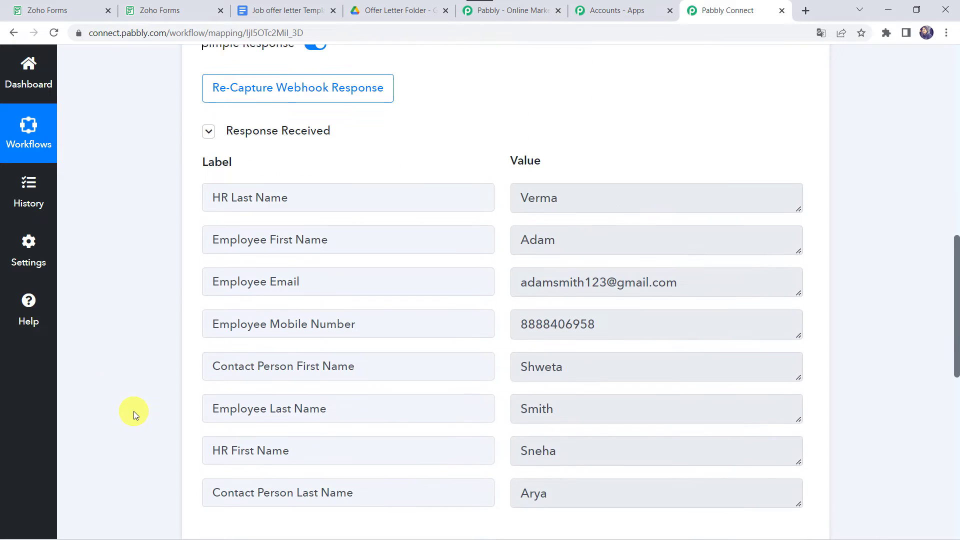
pyautogui.scroll(2, 450, 237)
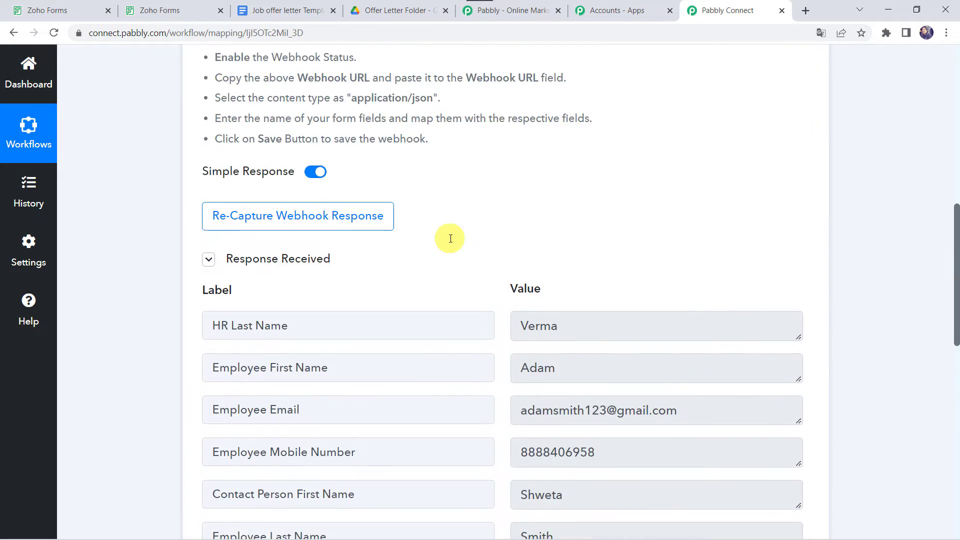
pyautogui.scroll(-2, 429, 261)
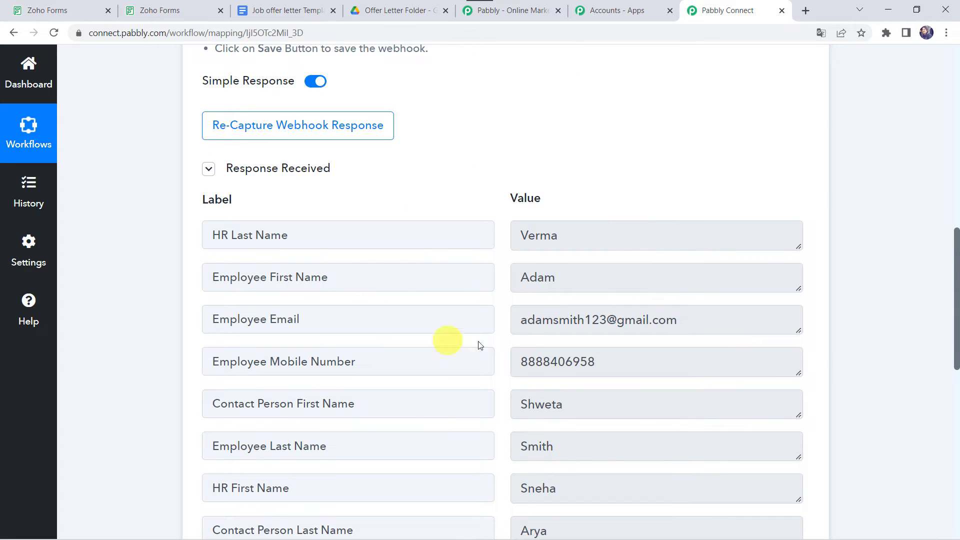
pyautogui.scroll(-3, 605, 346)
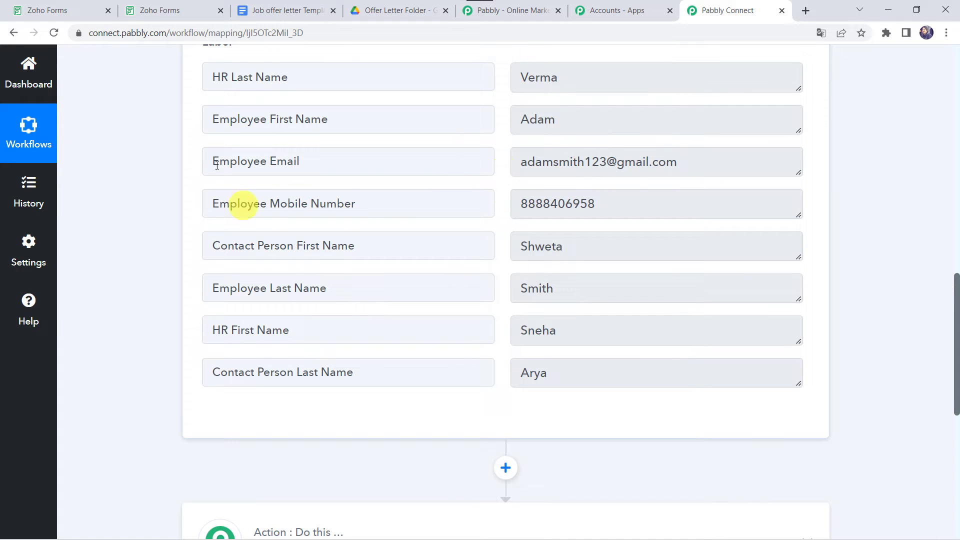
# - Inspect the Google Docs offer letter template's placeholders, like {{Current Date}} and Employee Name, then return to Pabbly
pyautogui.click(280, 6)
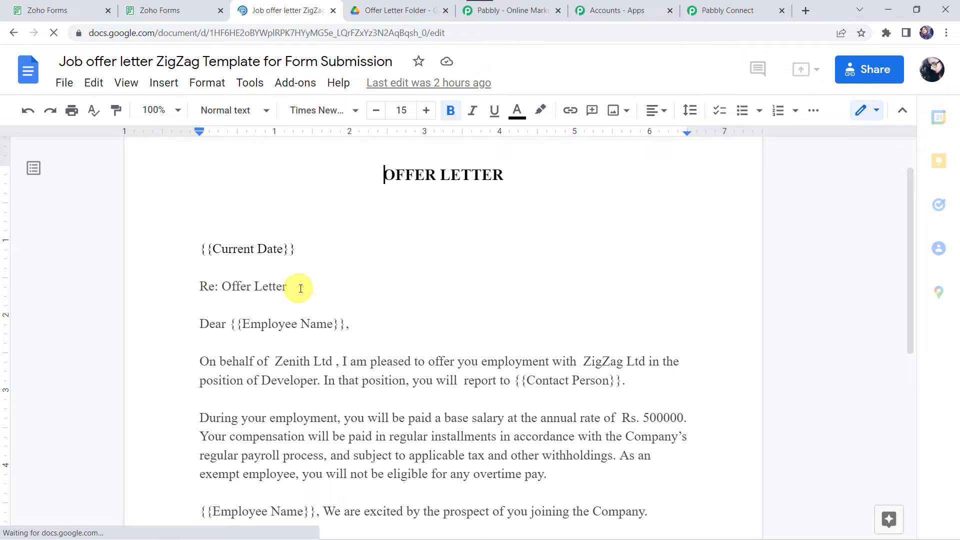
pyautogui.doubleClick(313, 324)
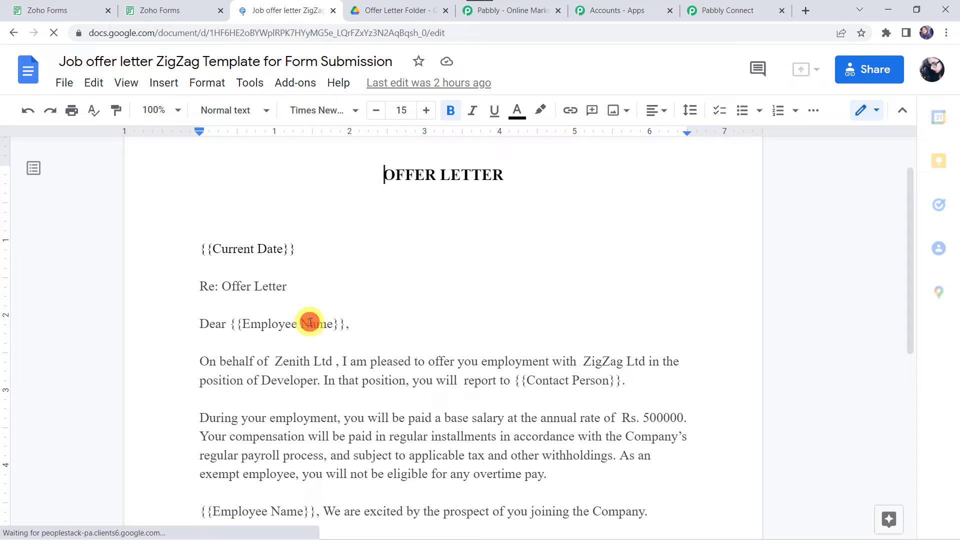
pyautogui.scroll(-2, 447, 323)
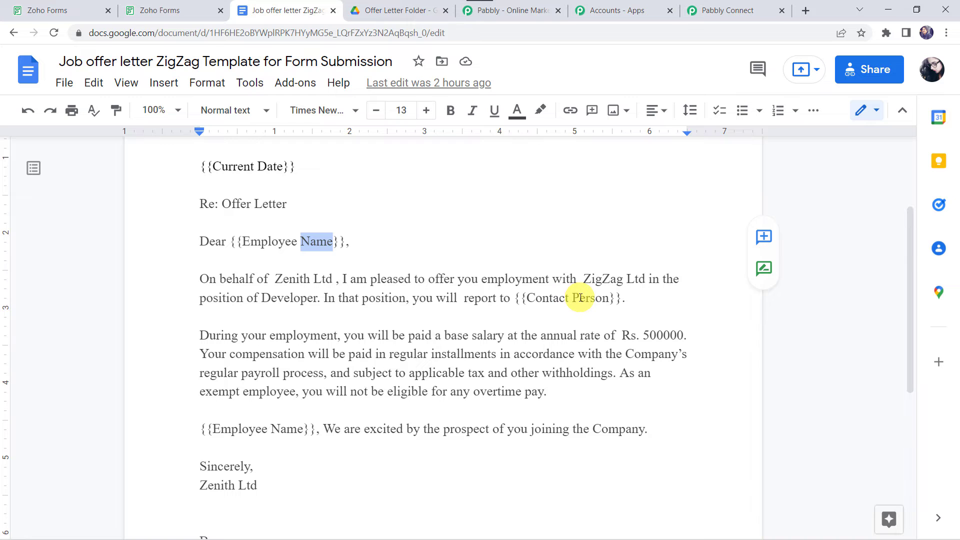
pyautogui.scroll(-2, 504, 304)
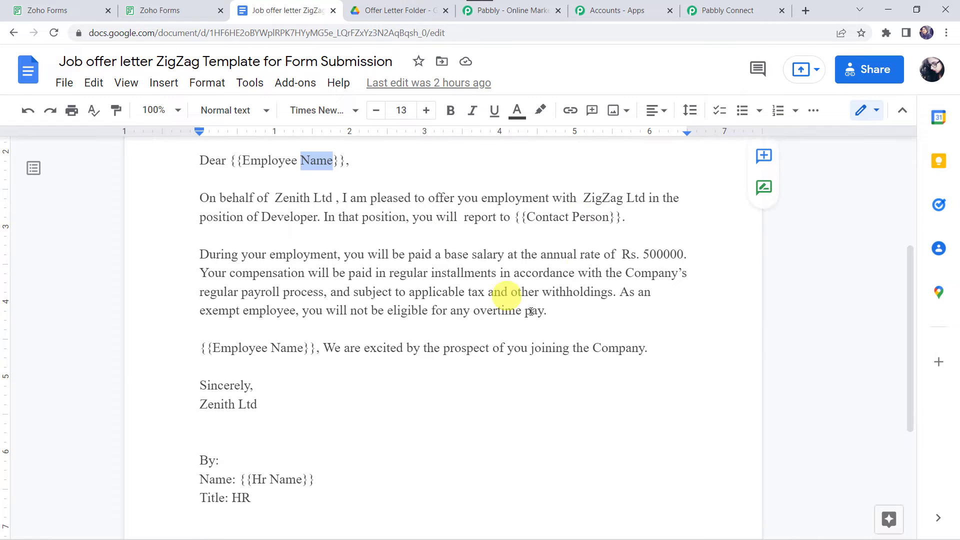
pyautogui.scroll(-1, 349, 346)
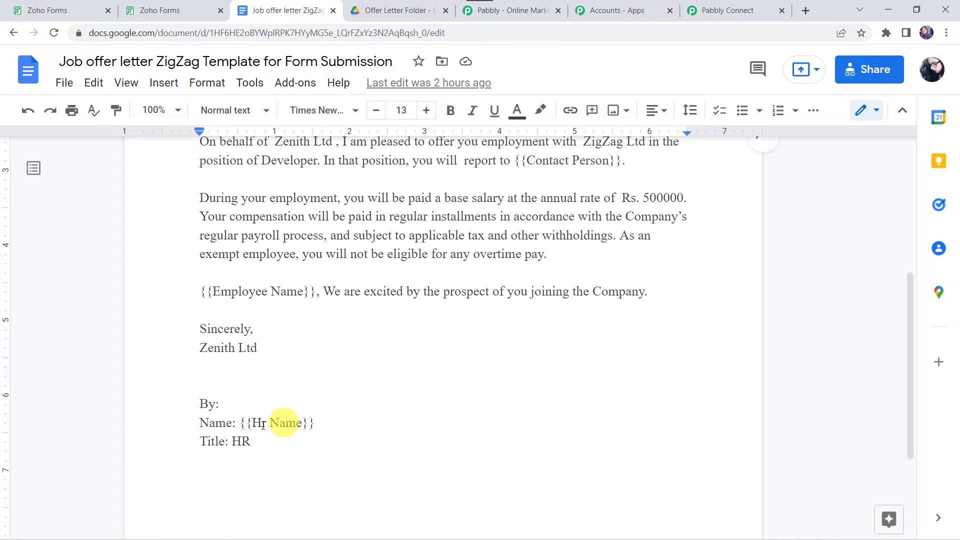
pyautogui.scroll(5, 284, 438)
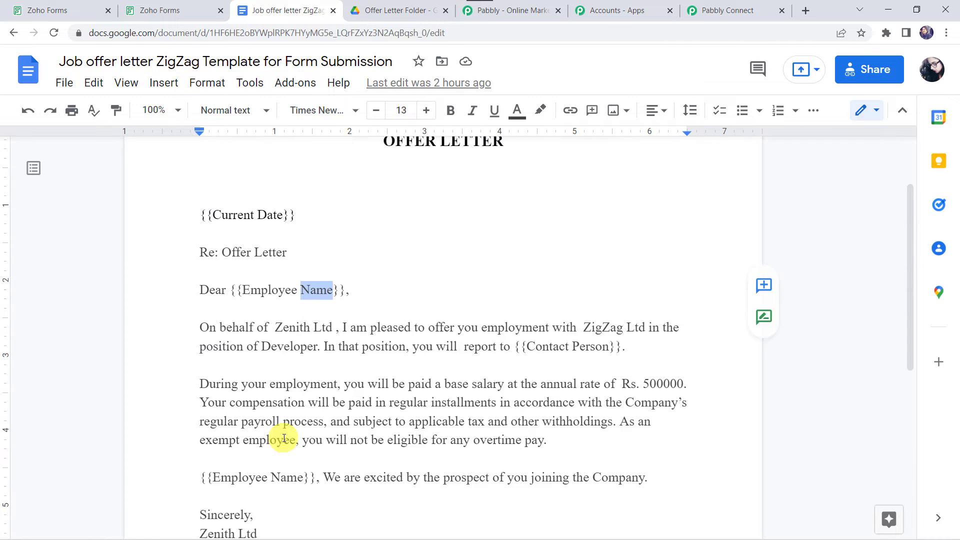
pyautogui.scroll(-2, 284, 438)
pyautogui.scroll(-1, 285, 438)
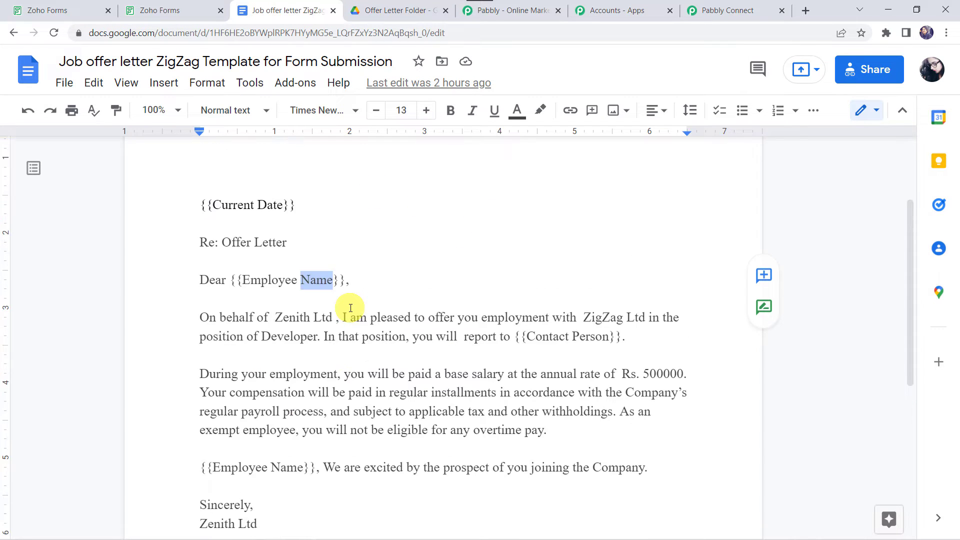
pyautogui.scroll(3, 350, 307)
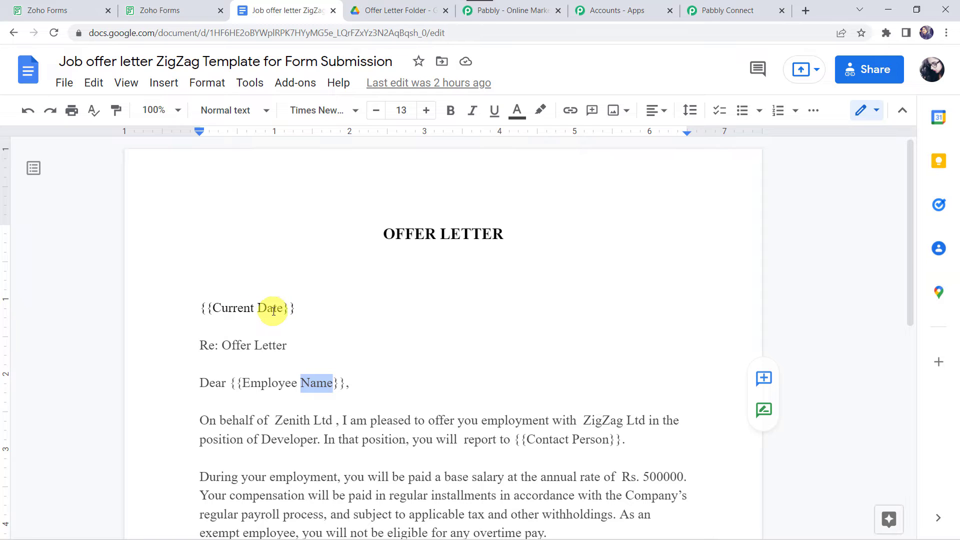
pyautogui.click(750, 9)
pyautogui.scroll(2, 524, 134)
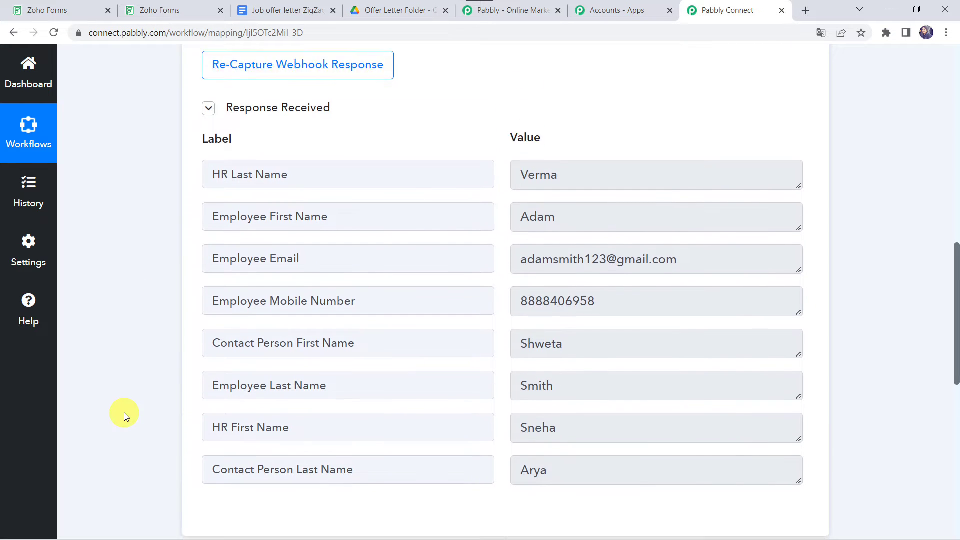
# - Make the second step a Date/Time Formatter using the Current Date action, and connect it
pyautogui.scroll(-8, 124, 412)
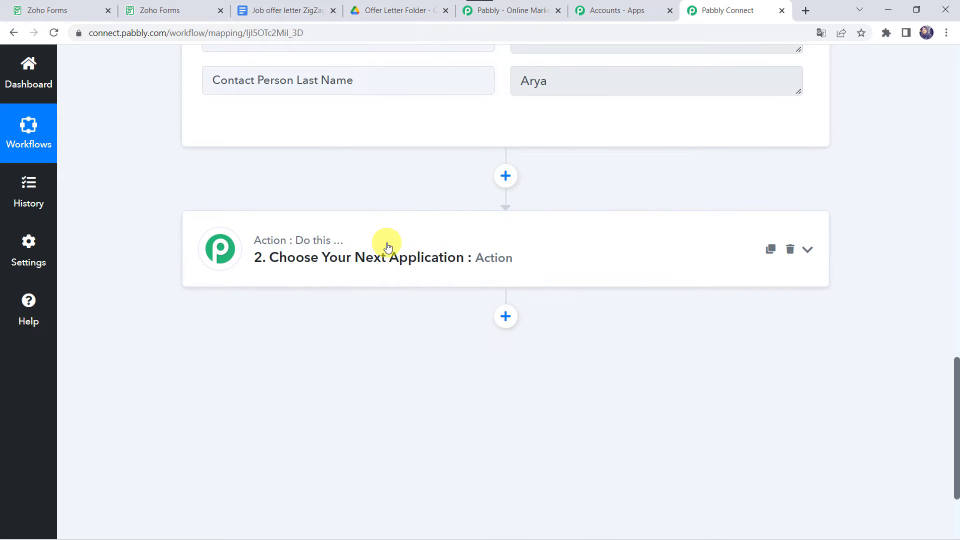
pyautogui.click(419, 255)
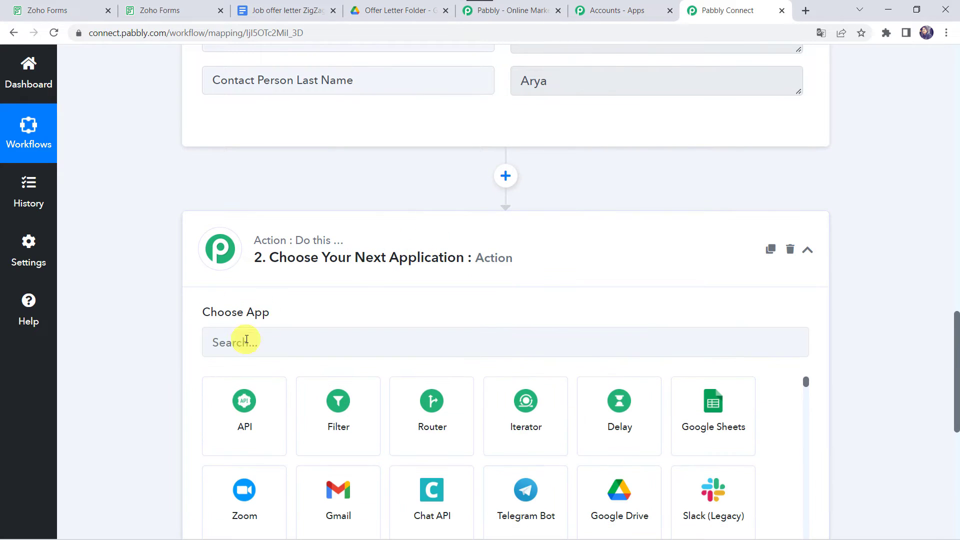
pyautogui.click(244, 343)
pyautogui.write('Datew')
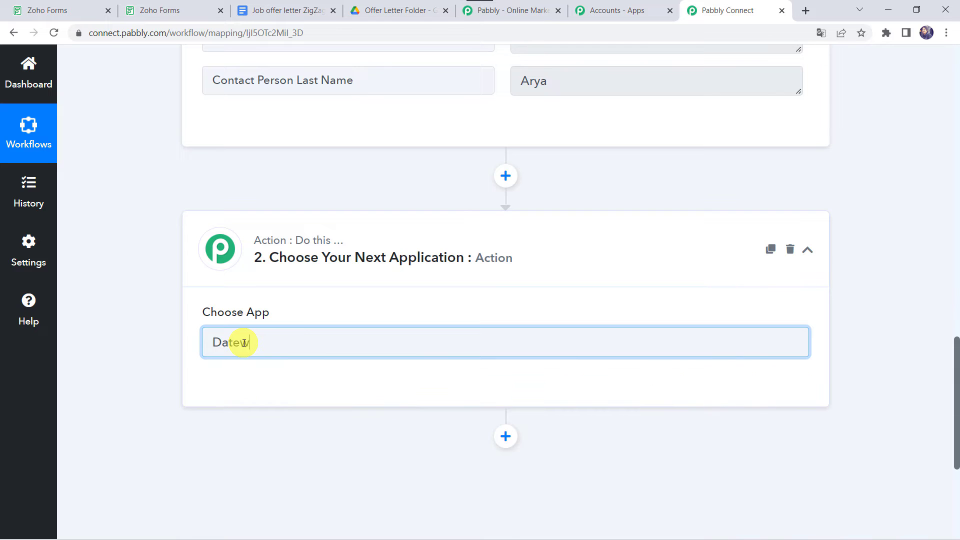
pyautogui.press('BackSpace')
pyautogui.click(220, 444)
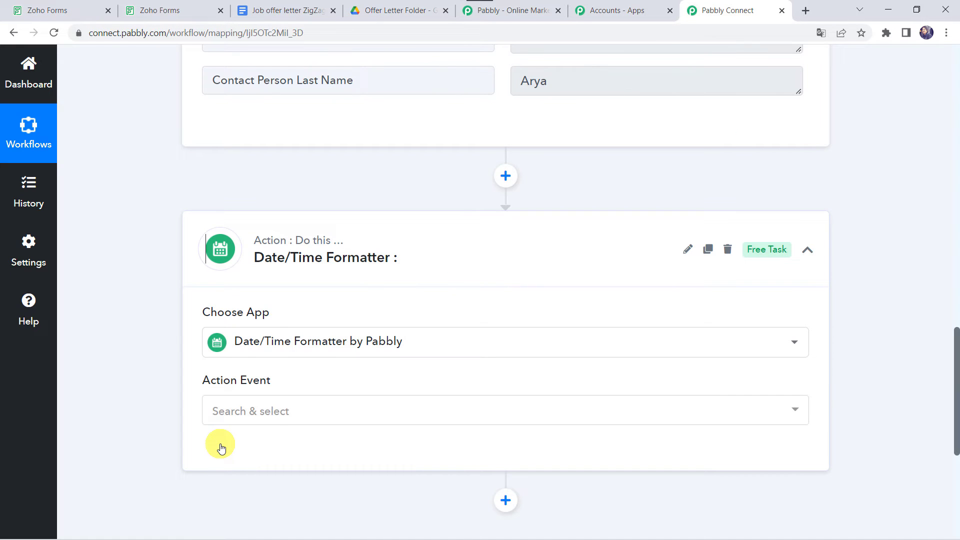
pyautogui.click(253, 406)
pyautogui.click(288, 322)
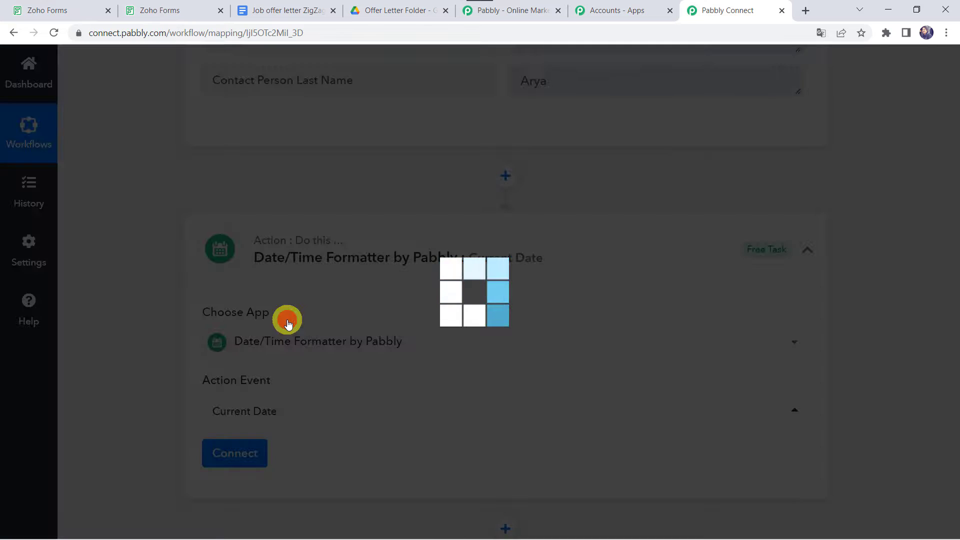
pyautogui.click(219, 452)
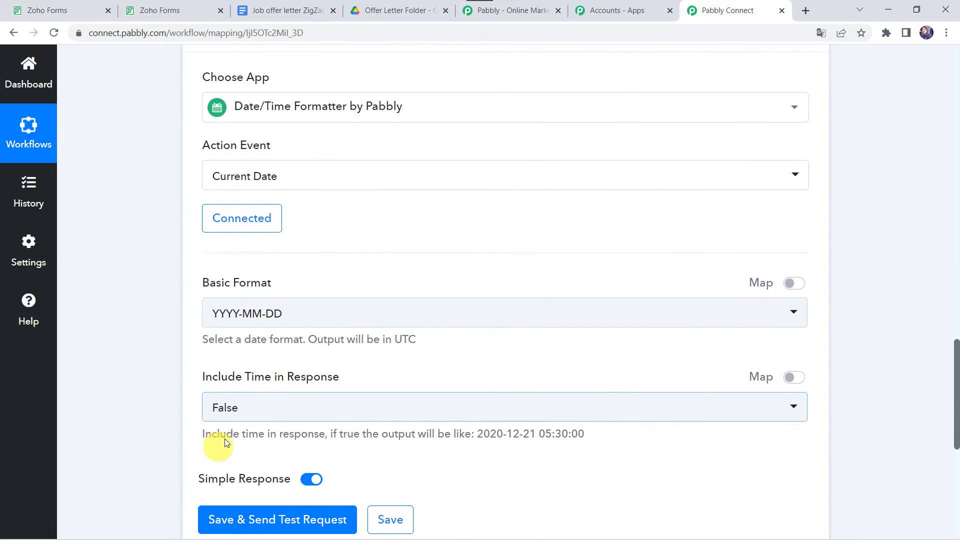
# - Set the basic format to DD/MM/YYYY and test the step, returning 28/03/2022
pyautogui.click(237, 323)
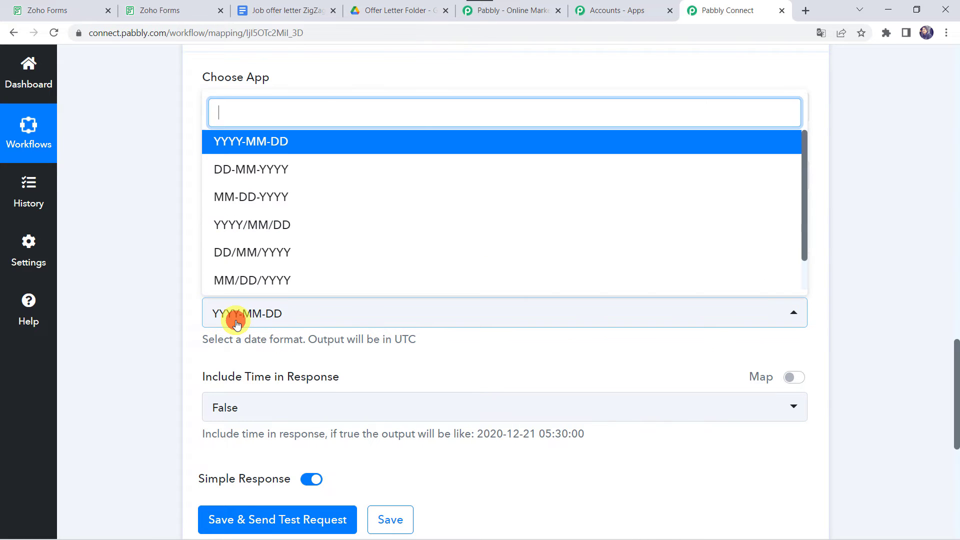
pyautogui.click(290, 254)
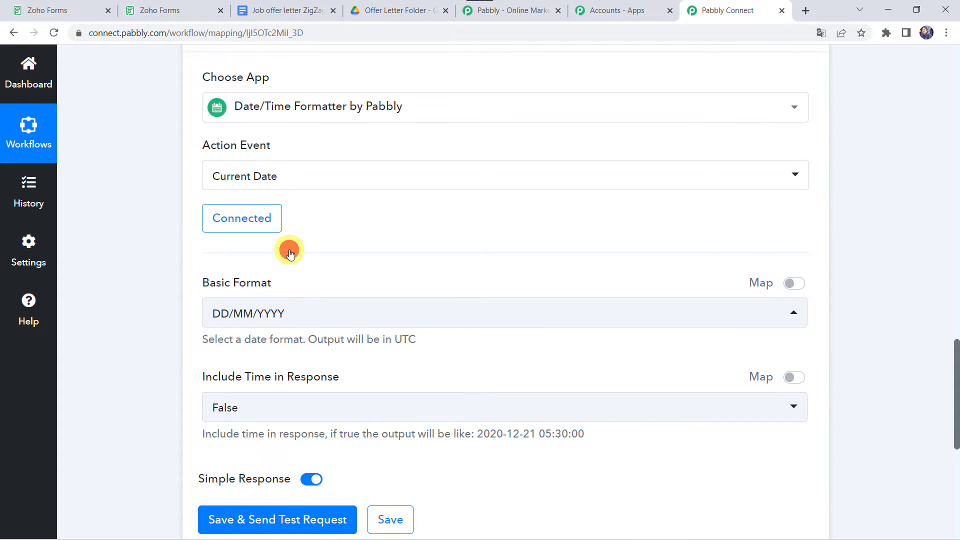
pyautogui.scroll(-2, 324, 283)
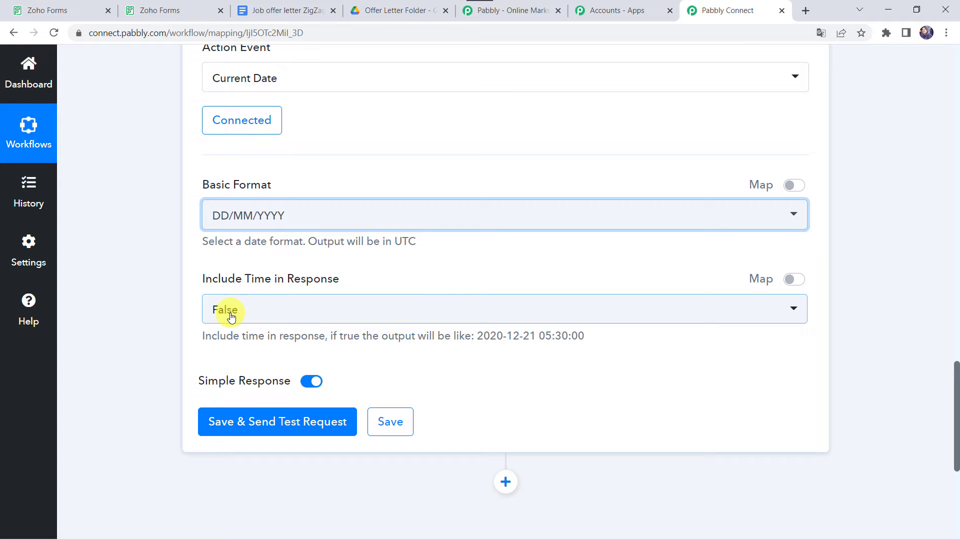
pyautogui.click(243, 425)
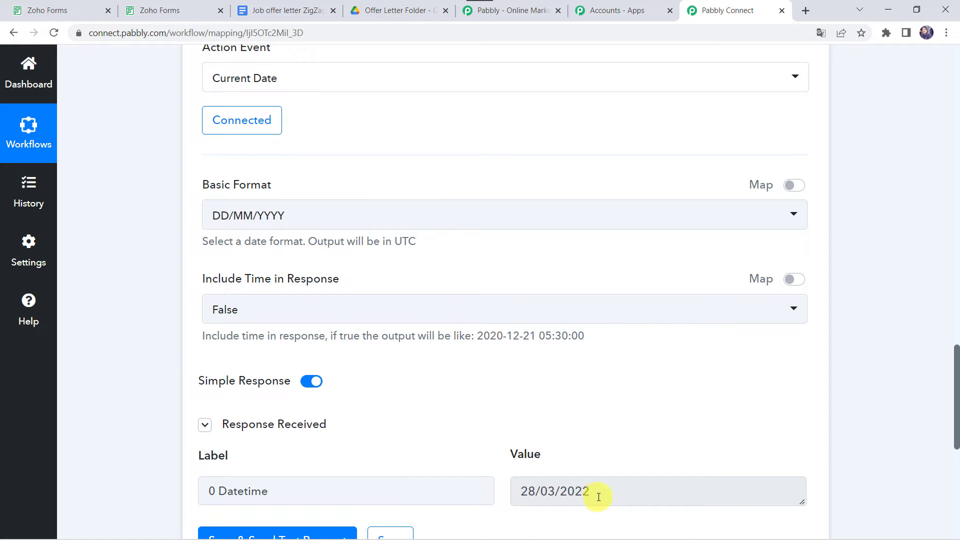
pyautogui.scroll(-2, 600, 497)
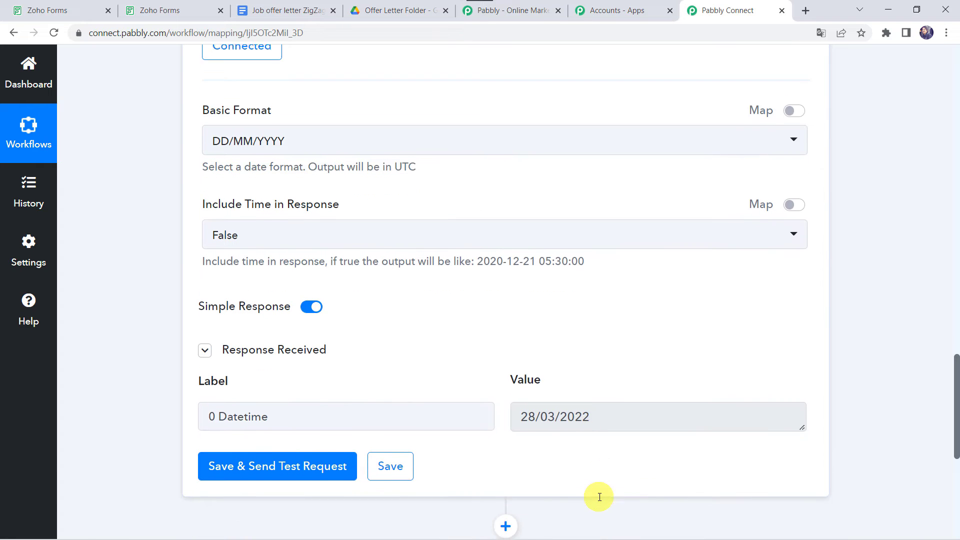
pyautogui.scroll(-5, 598, 497)
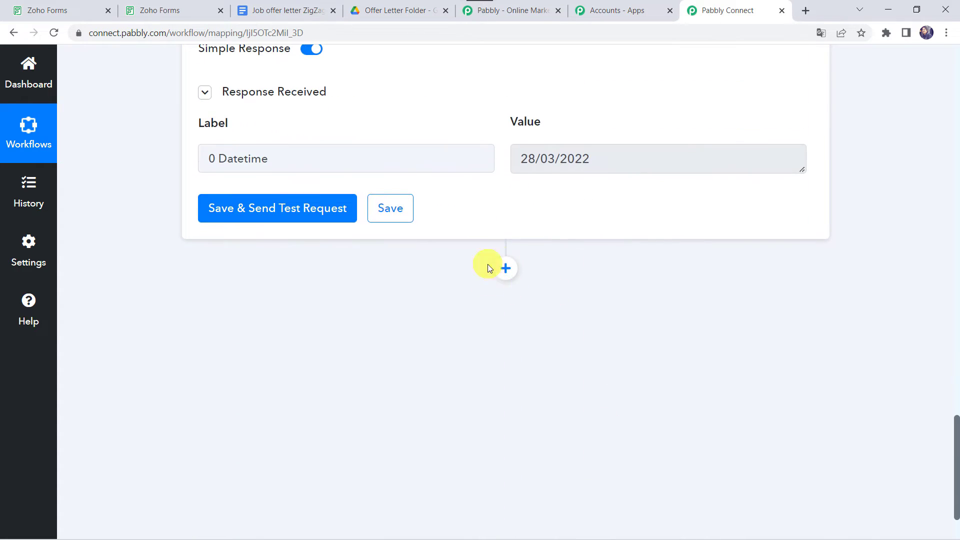
# - Add a Google Docs action step with the Create Document from Template event
pyautogui.click(506, 267)
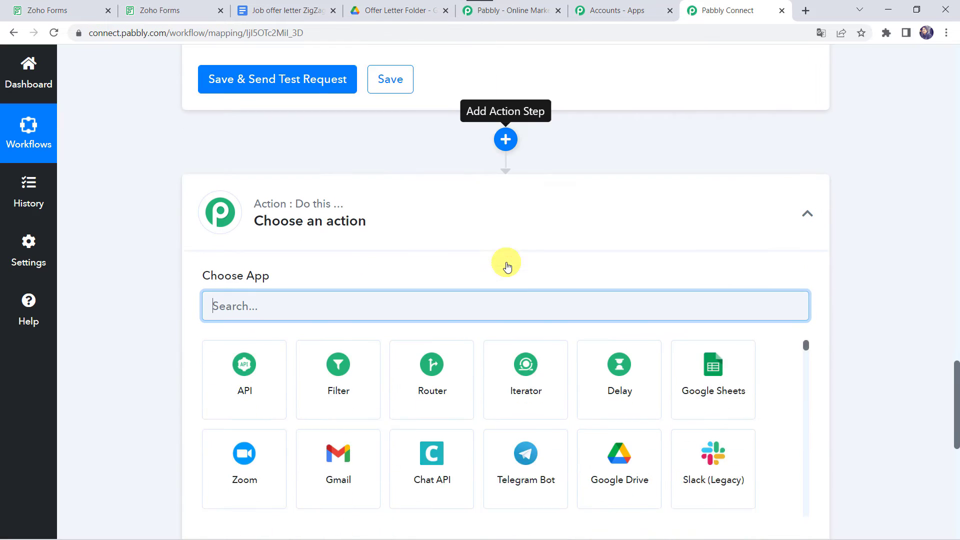
pyautogui.write('Google D')
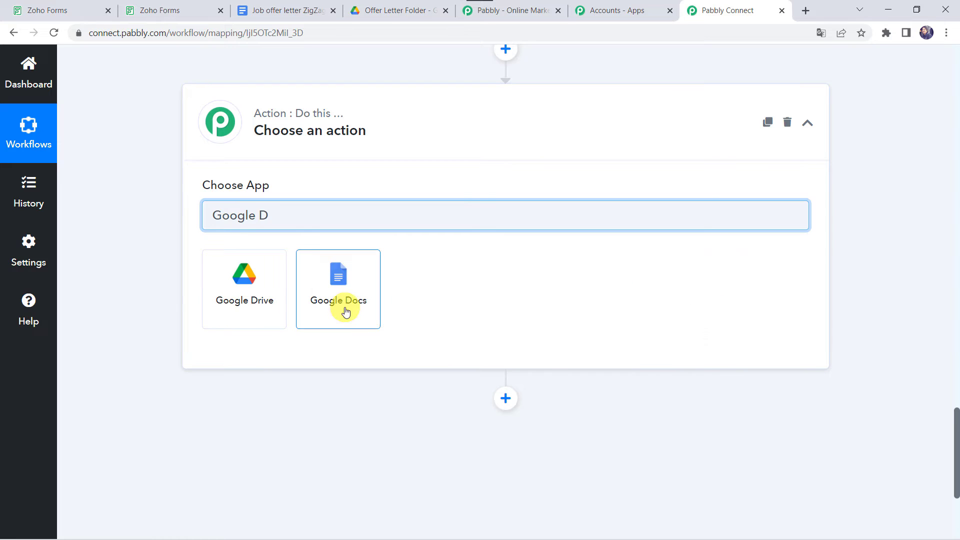
pyautogui.click(345, 311)
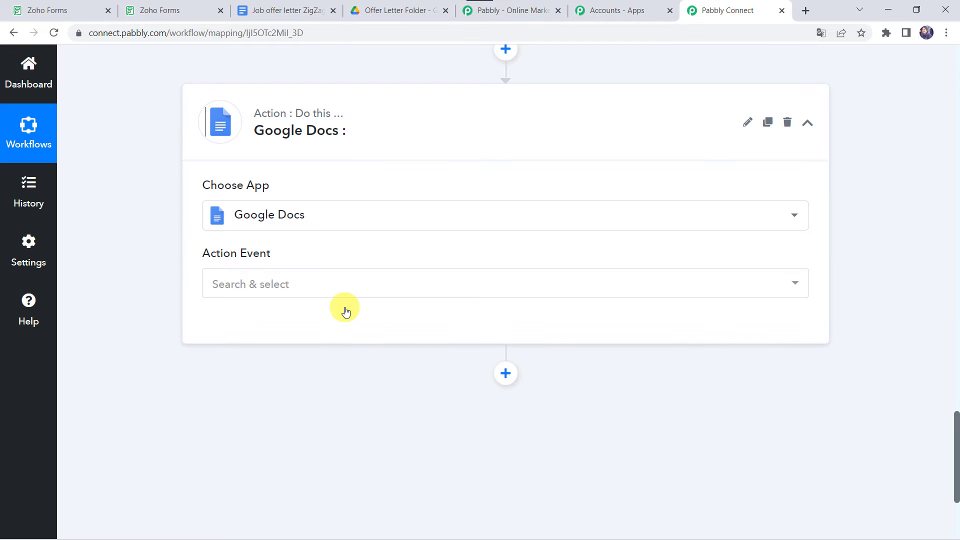
pyautogui.click(234, 289)
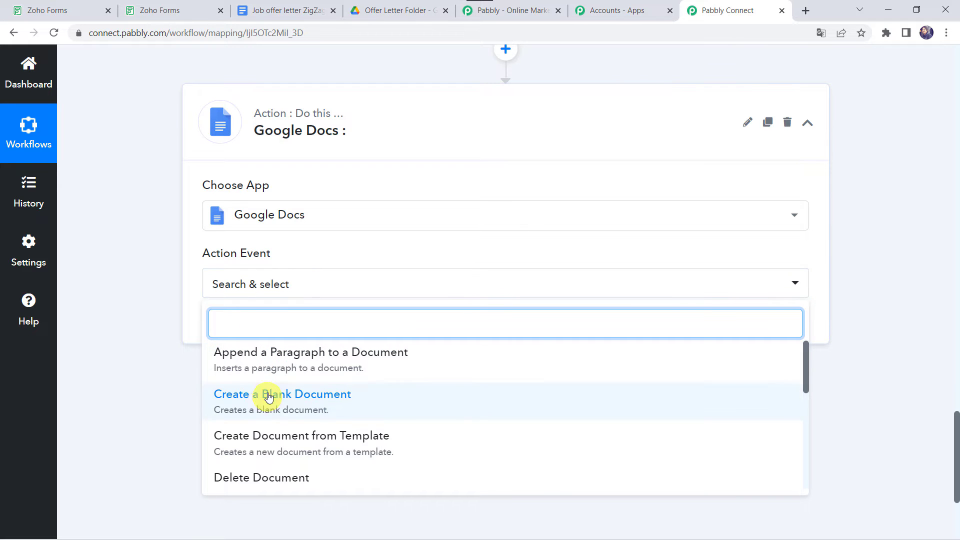
pyautogui.click(263, 446)
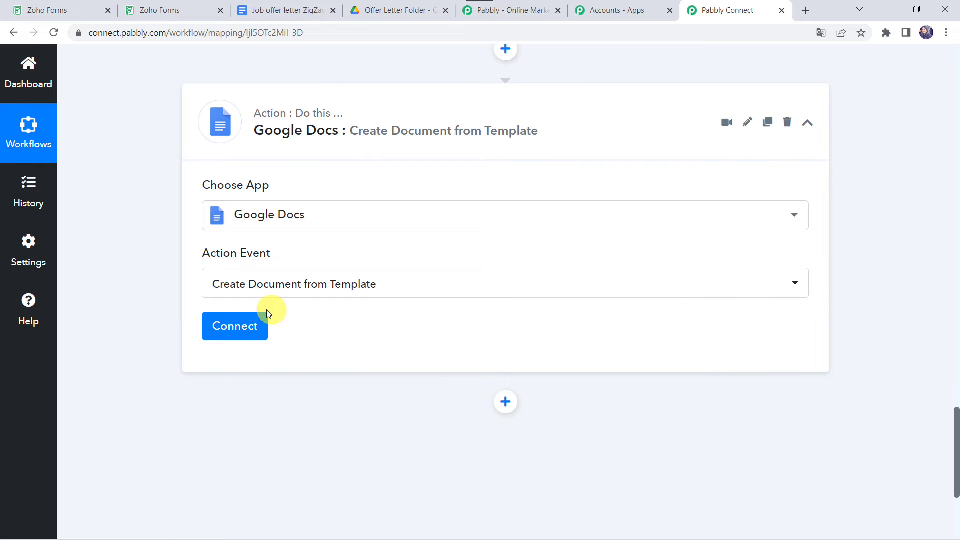
# - Authorise a new Google Docs connection by signing in with the Google account and granting access
pyautogui.click(244, 326)
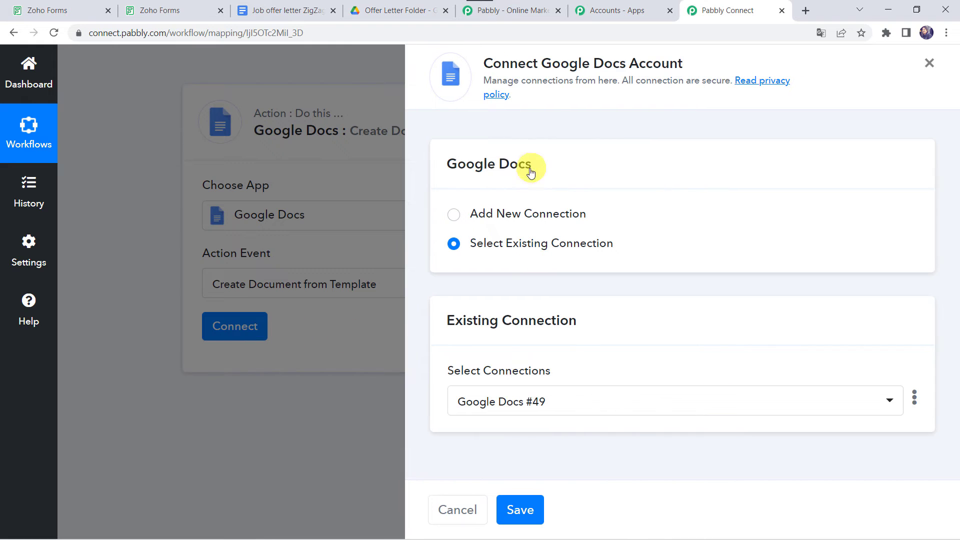
pyautogui.click(500, 219)
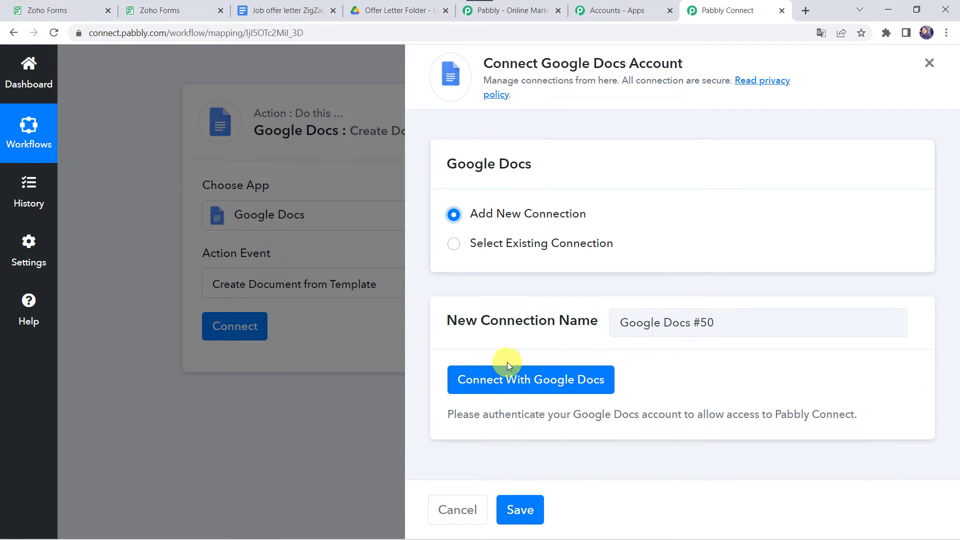
pyautogui.click(568, 386)
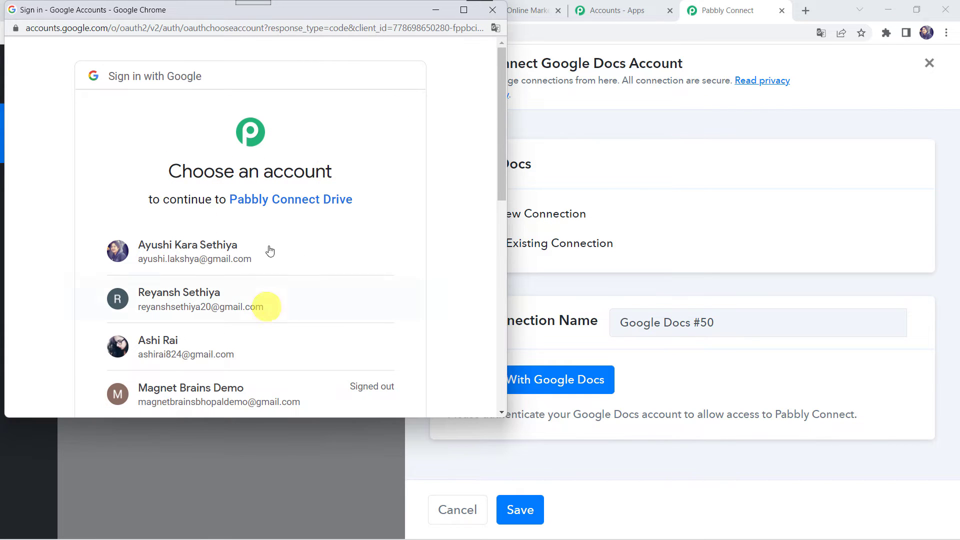
pyautogui.click(202, 342)
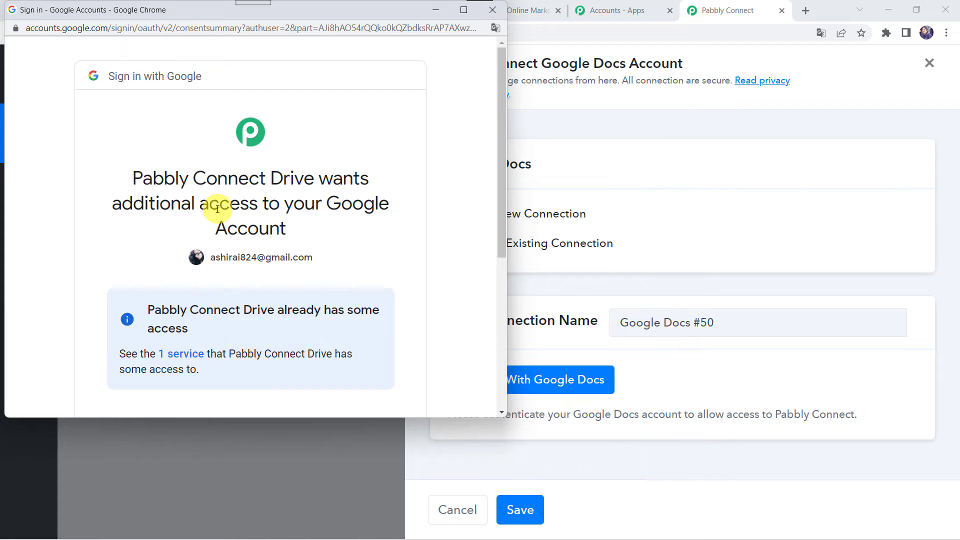
pyautogui.scroll(-5, 289, 229)
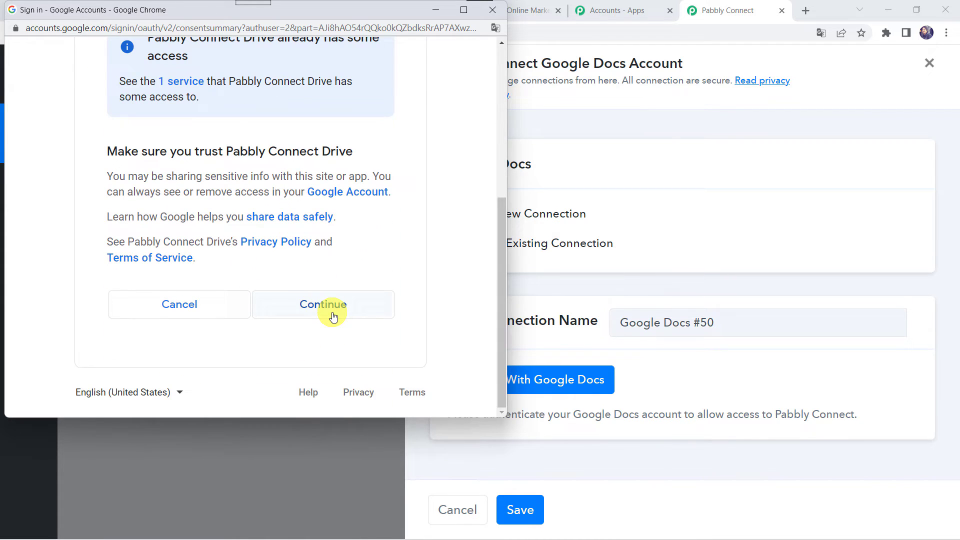
pyautogui.click(334, 316)
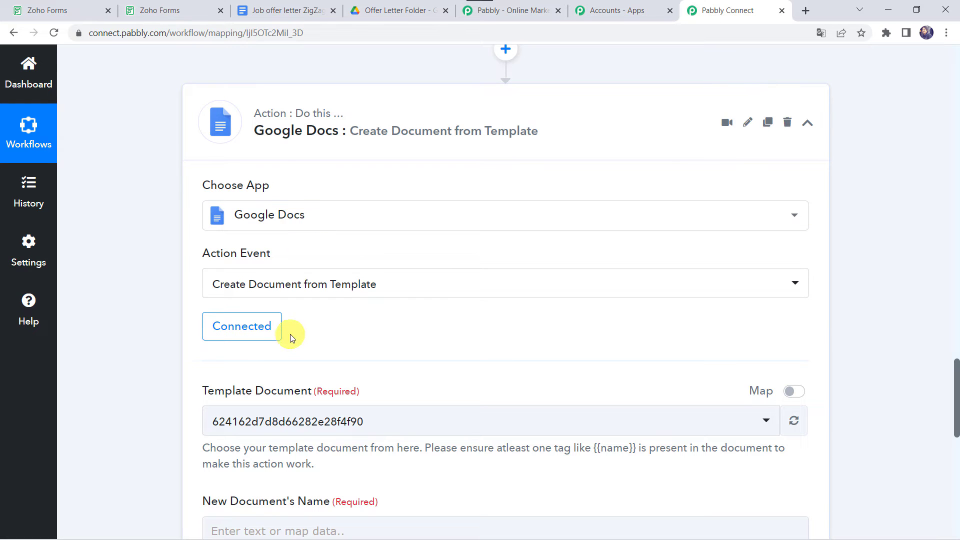
# - Check the template's exact title in Google Docs, then choose 'Job offer letter ZigZag Template for Form Submission'
pyautogui.scroll(-1, 395, 314)
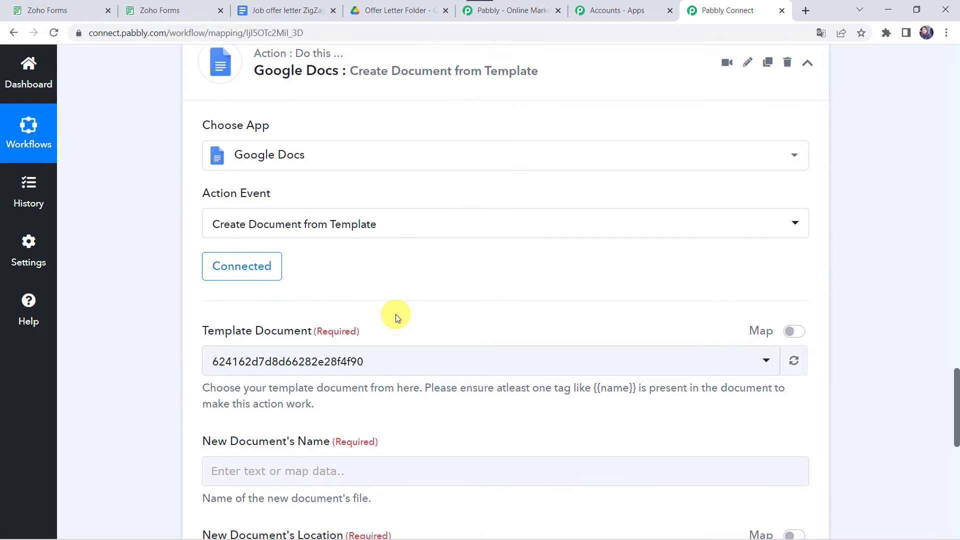
pyautogui.scroll(-2, 396, 314)
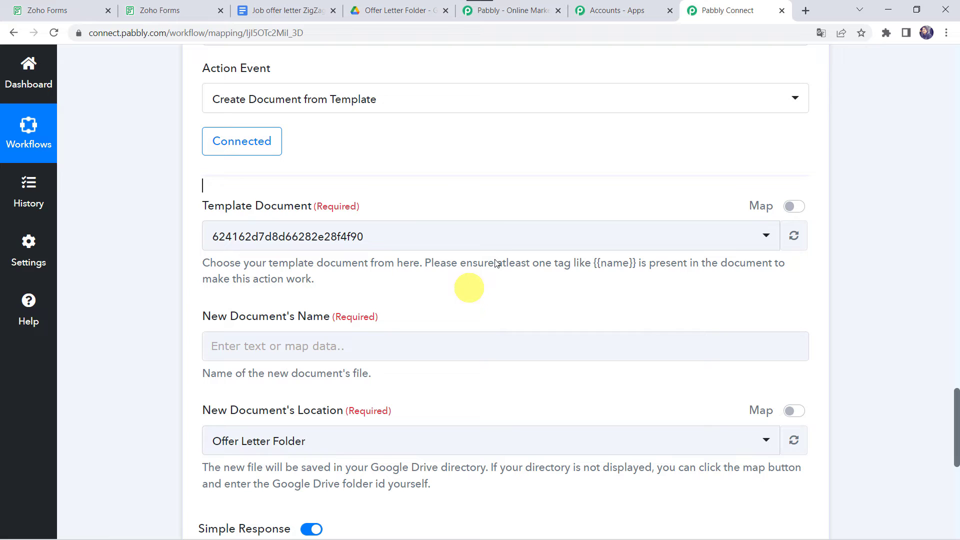
pyautogui.click(361, 245)
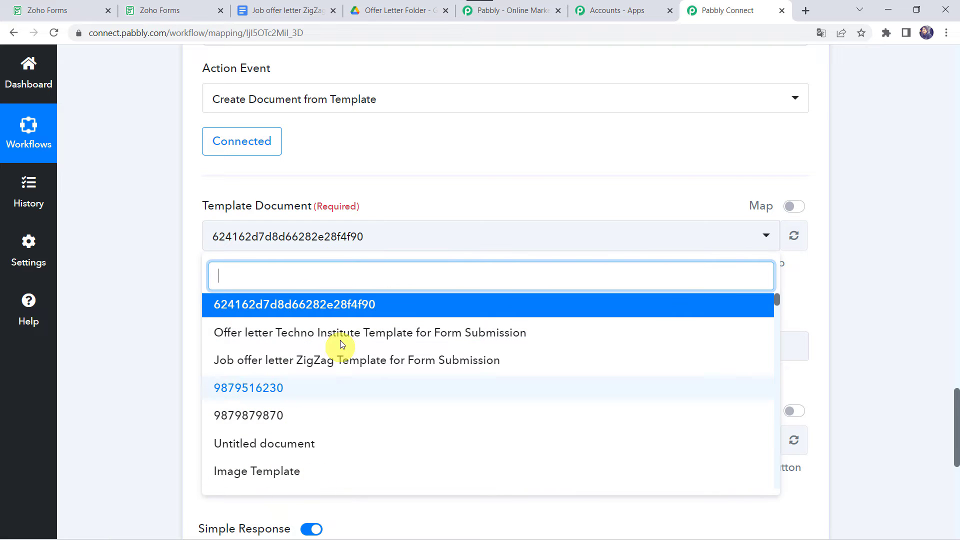
pyautogui.click(270, 11)
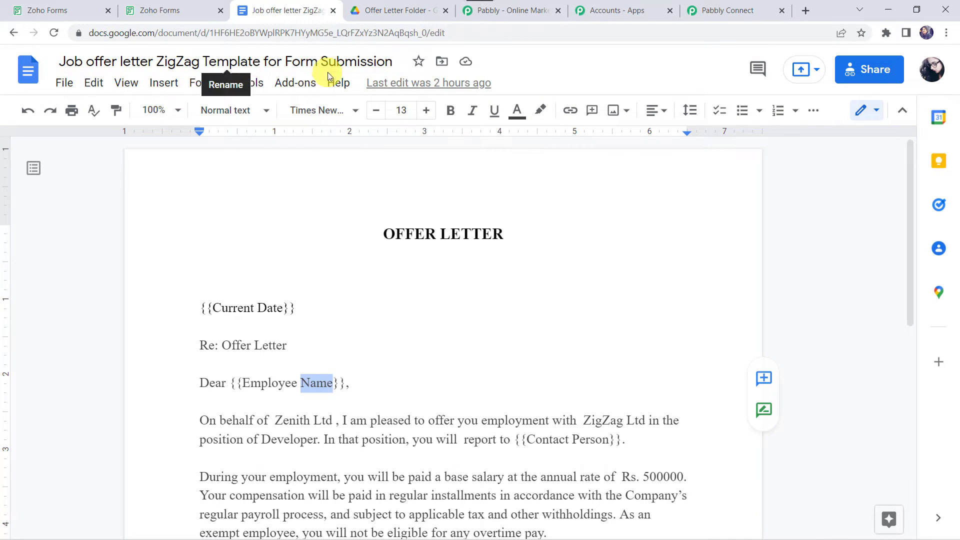
pyautogui.click(709, 11)
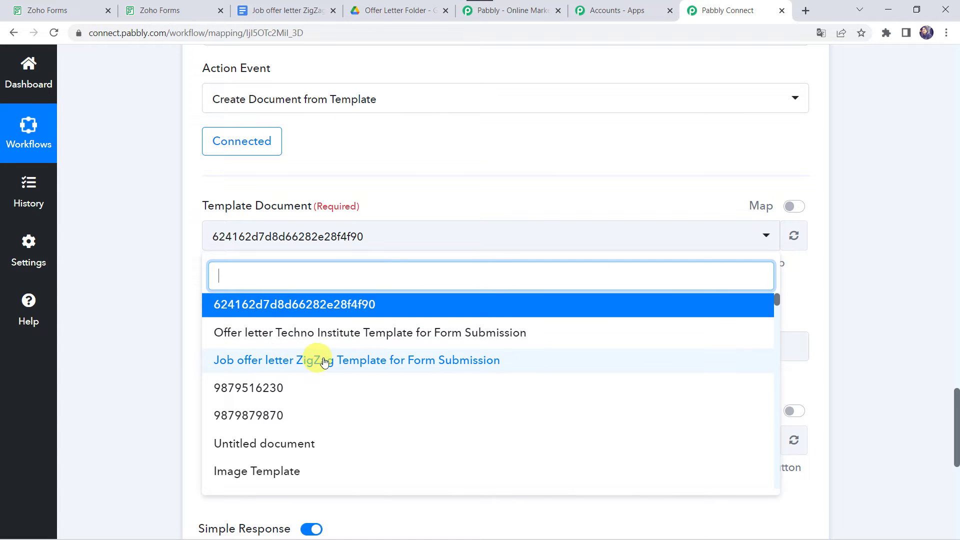
pyautogui.click(397, 362)
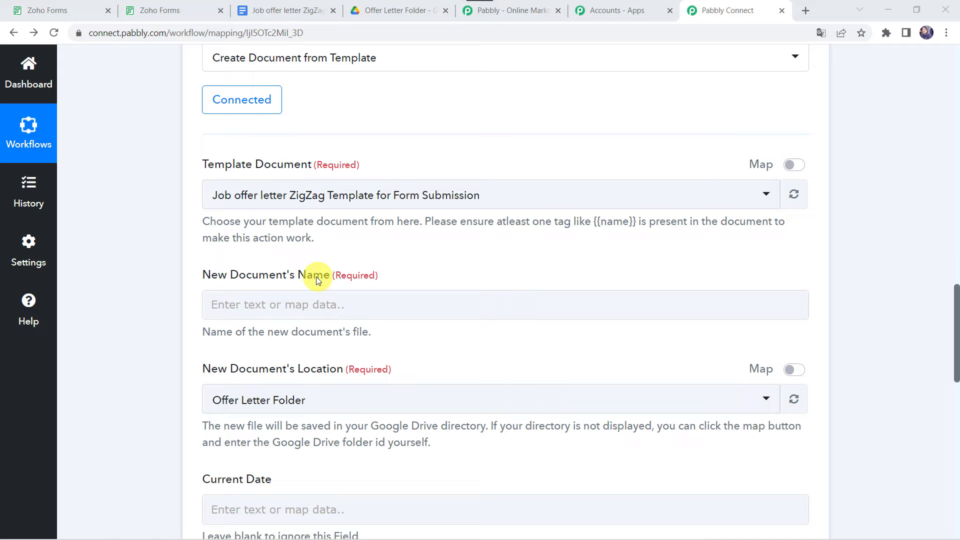
# - Map Employee First Name and Employee Last Name from Zoho Forms into New Document's Name
pyautogui.click(238, 307)
pyautogui.click(238, 307)
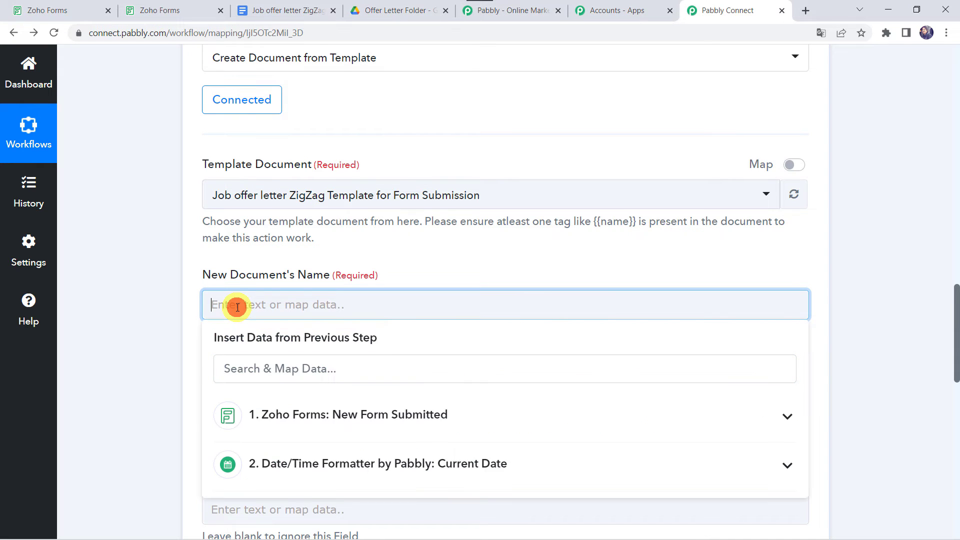
pyautogui.click(283, 412)
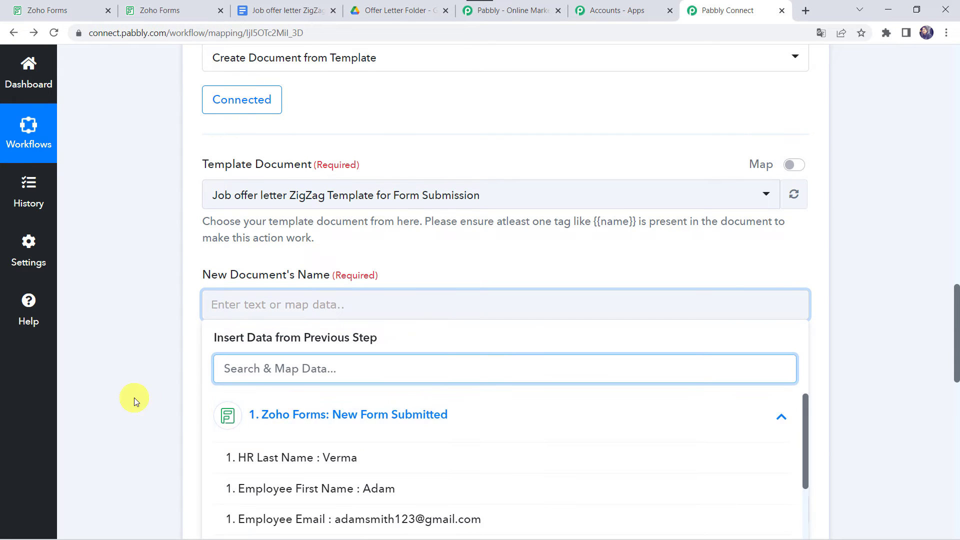
pyautogui.scroll(-3, 134, 398)
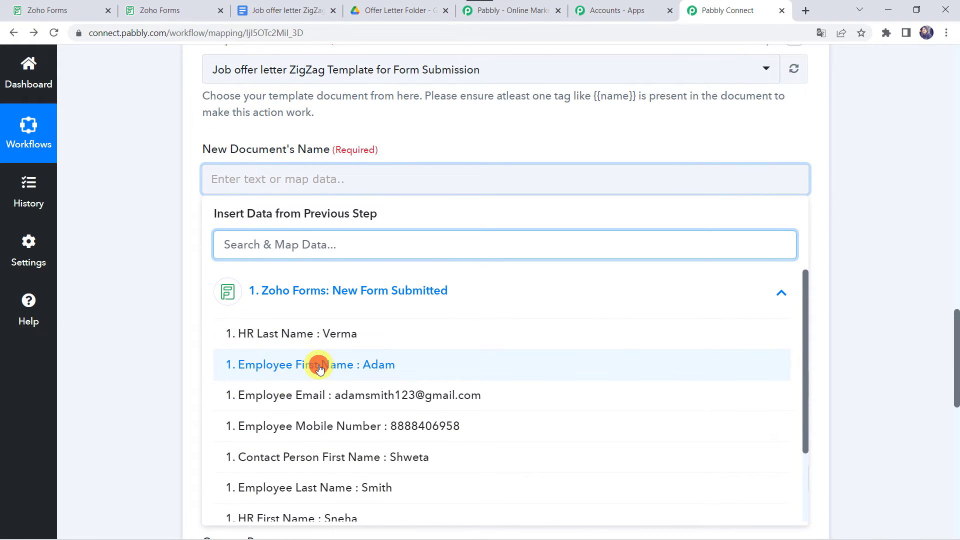
pyautogui.click(320, 368)
pyautogui.click(316, 304)
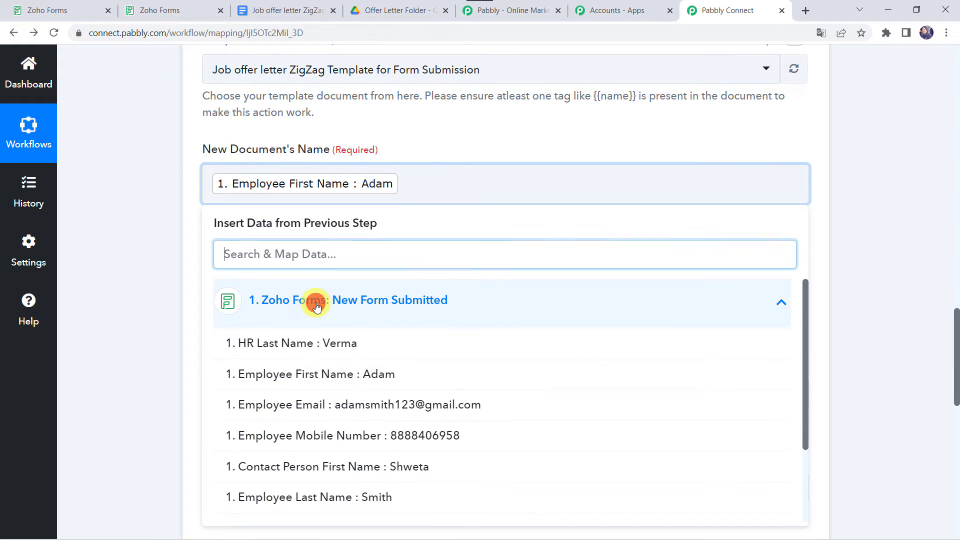
pyautogui.scroll(-1, 290, 475)
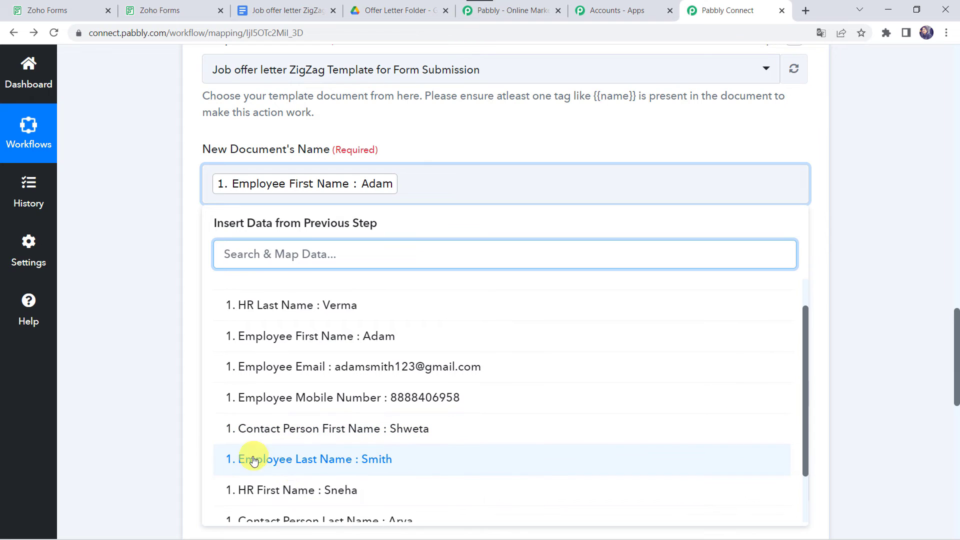
pyautogui.click(334, 465)
pyautogui.click(140, 272)
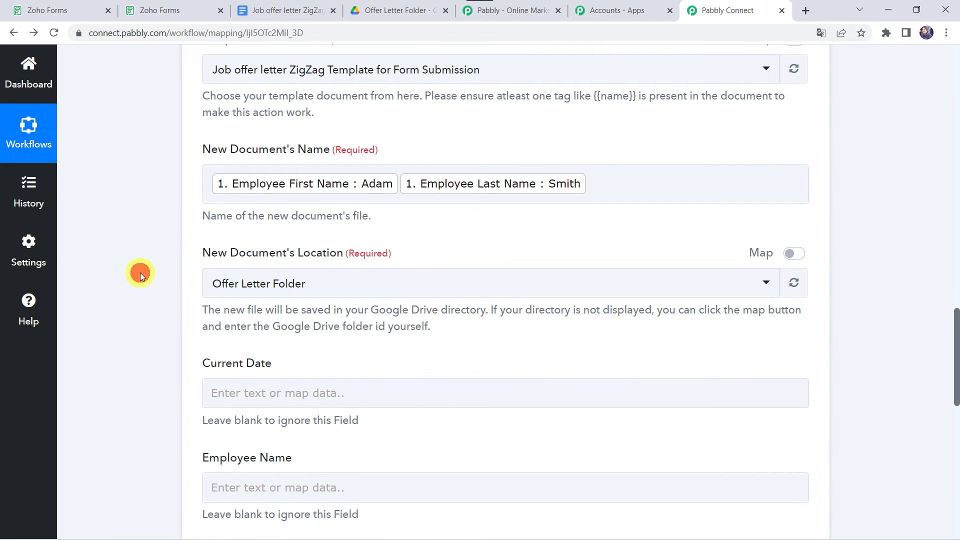
pyautogui.scroll(-1, 140, 272)
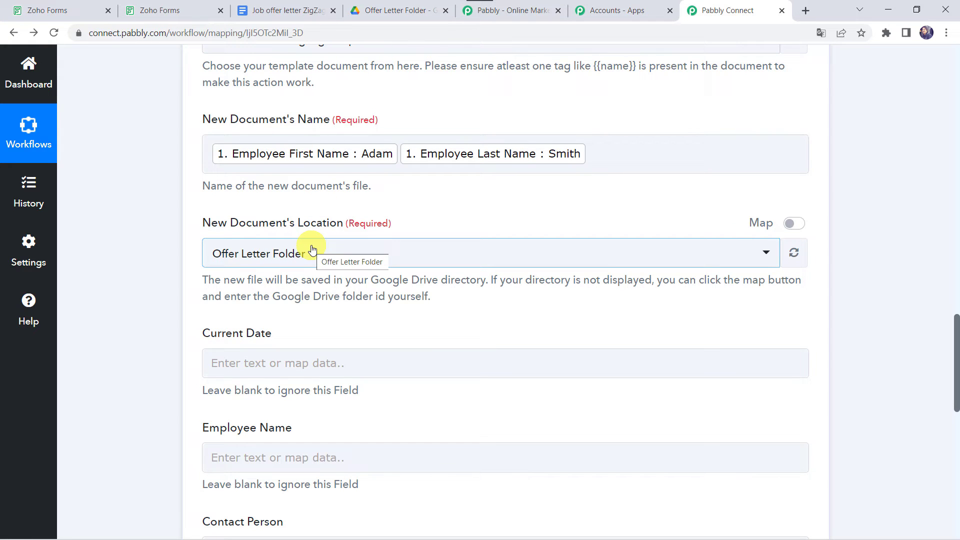
# - Open the Offer Letter Folder from My Drive and confirm it contains no files
pyautogui.click(396, 6)
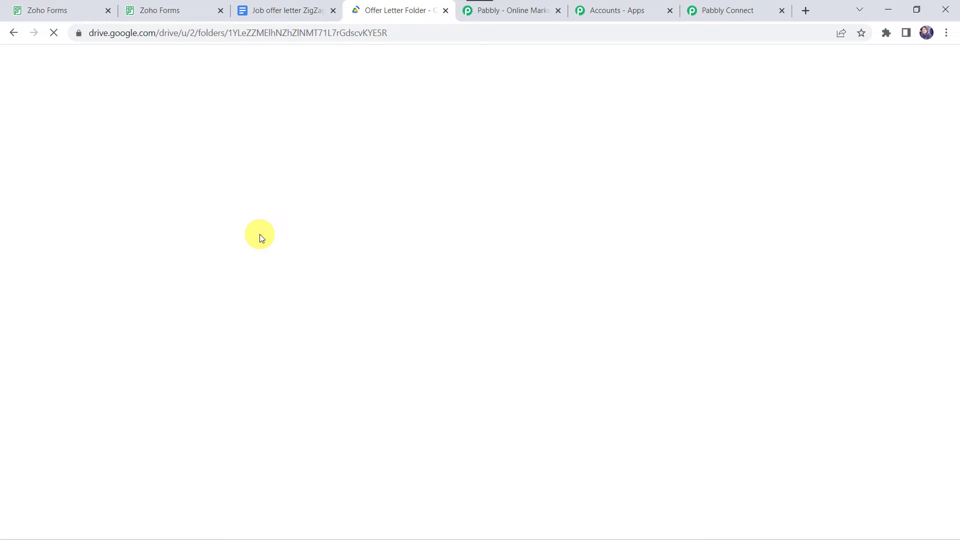
pyautogui.click(305, 415)
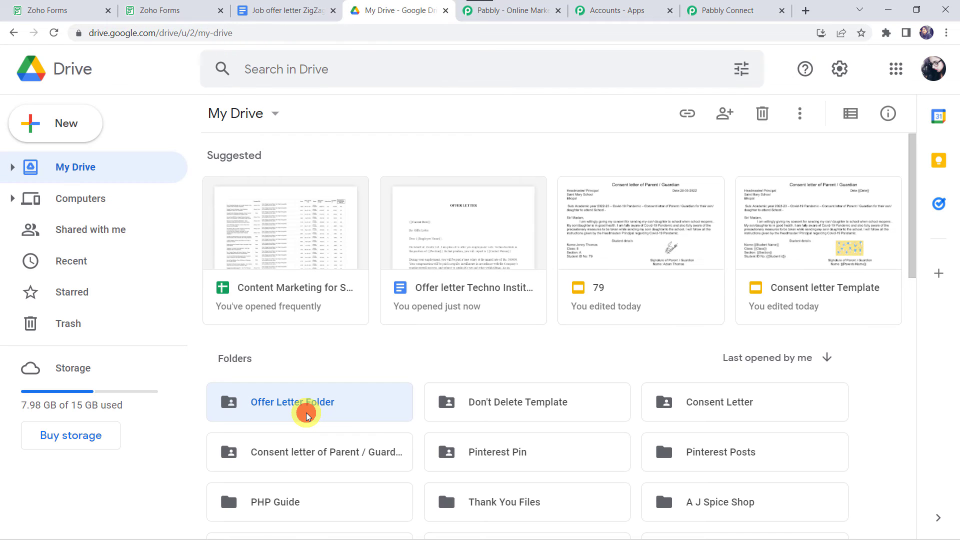
pyautogui.doubleClick(307, 416)
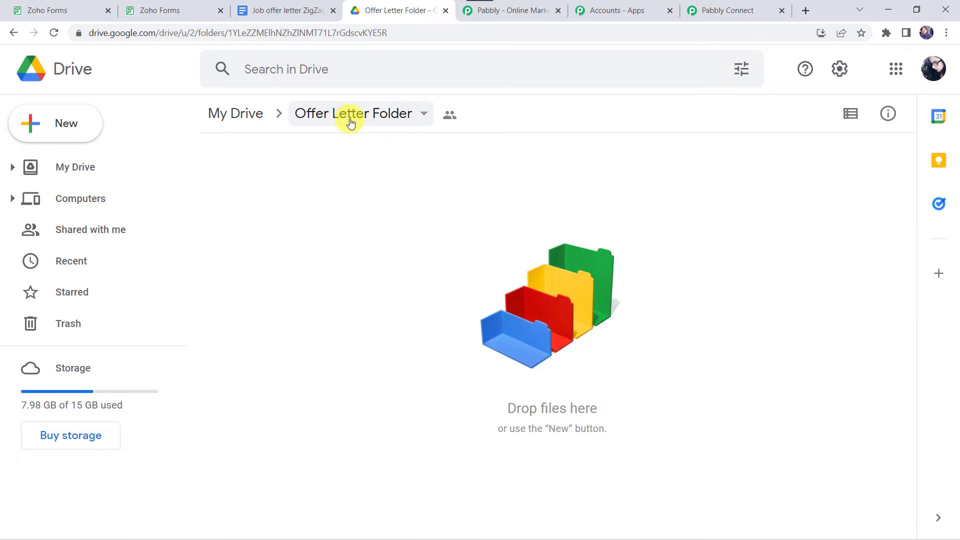
# - Back in Pabbly Connect, keep Offer Letter Folder as the new document's save location
pyautogui.click(730, 7)
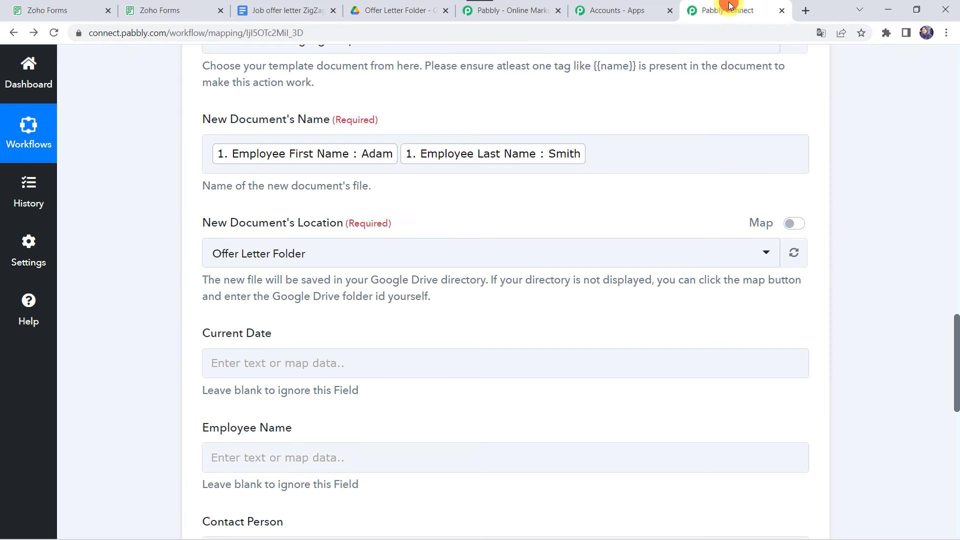
pyautogui.click(262, 251)
pyautogui.click(259, 247)
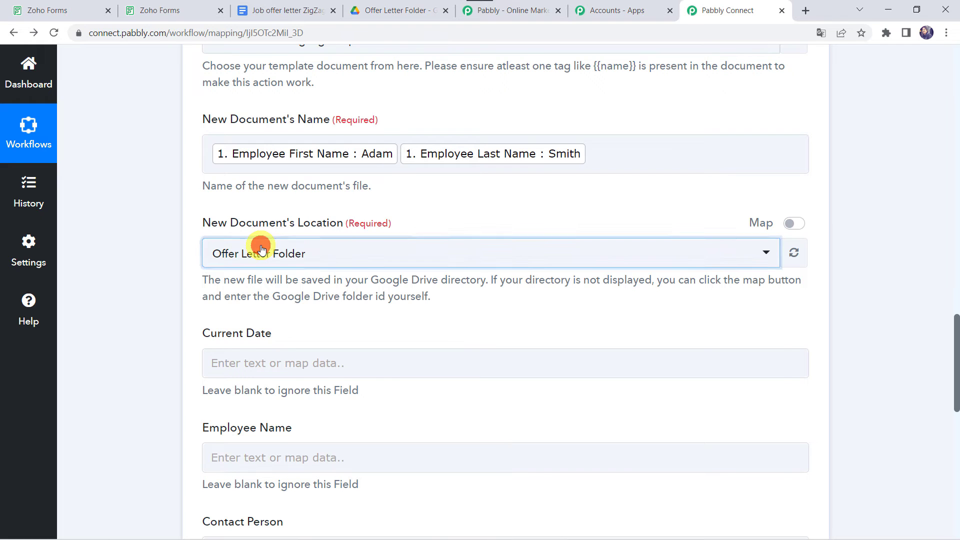
pyautogui.click(258, 321)
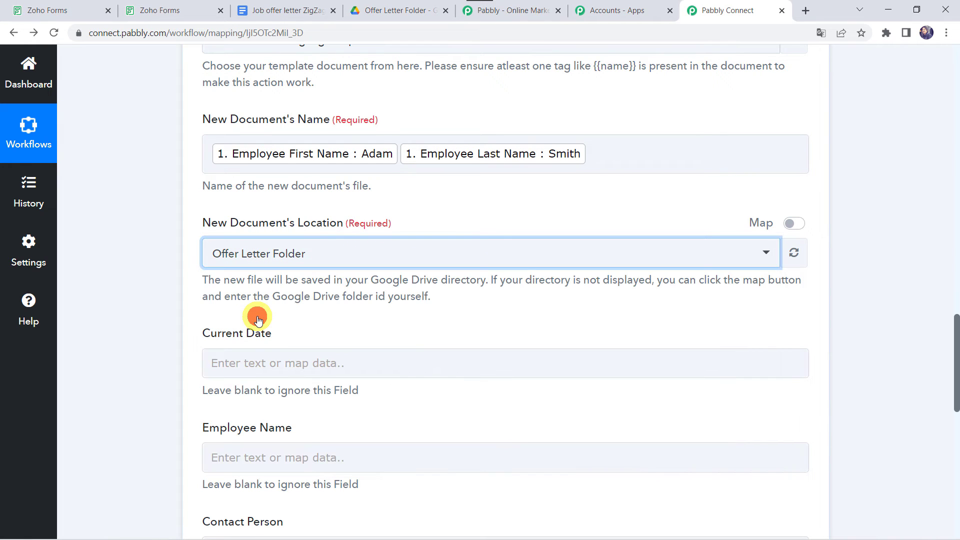
pyautogui.scroll(-3, 119, 313)
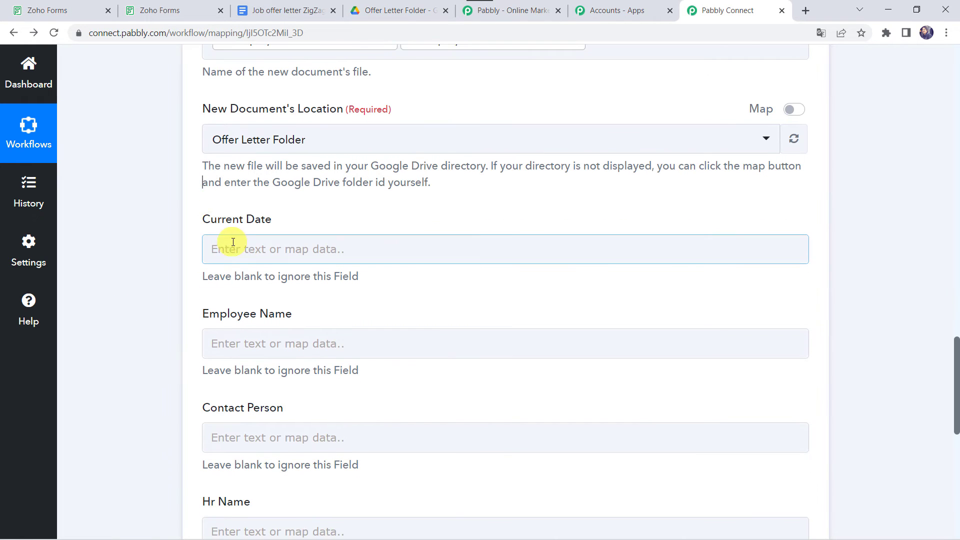
pyautogui.click(236, 433)
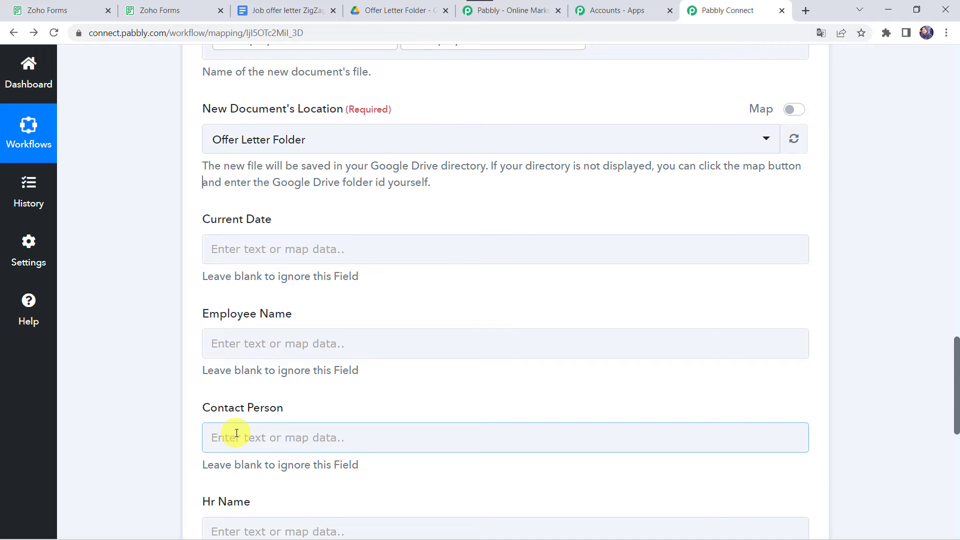
# - Map the formatted date 28/03/2022 into the Current Date placeholder
pyautogui.scroll(15, 152, 268)
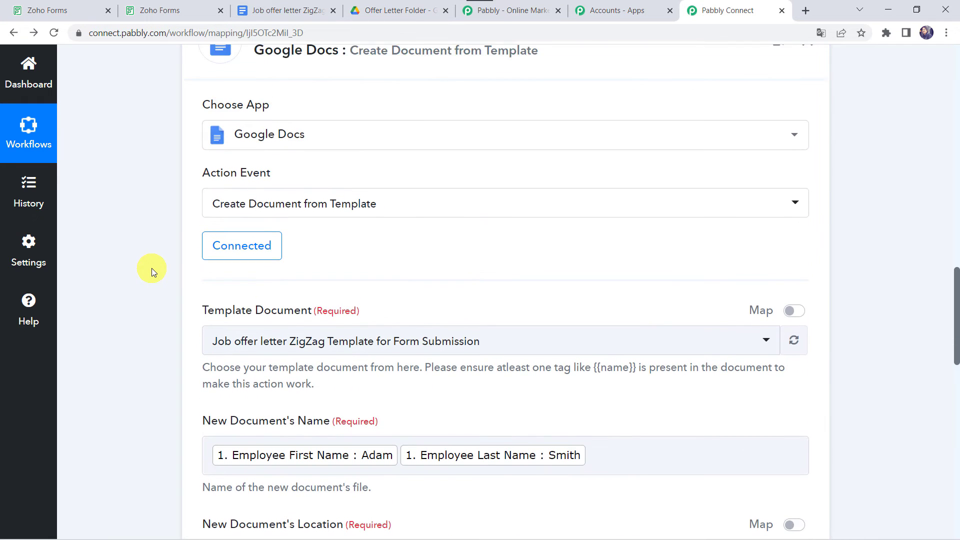
pyautogui.scroll(-3, 151, 268)
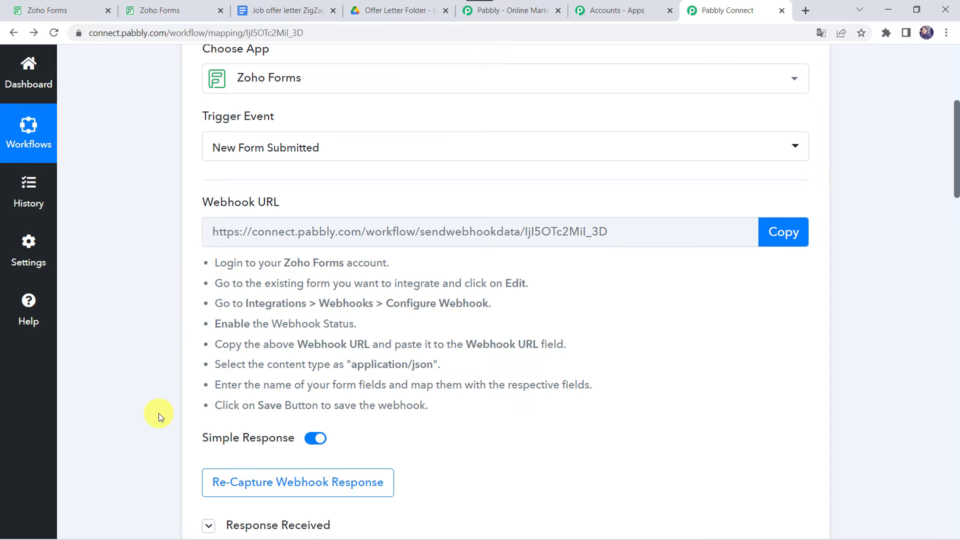
pyautogui.scroll(-4, 155, 413)
pyautogui.click(240, 257)
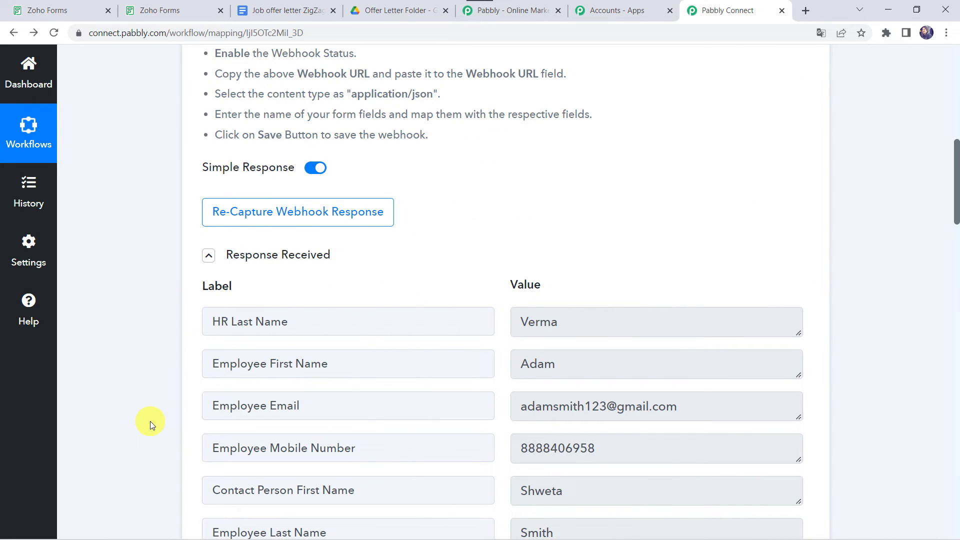
pyautogui.scroll(-15, 151, 424)
pyautogui.scroll(-2, 150, 421)
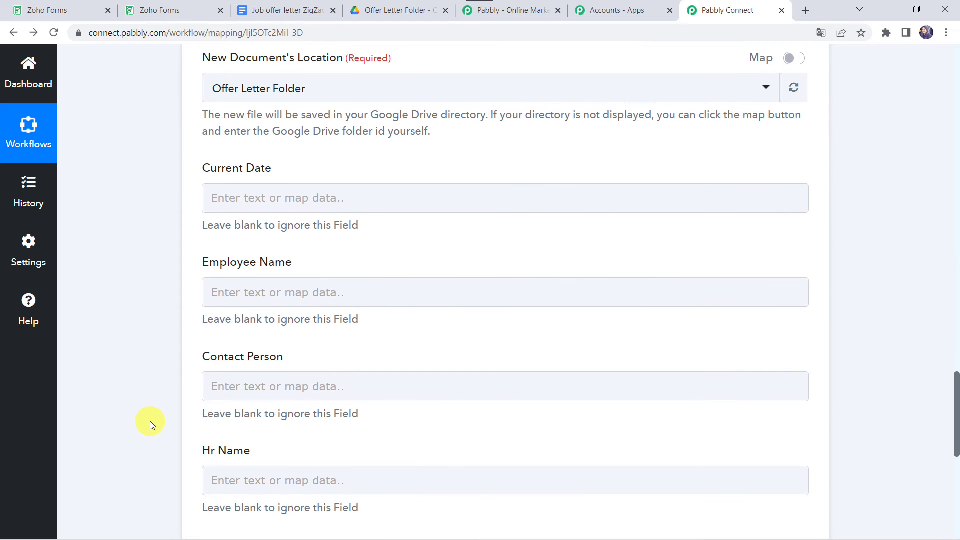
pyautogui.click(232, 188)
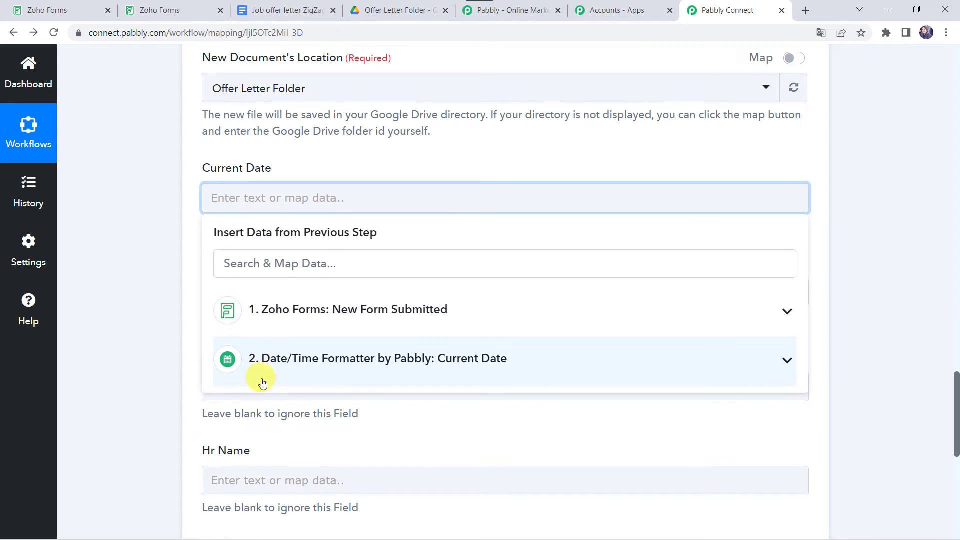
pyautogui.click(285, 361)
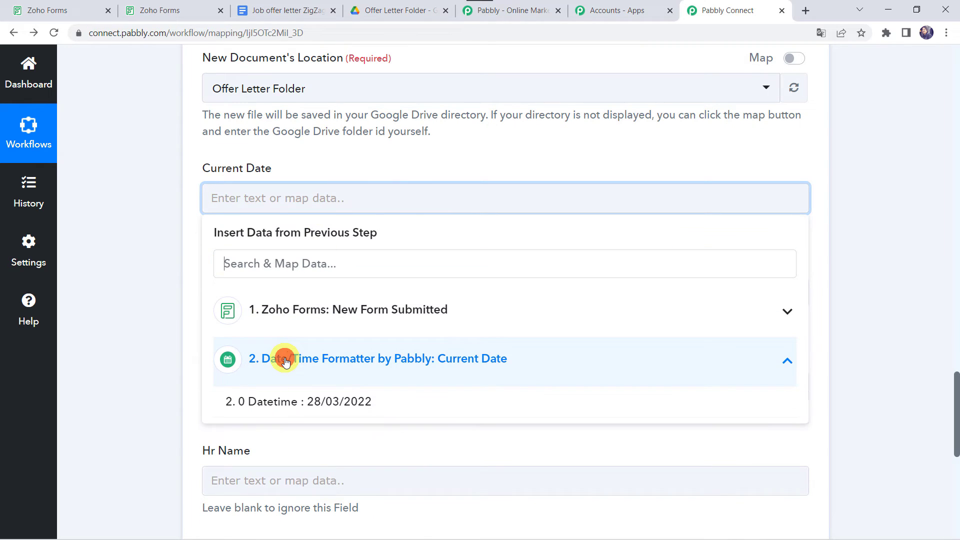
pyautogui.click(294, 411)
pyautogui.click(160, 272)
pyautogui.scroll(-2, 160, 272)
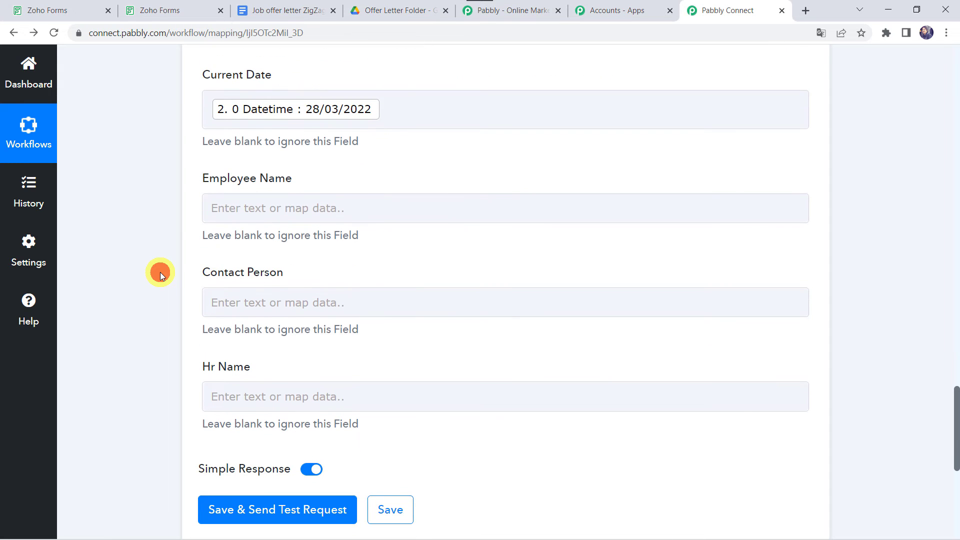
# - Fill Employee Name with the employee's first and last name from Zoho Forms
pyautogui.click(231, 209)
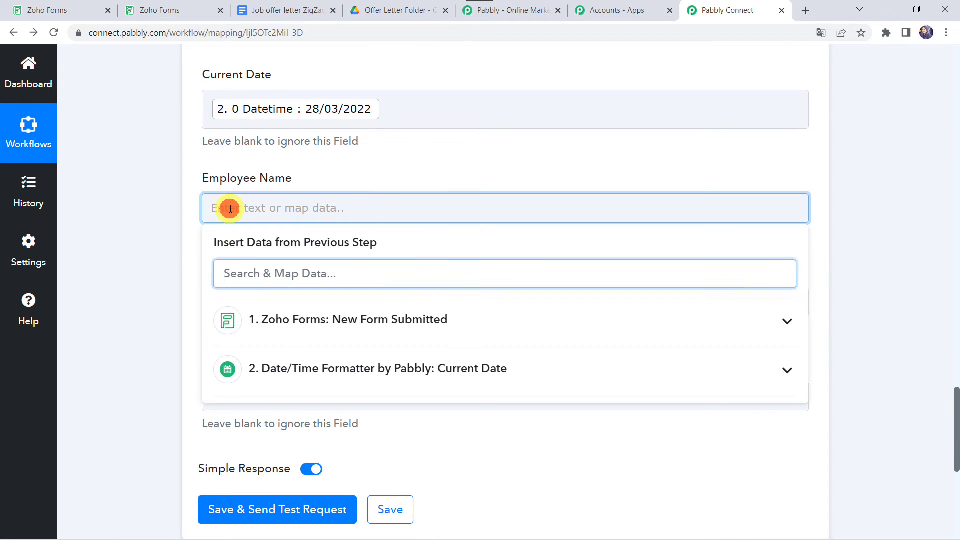
pyautogui.click(294, 328)
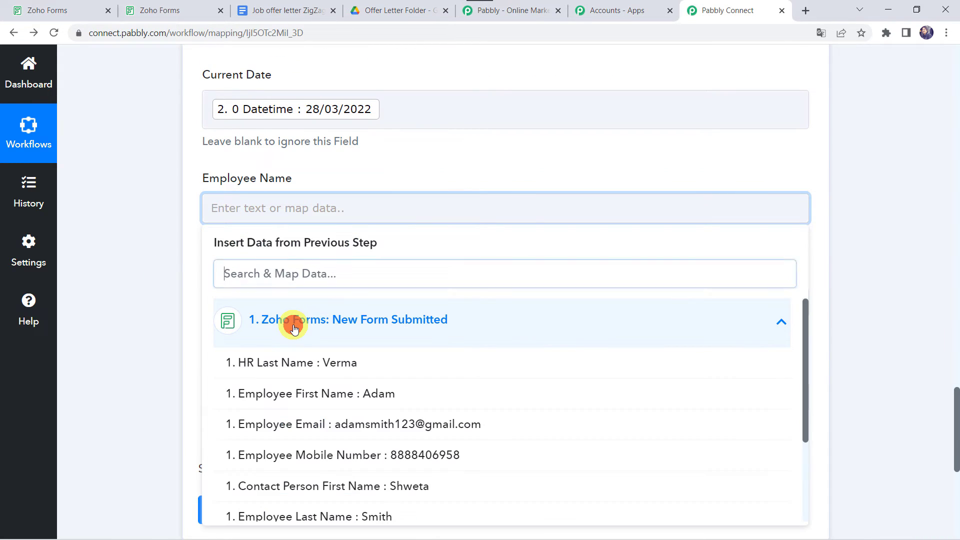
pyautogui.click(300, 402)
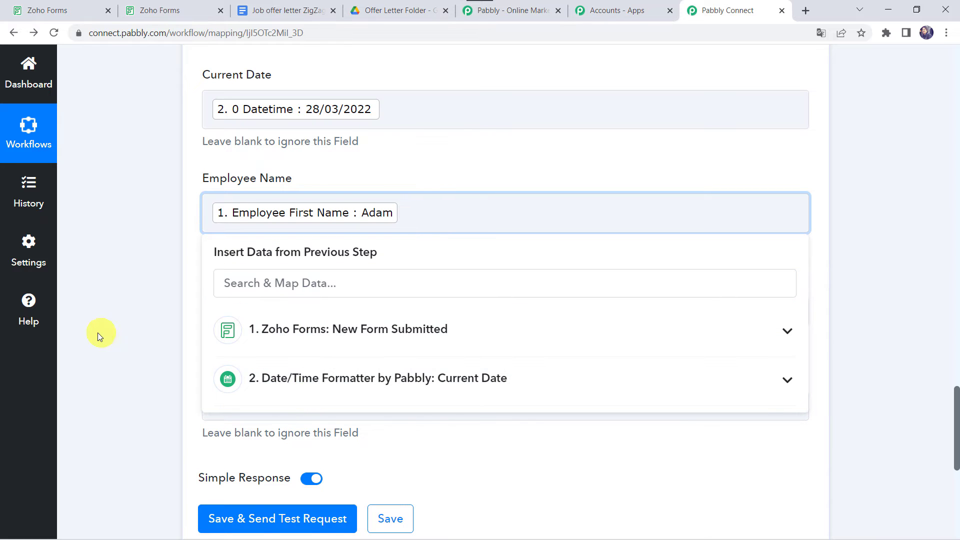
pyautogui.click(97, 325)
pyautogui.click(411, 211)
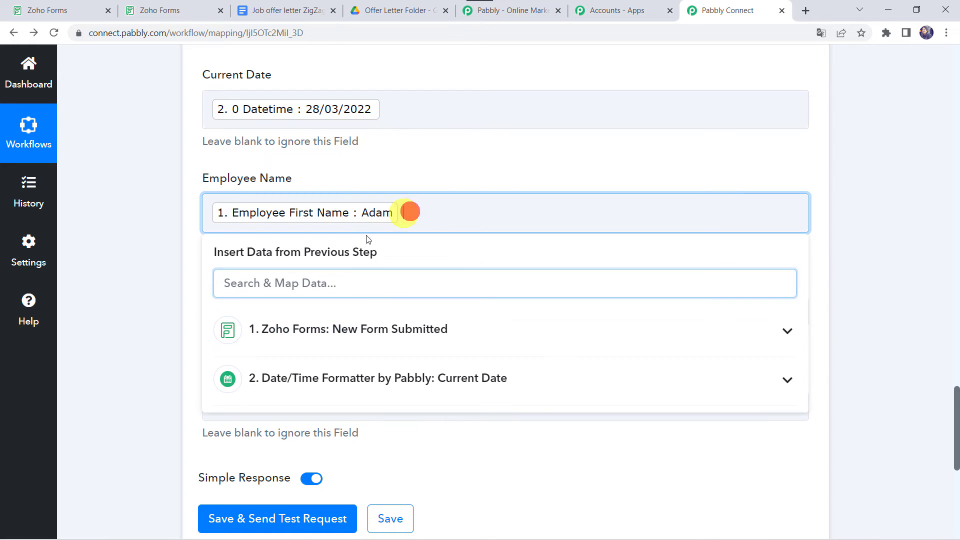
pyautogui.click(306, 331)
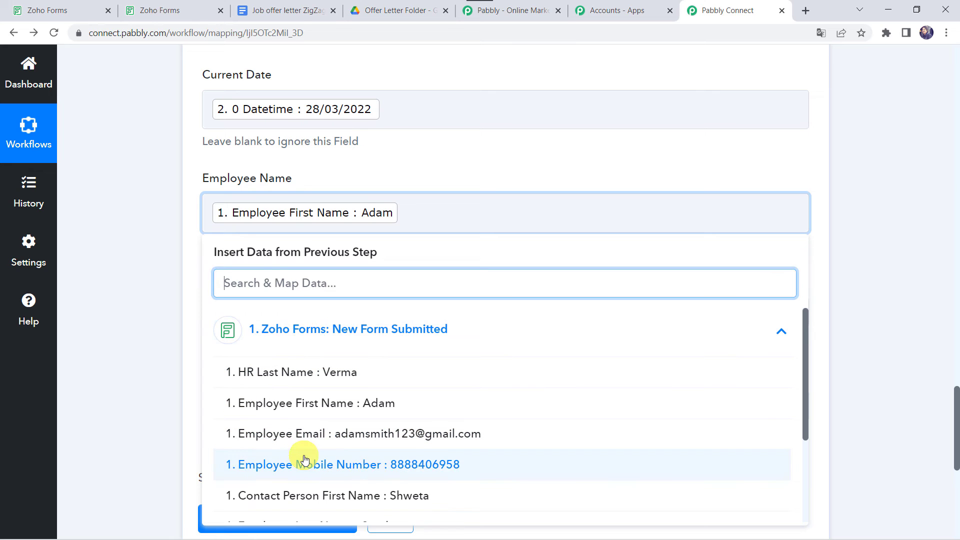
pyautogui.scroll(-1, 306, 456)
pyautogui.scroll(-2, 309, 440)
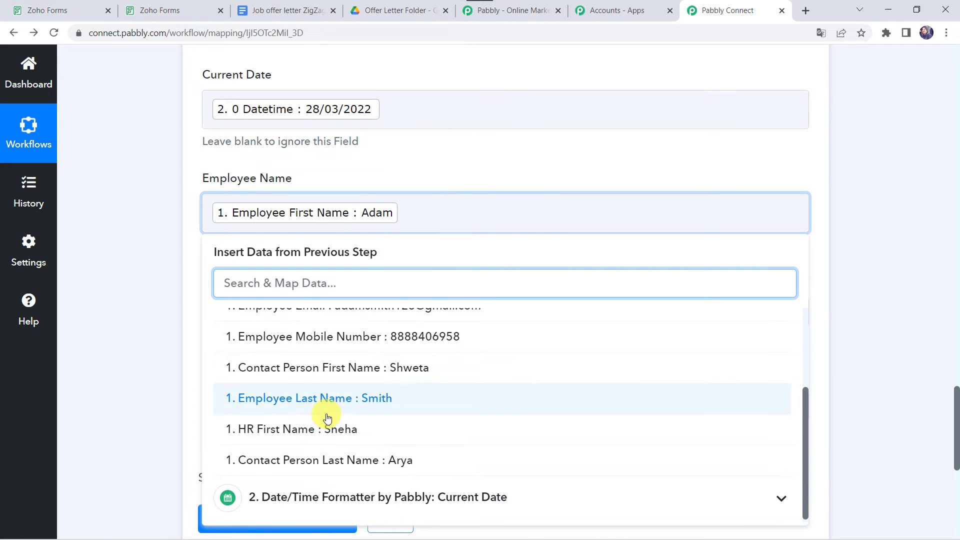
pyautogui.click(333, 400)
pyautogui.click(161, 316)
pyautogui.scroll(-1, 160, 316)
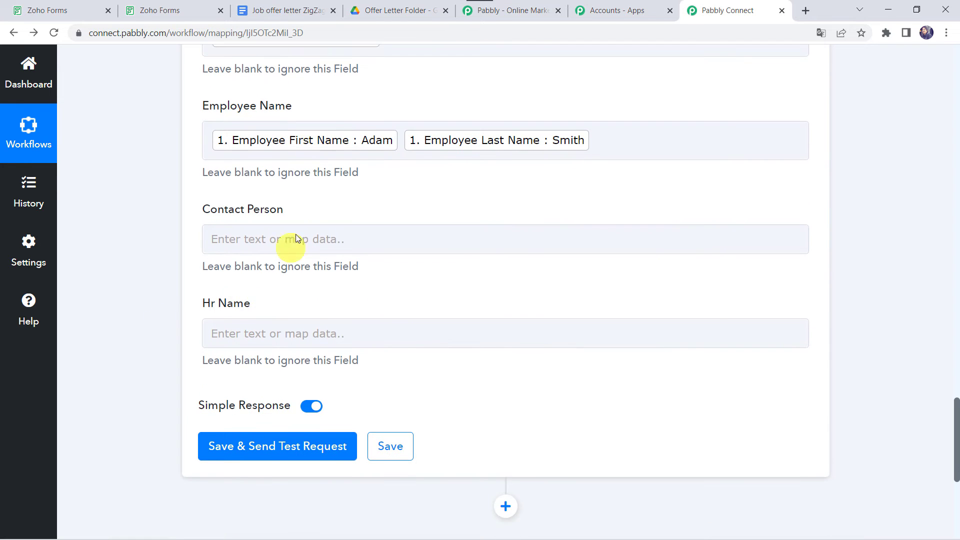
# - Fill Contact Person with the contact person's first and last name
pyautogui.click(228, 240)
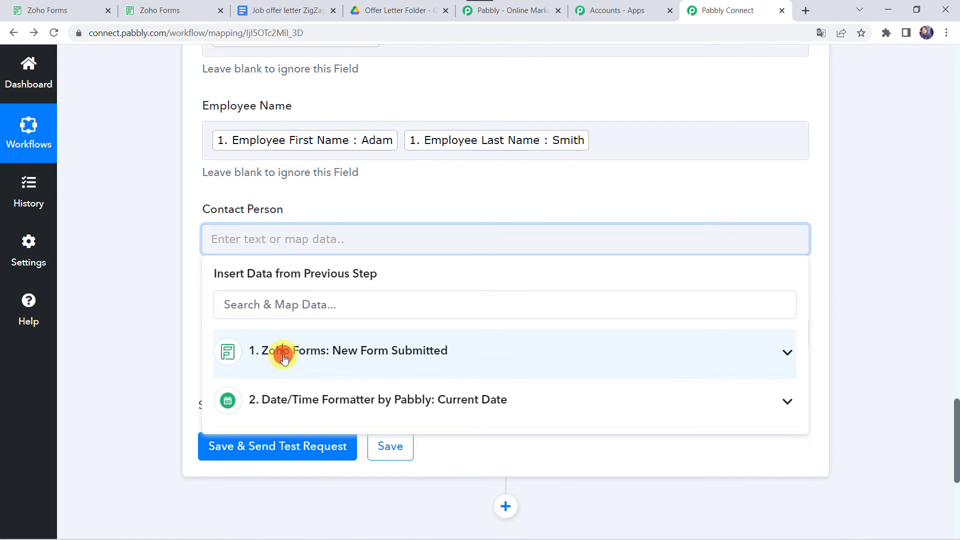
pyautogui.click(284, 359)
pyautogui.scroll(-2, 350, 430)
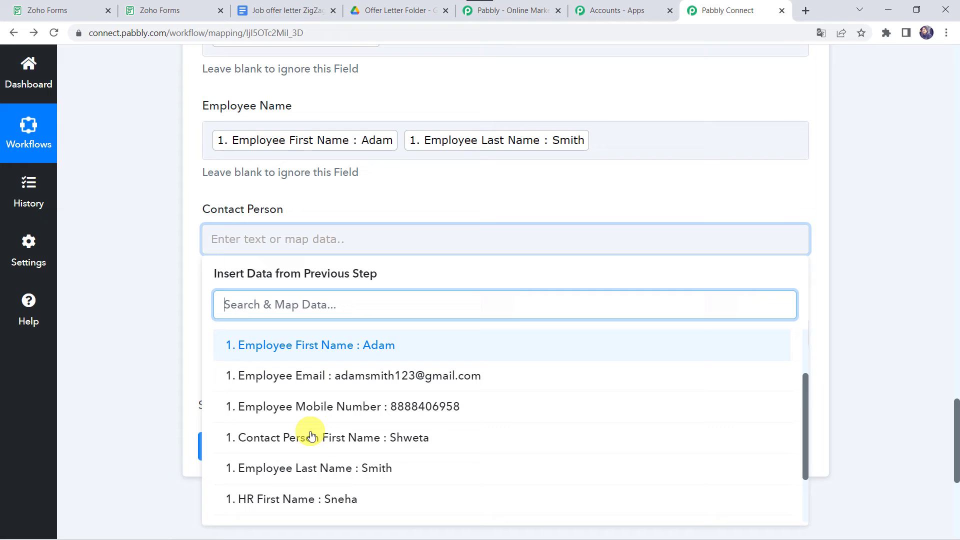
pyautogui.click(355, 438)
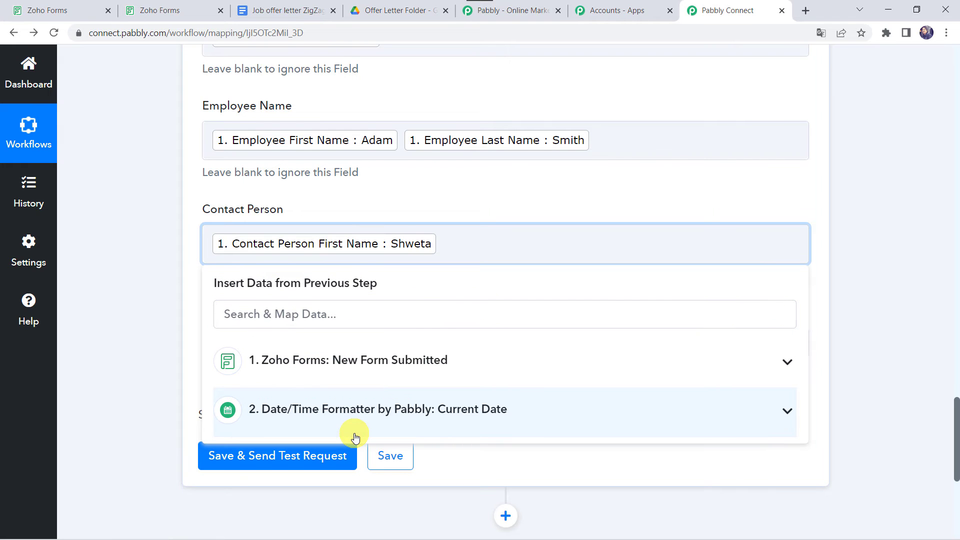
pyautogui.click(381, 353)
pyautogui.scroll(-4, 339, 456)
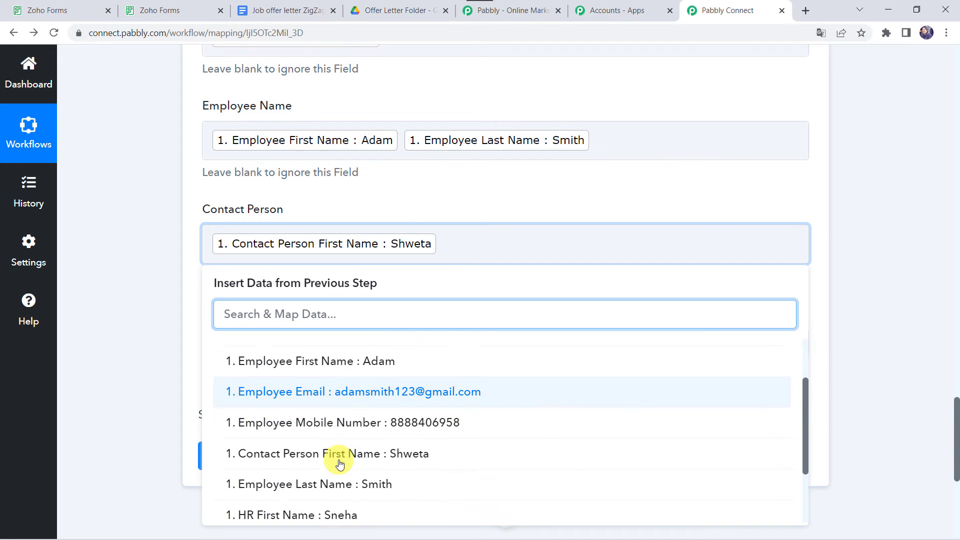
pyautogui.click(336, 509)
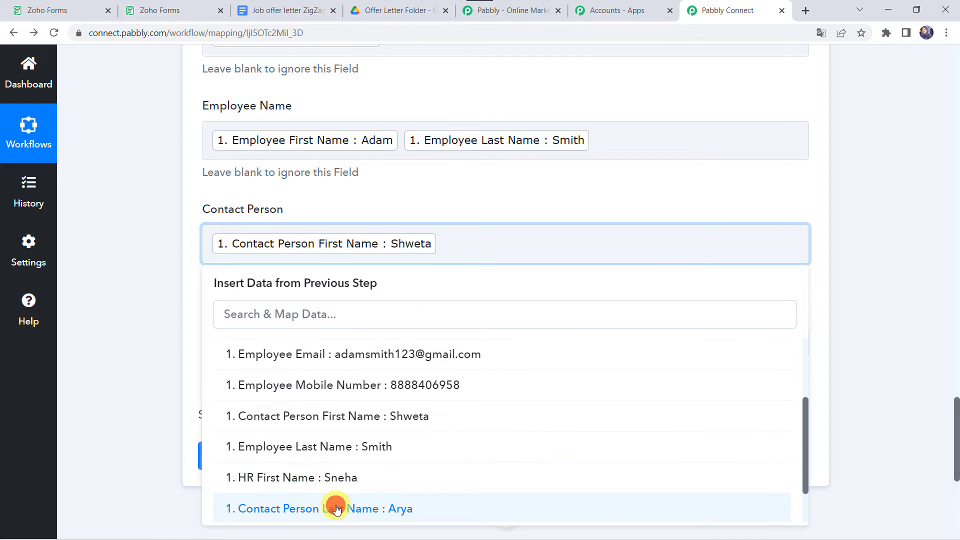
pyautogui.click(195, 335)
pyautogui.scroll(-2, 195, 335)
# - Fill Hr Name with HR First Name and HR Last Name
pyautogui.click(247, 238)
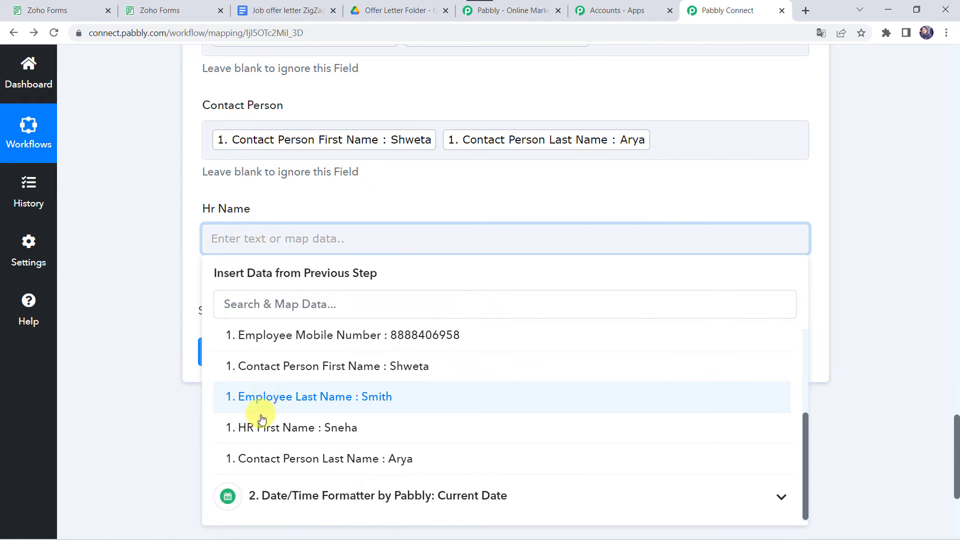
pyautogui.click(279, 428)
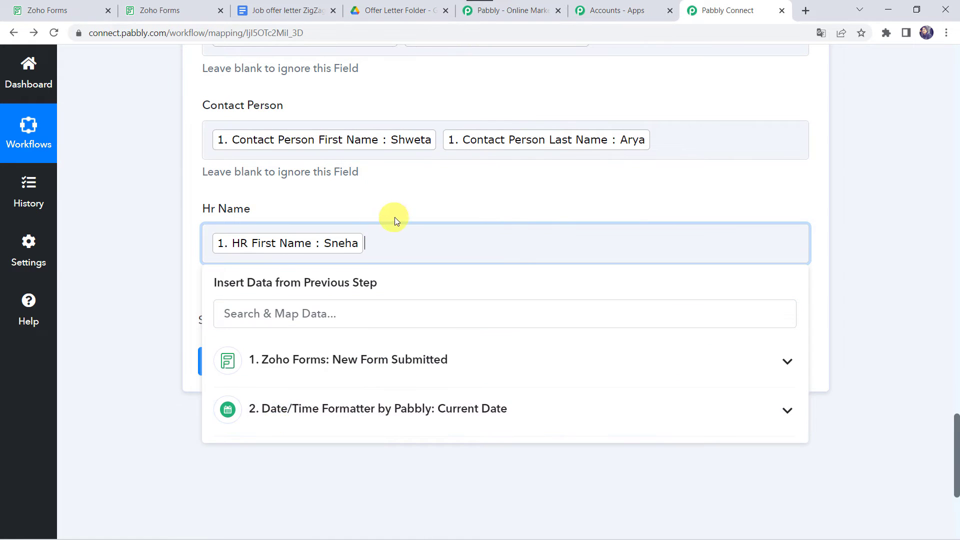
pyautogui.click(281, 370)
pyautogui.scroll(-5, 250, 432)
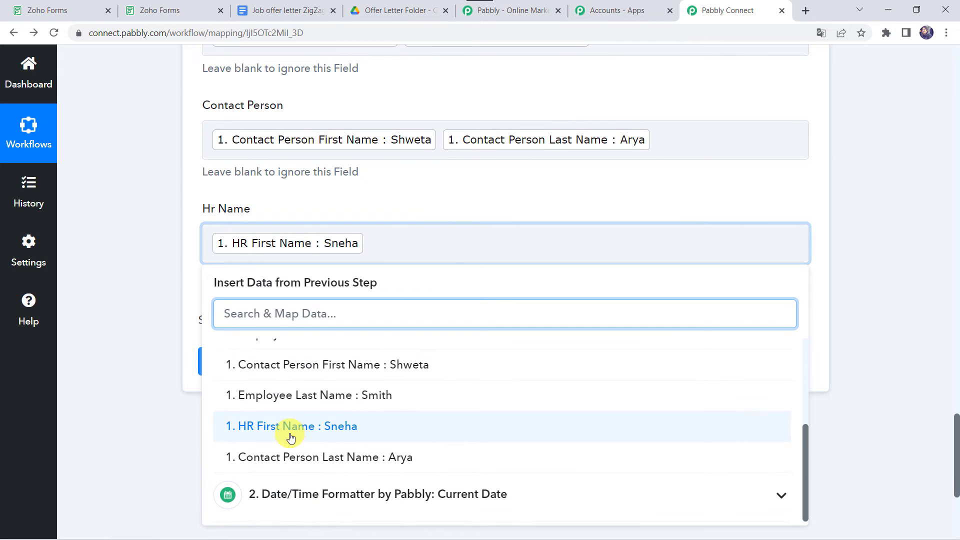
pyautogui.scroll(3, 289, 433)
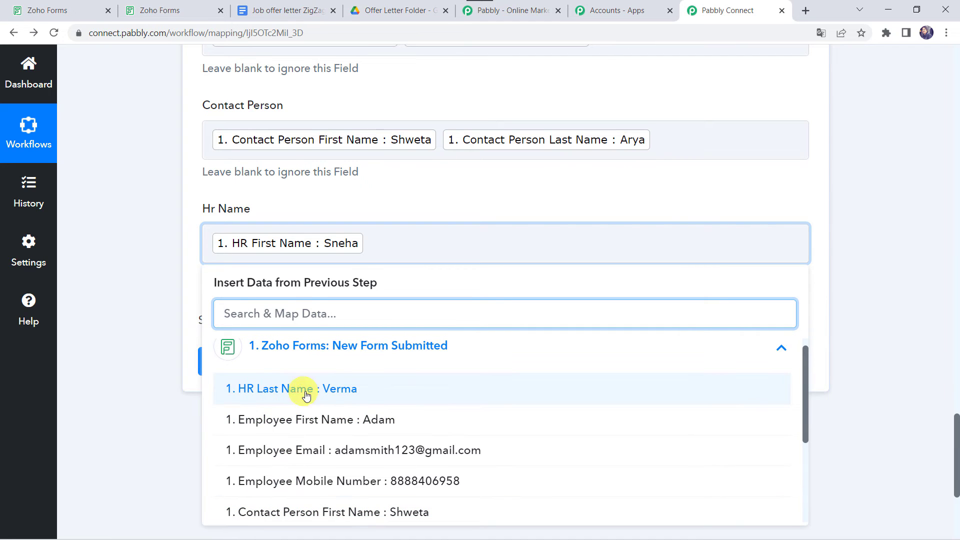
pyautogui.click(335, 395)
pyautogui.click(163, 265)
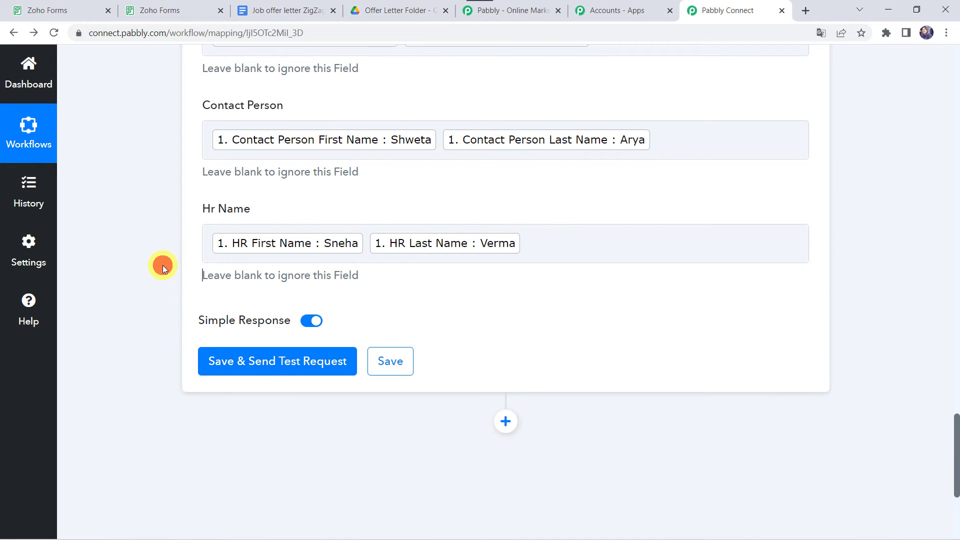
pyautogui.scroll(2, 163, 265)
pyautogui.scroll(-5, 163, 265)
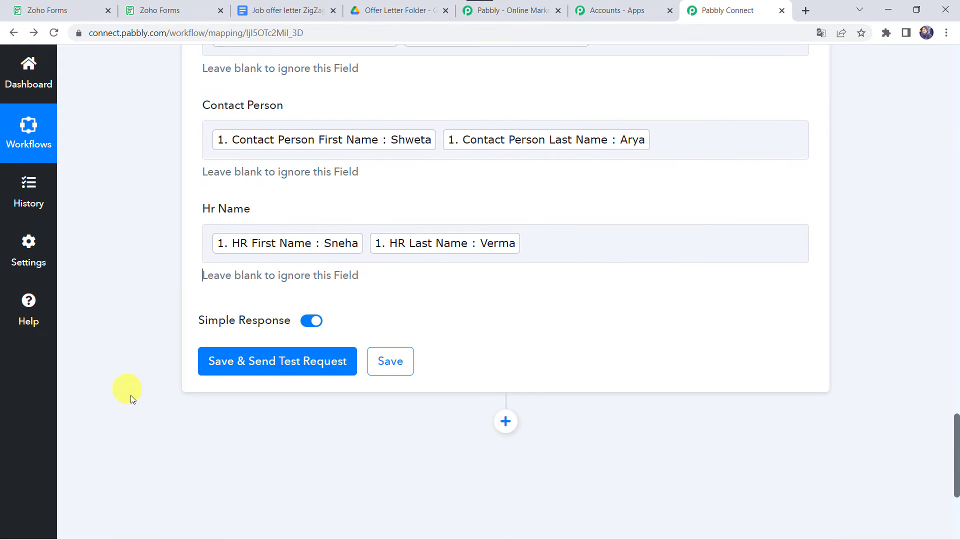
# - Save and test the Google Docs step so it returns a response
pyautogui.click(260, 366)
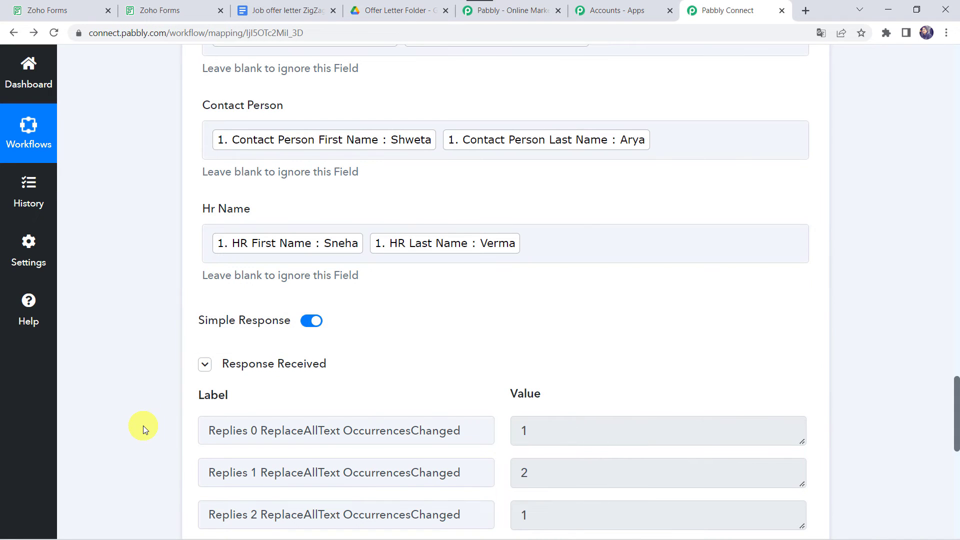
pyautogui.scroll(-4, 143, 425)
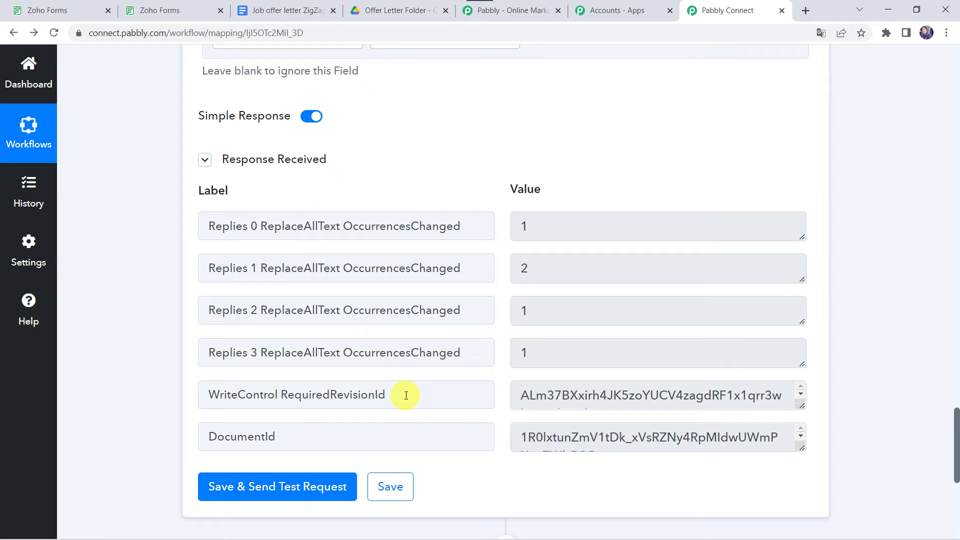
pyautogui.scroll(-1, 406, 396)
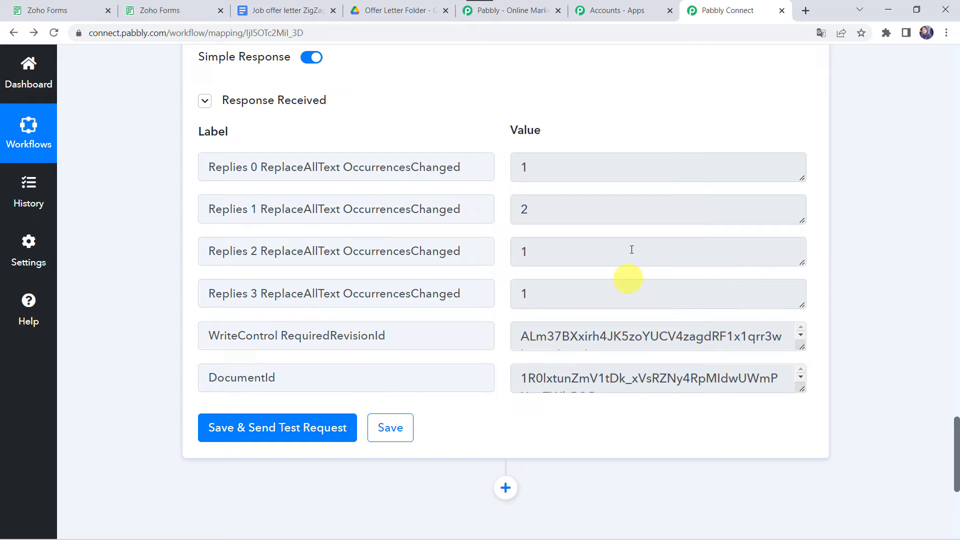
pyautogui.click(398, 8)
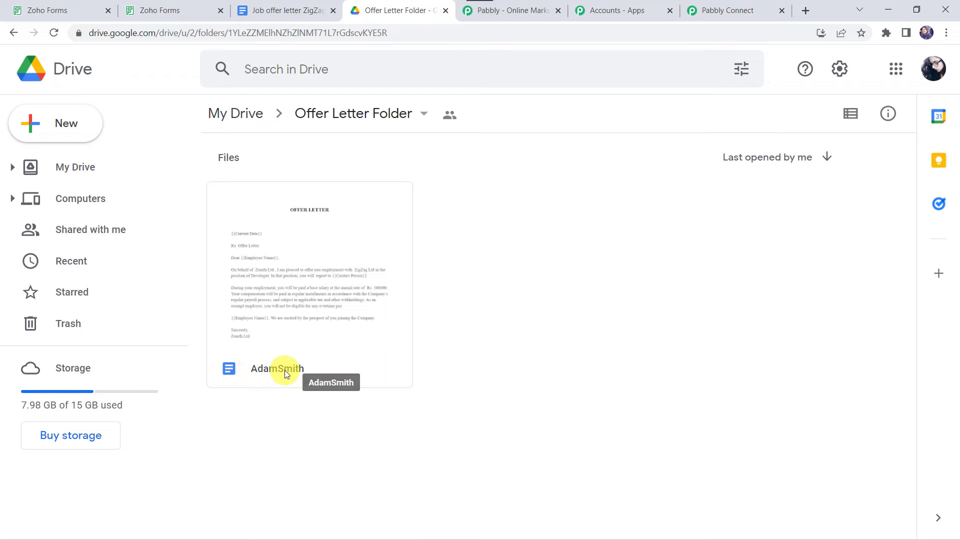
pyautogui.click(315, 270)
pyautogui.doubleClick(315, 271)
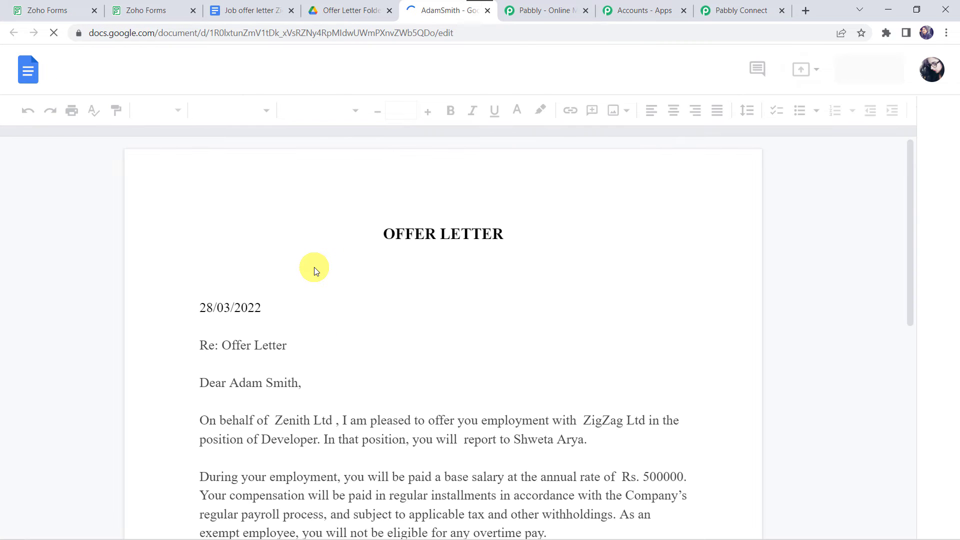
# - Compare the generated letter against the template to confirm the date and names replaced every placeholder
pyautogui.click(248, 6)
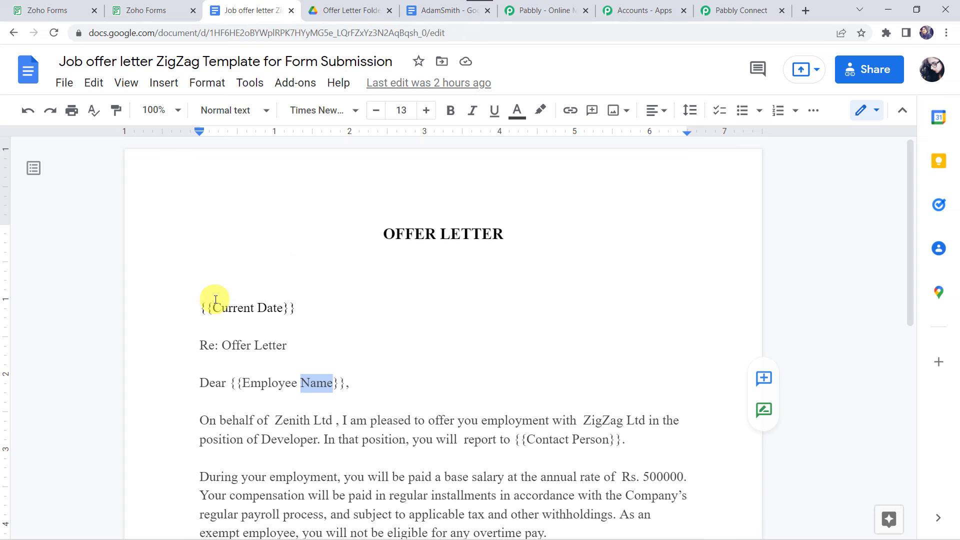
pyautogui.click(435, 6)
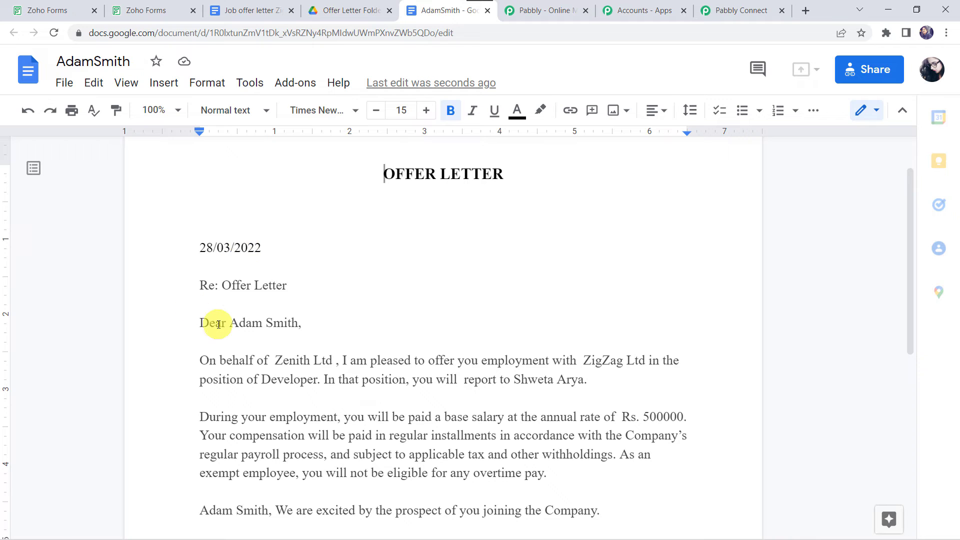
pyautogui.click(247, 5)
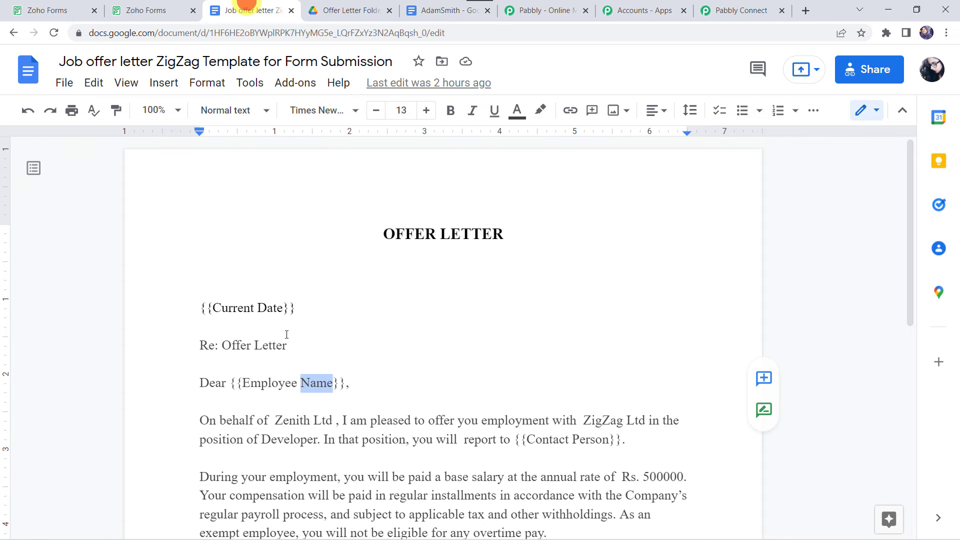
pyautogui.click(424, 11)
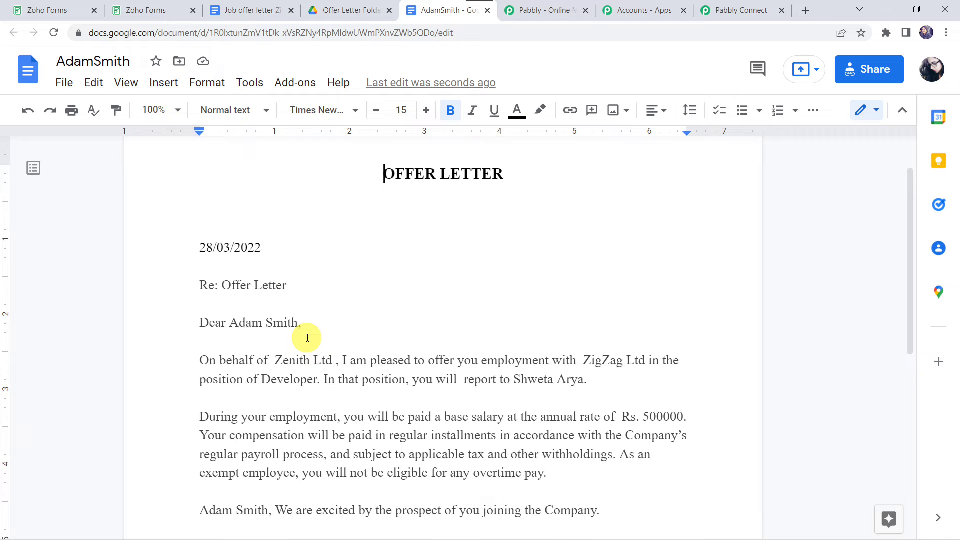
pyautogui.scroll(-3, 307, 338)
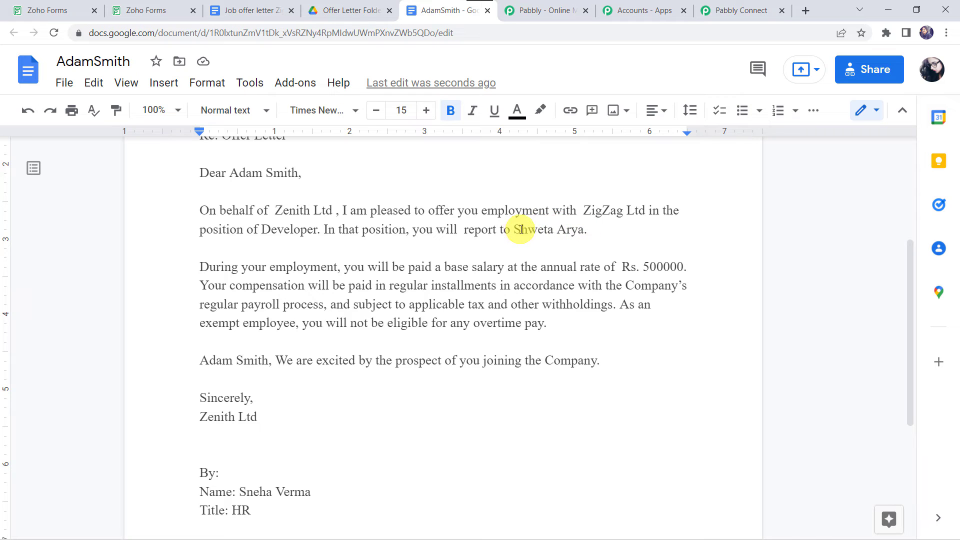
pyautogui.click(252, 10)
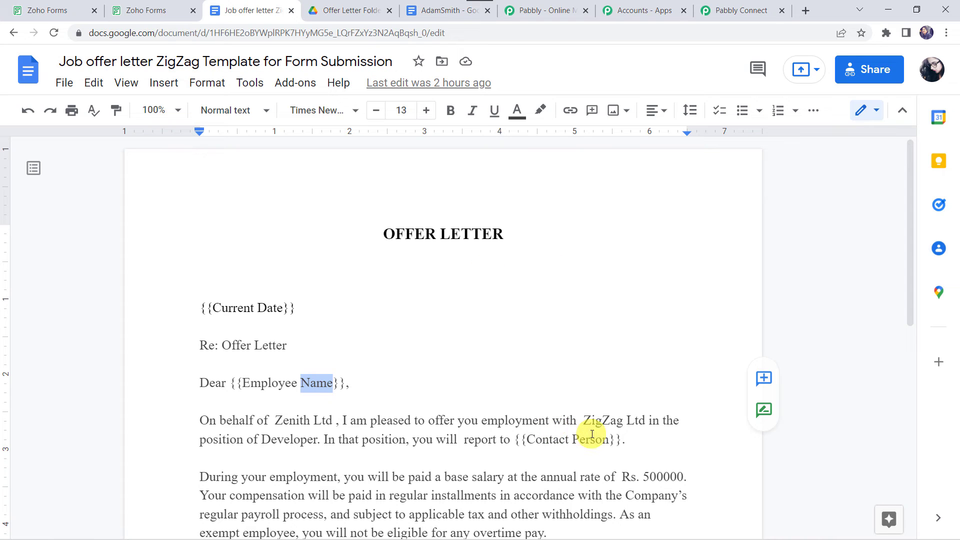
pyautogui.scroll(-5, 592, 434)
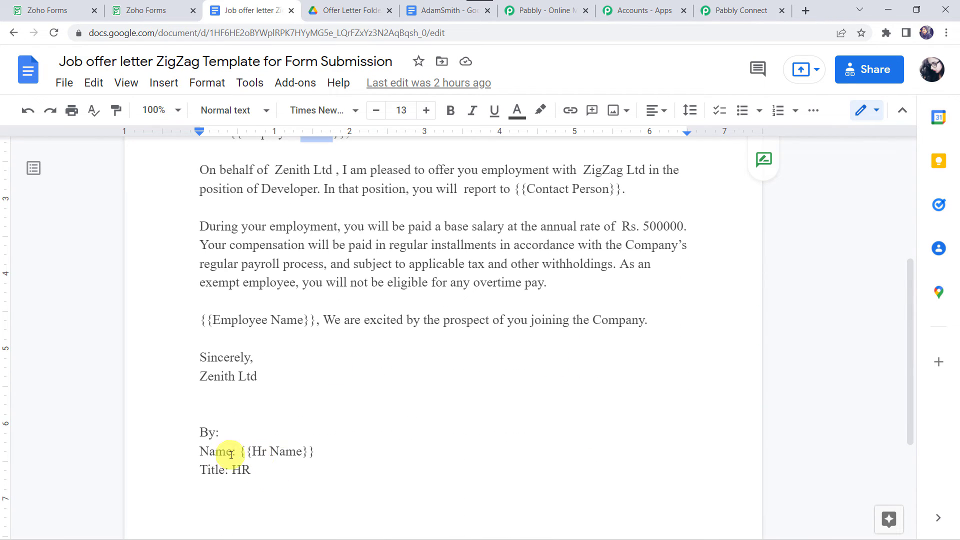
pyautogui.click(436, 9)
pyautogui.scroll(-2, 300, 369)
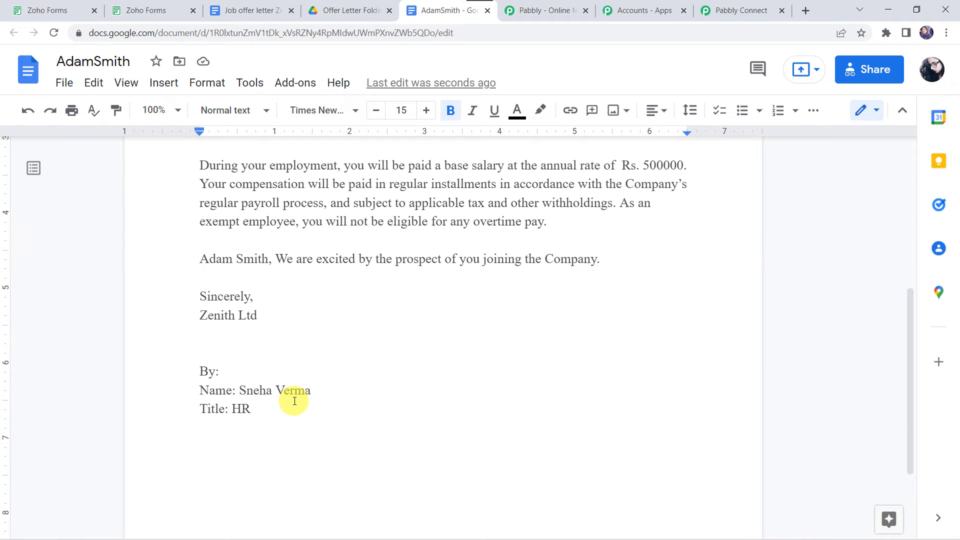
pyautogui.click(245, 9)
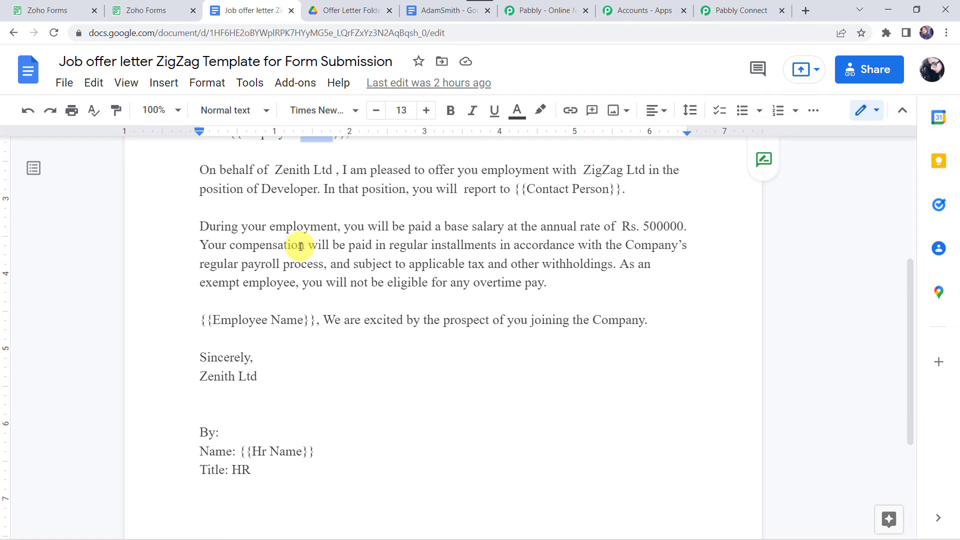
pyautogui.scroll(3, 301, 246)
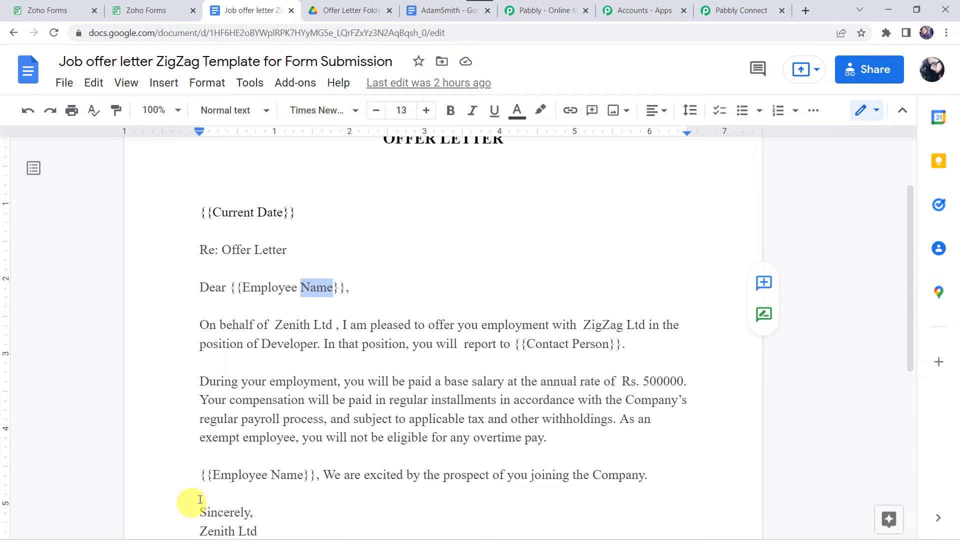
pyautogui.scroll(-2, 259, 471)
pyautogui.scroll(-1, 259, 470)
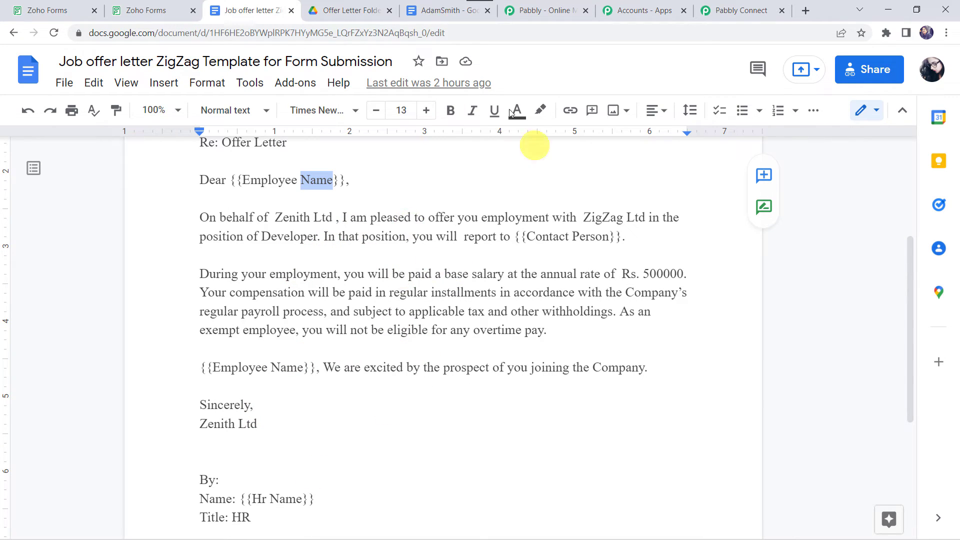
pyautogui.click(440, 17)
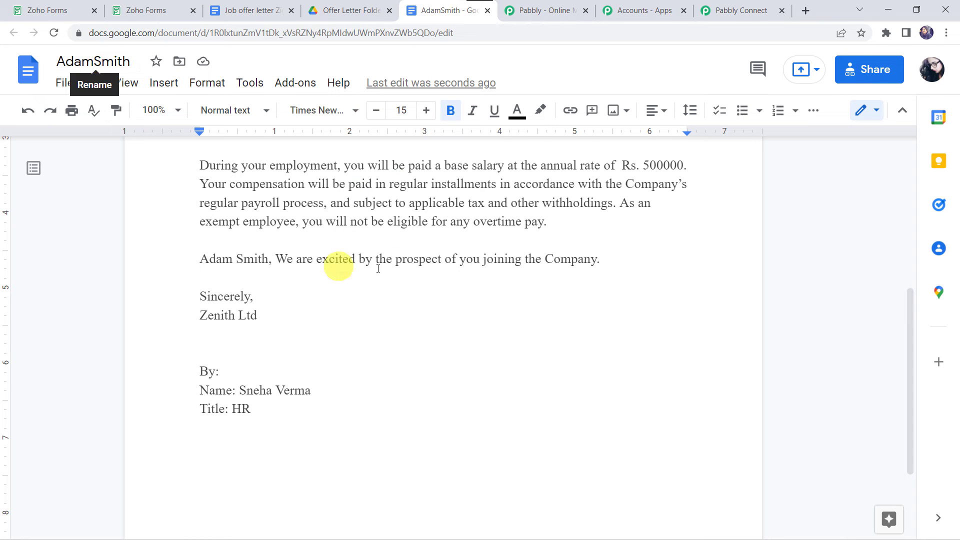
pyautogui.scroll(2, 370, 319)
pyautogui.scroll(2, 372, 321)
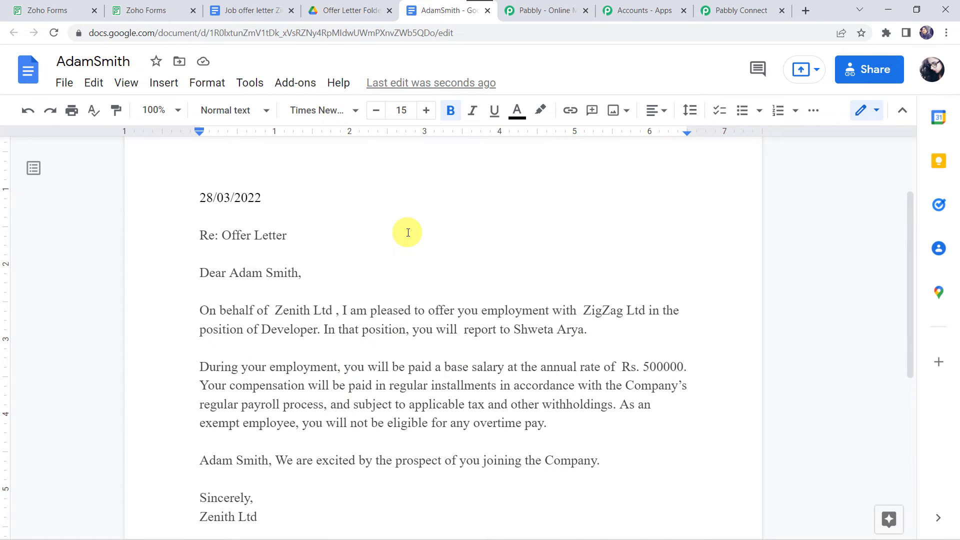
pyautogui.click(727, 5)
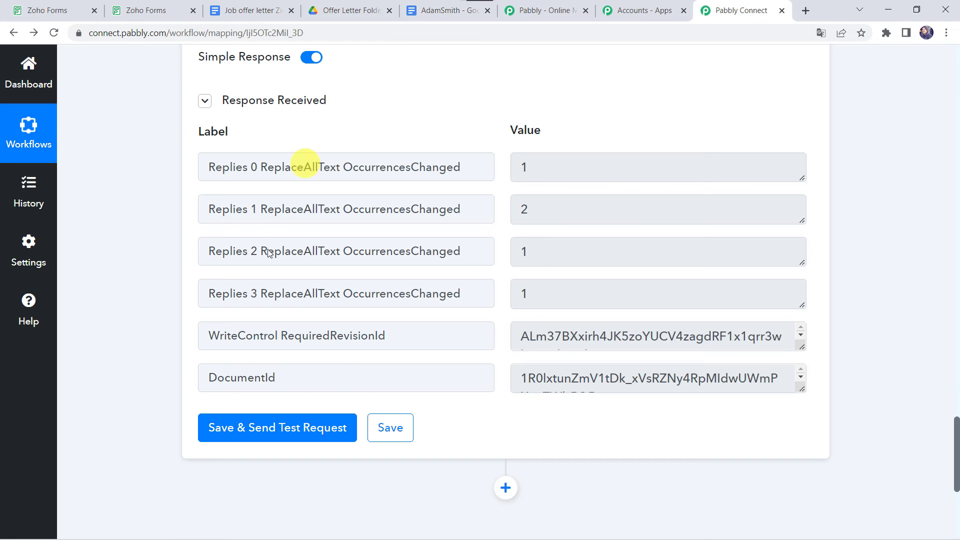
# - Add a Google Drive action step with the Share a File With Anyone event and bring up its connection panel
pyautogui.scroll(-5, 174, 315)
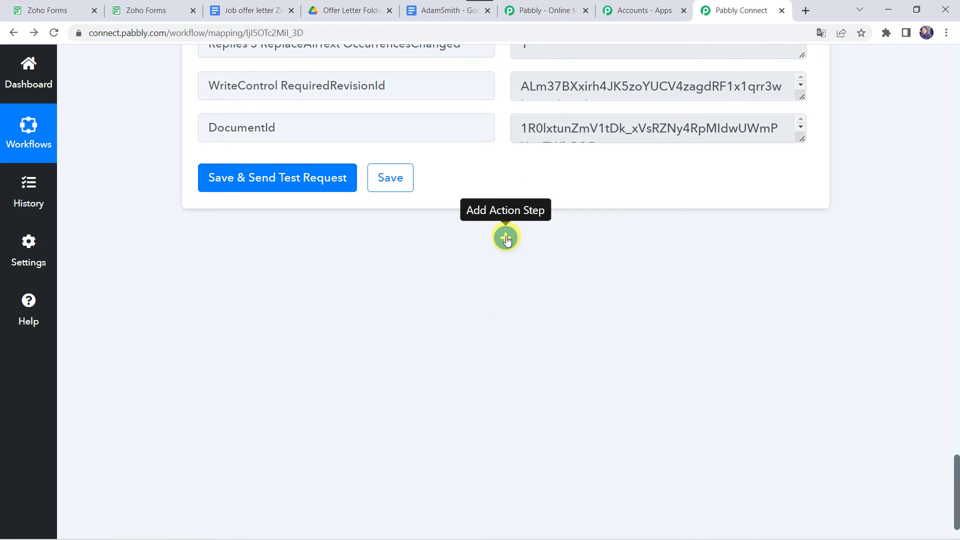
pyautogui.click(507, 238)
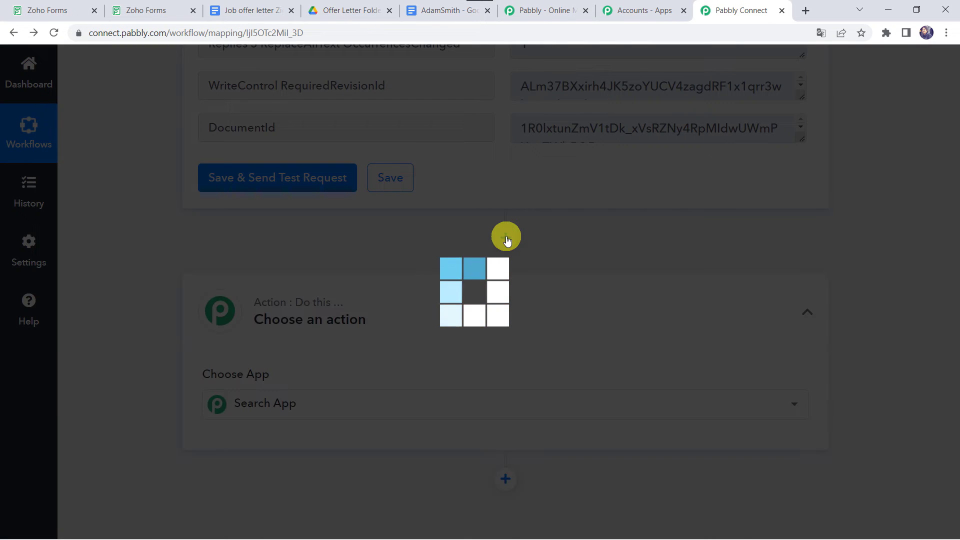
pyautogui.write('driv')
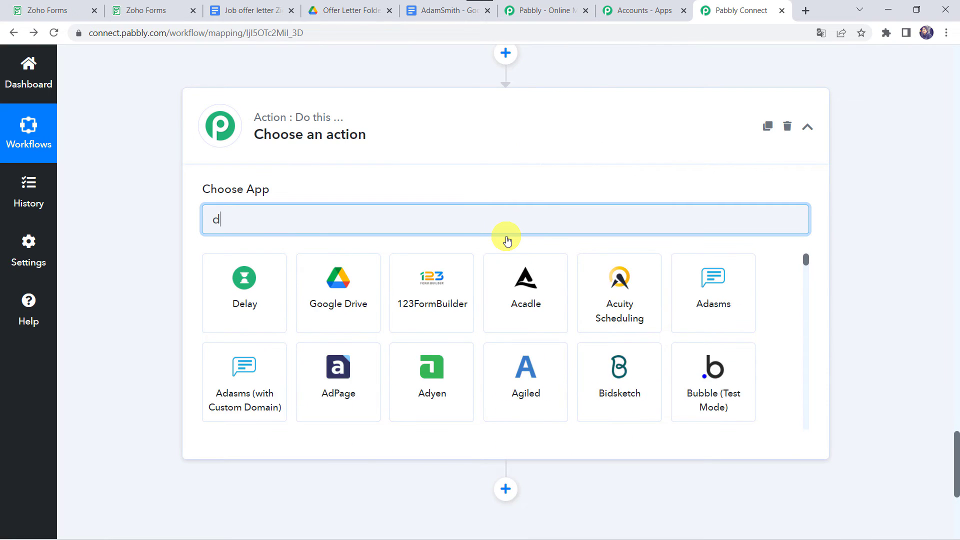
pyautogui.write('e')
pyautogui.click(267, 307)
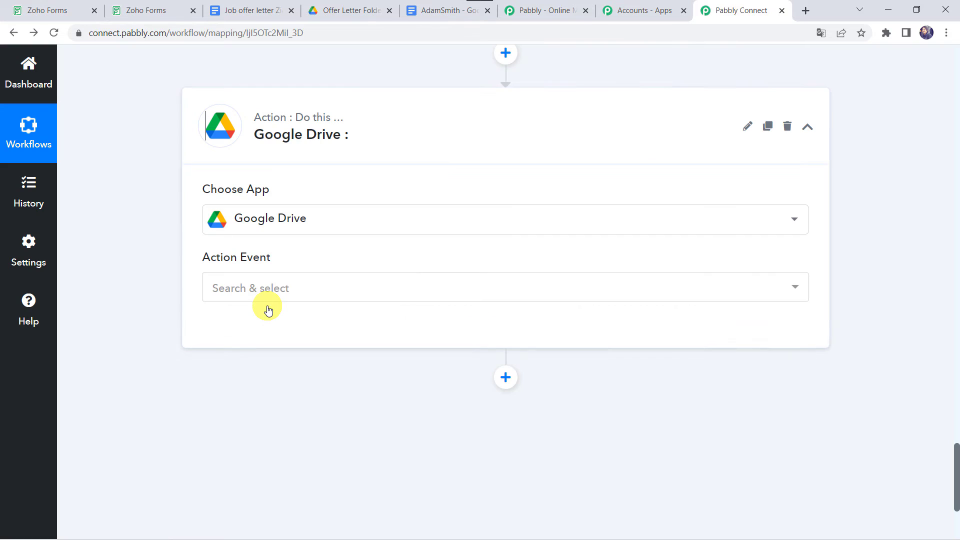
pyautogui.click(274, 295)
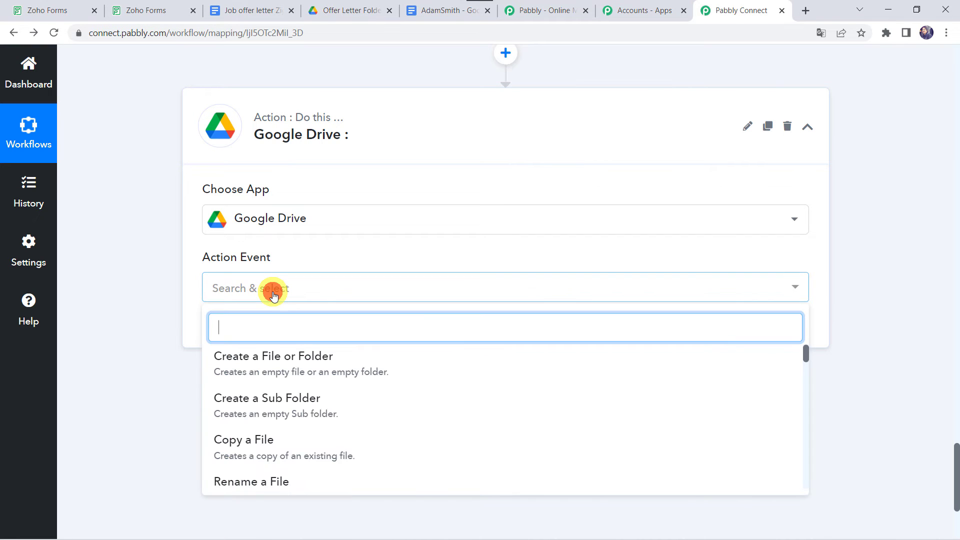
pyautogui.scroll(-5, 293, 400)
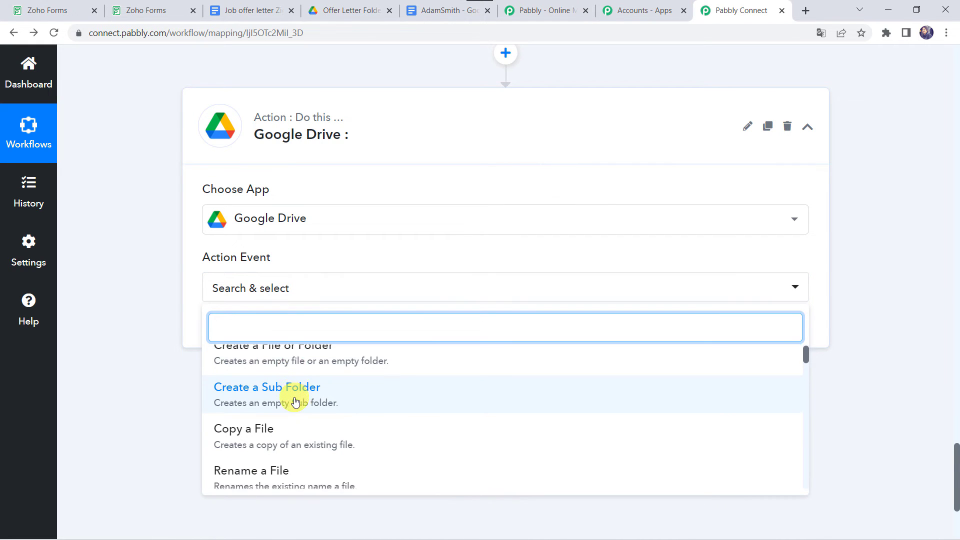
pyautogui.scroll(-3, 295, 400)
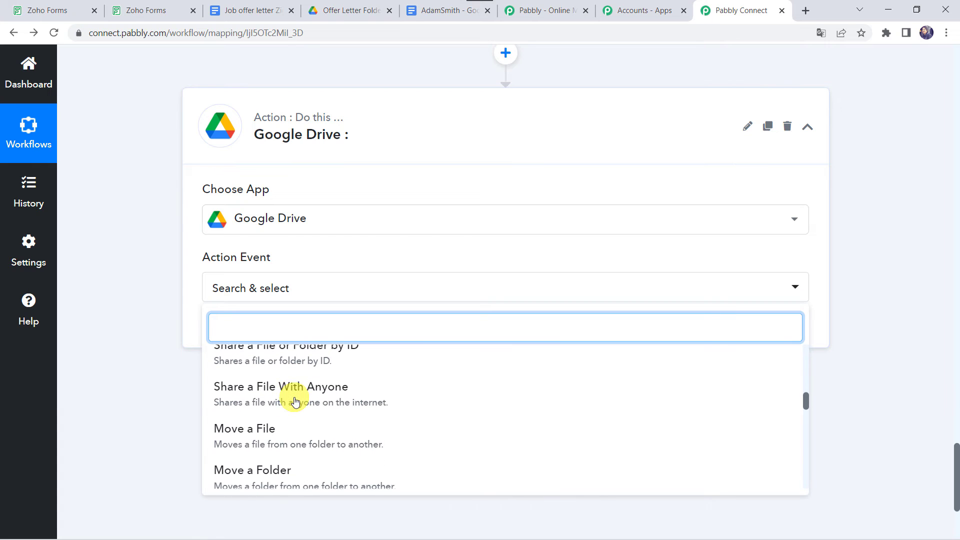
pyautogui.click(316, 394)
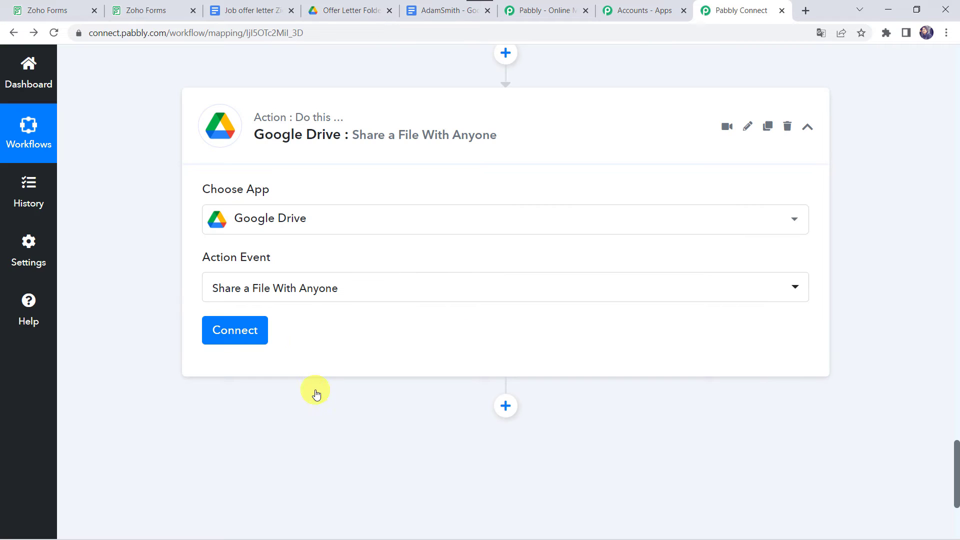
pyautogui.click(244, 342)
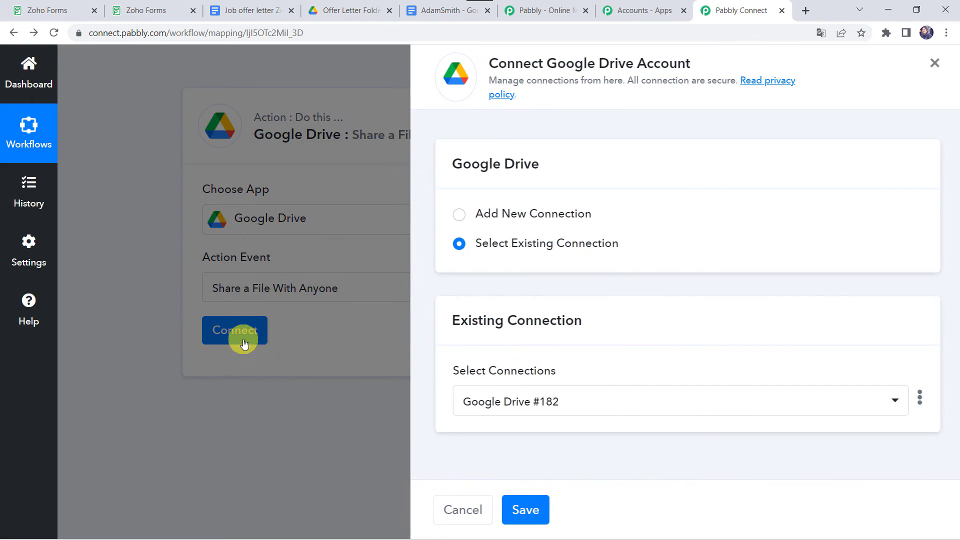
# - Create the new Google Drive #183 connection by signing in with the Google account and approving access
pyautogui.click(512, 214)
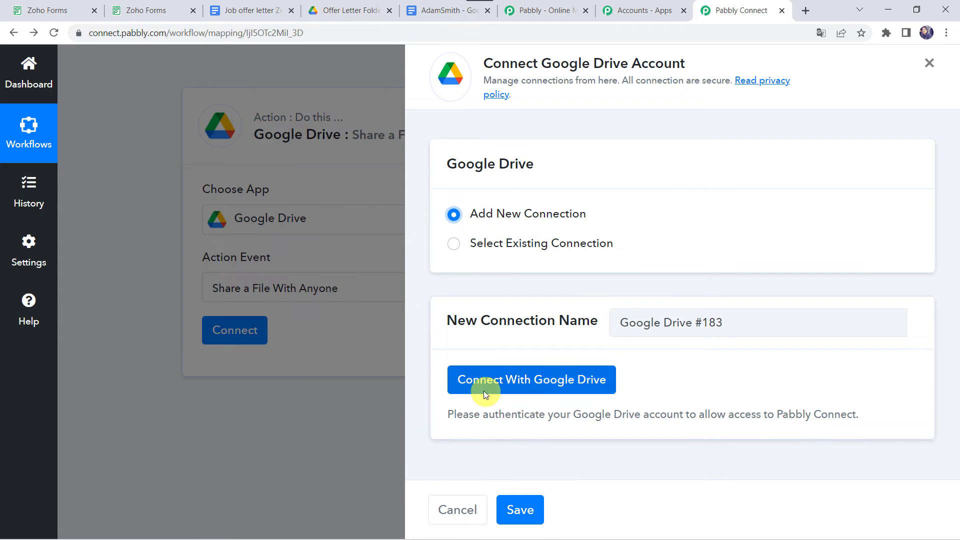
pyautogui.click(569, 385)
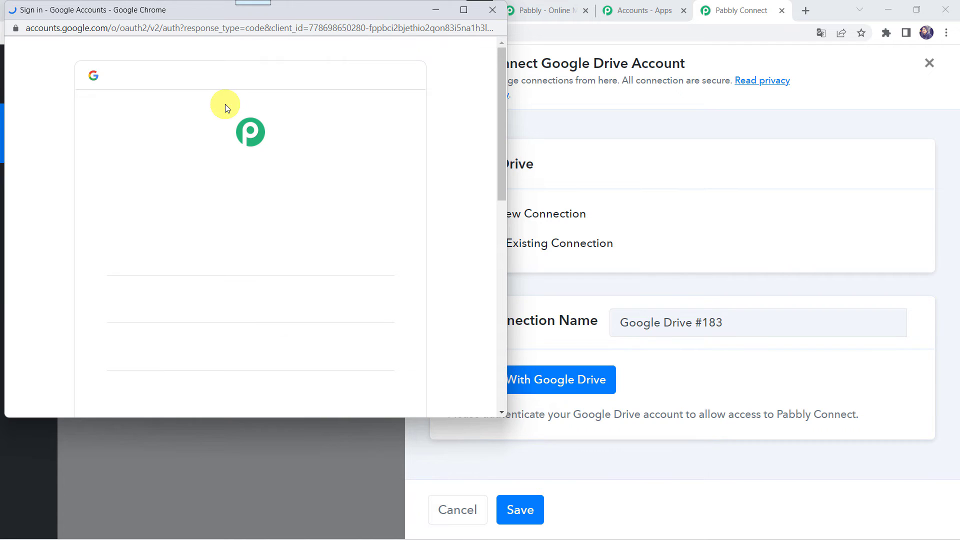
pyautogui.click(188, 350)
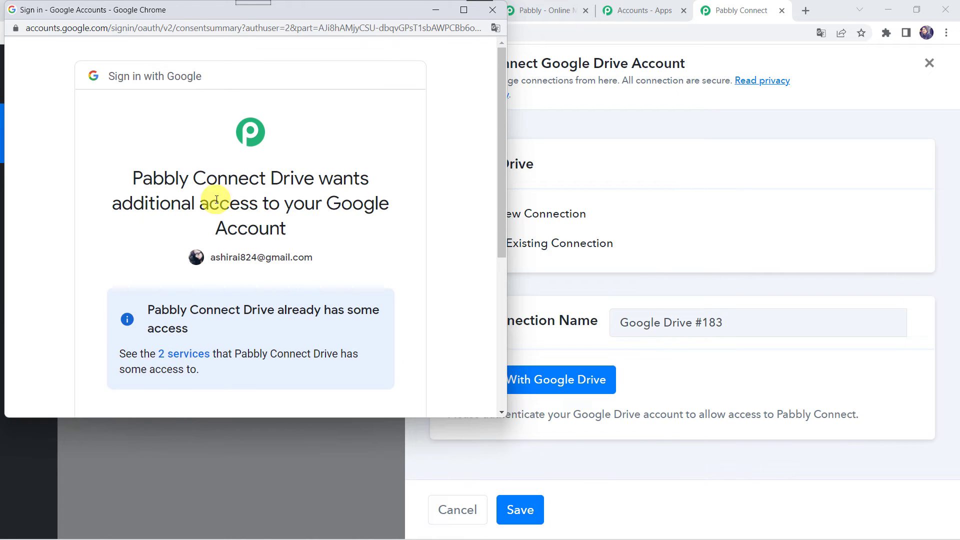
pyautogui.scroll(-4, 370, 187)
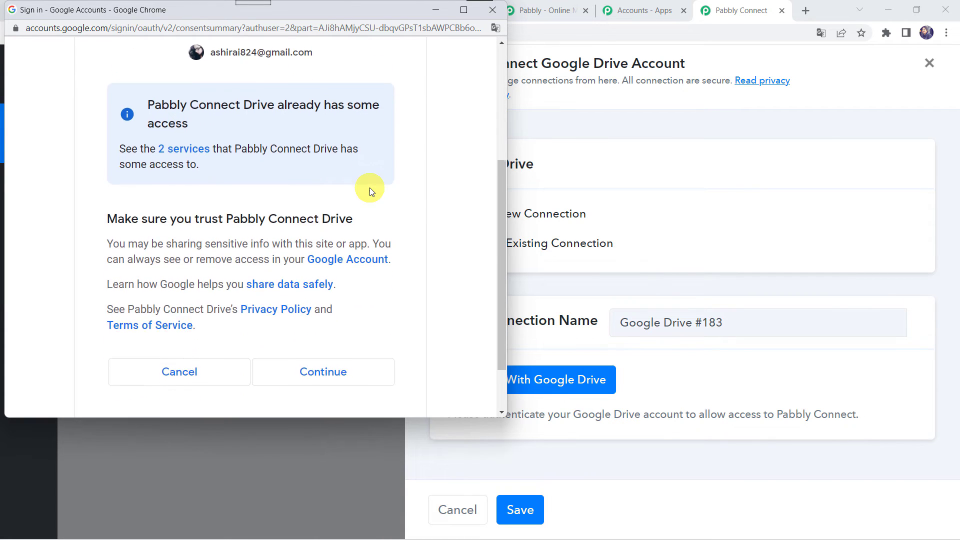
pyautogui.click(321, 380)
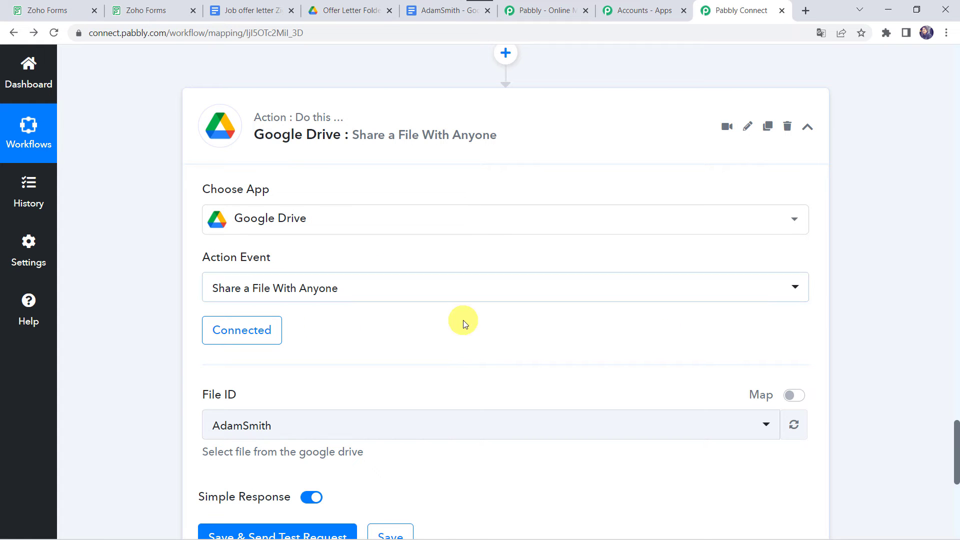
pyautogui.scroll(-2, 350, 325)
# - Rerun the Google Docs test, then replace File ID with step 3's DocumentId using Map
pyautogui.scroll(9, 258, 328)
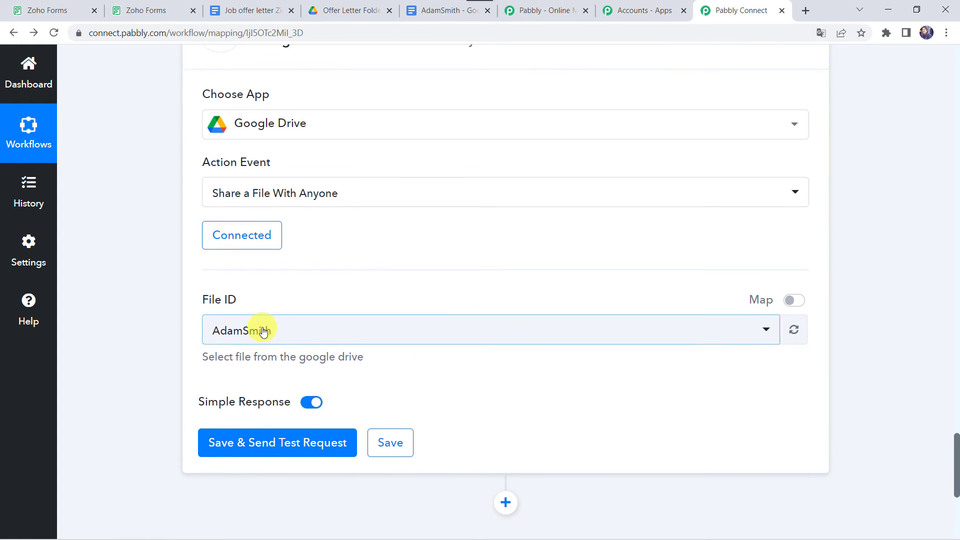
pyautogui.click(264, 331)
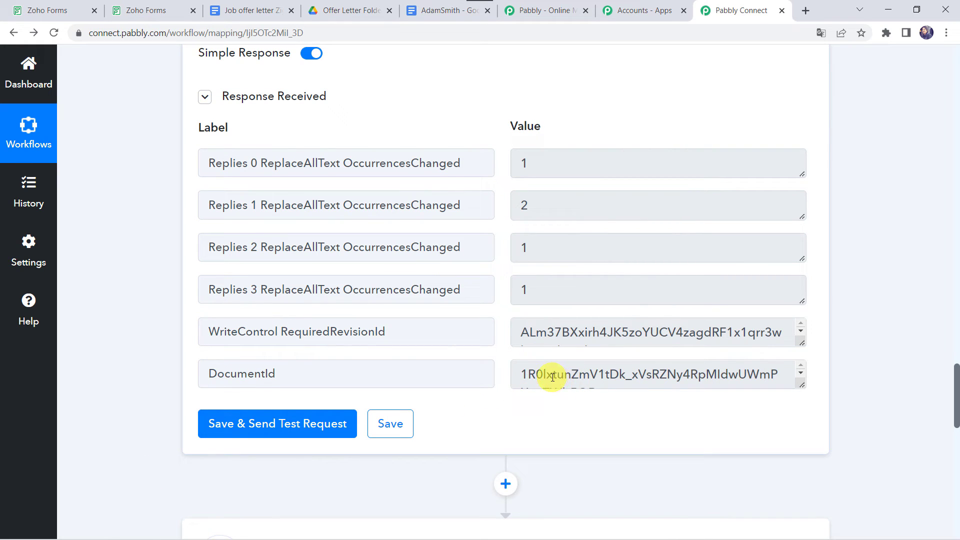
pyautogui.scroll(-9, 142, 512)
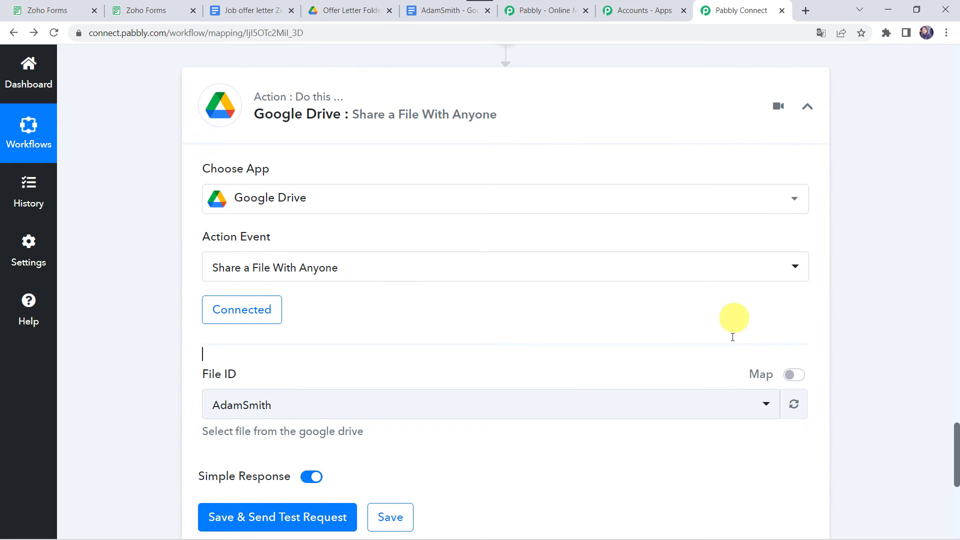
pyautogui.click(794, 374)
pyautogui.click(593, 406)
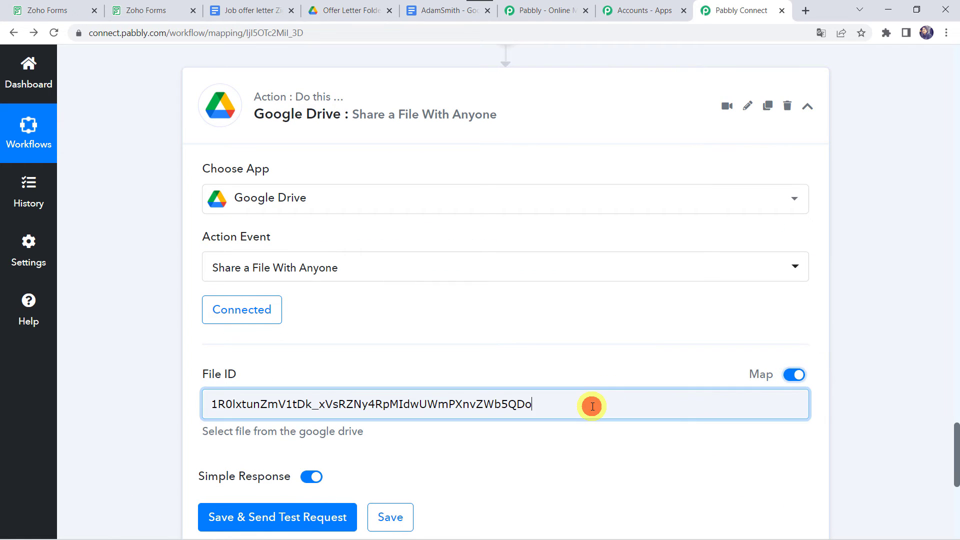
pyautogui.hotkey('ctrl', 'a')
pyautogui.press('BackSpace')
pyautogui.scroll(-4, 593, 406)
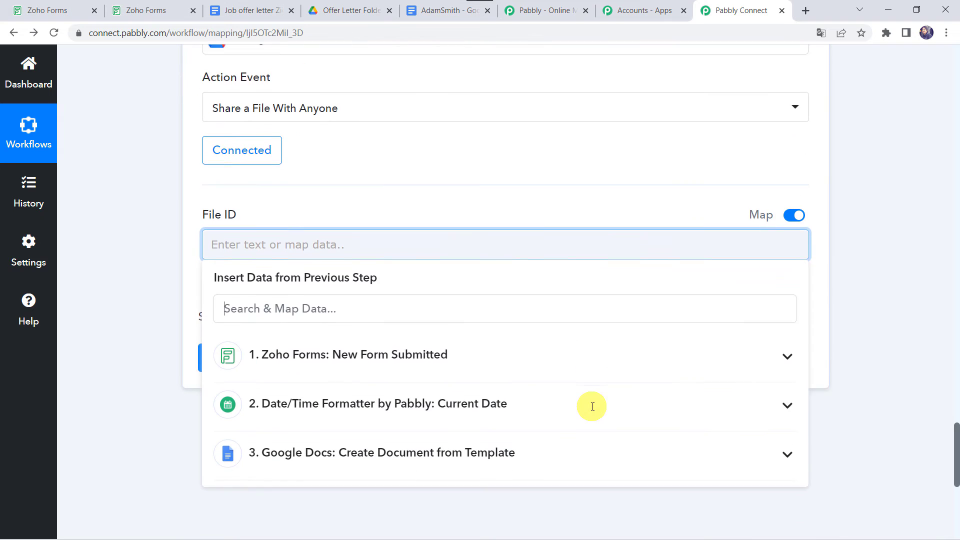
pyautogui.click(334, 404)
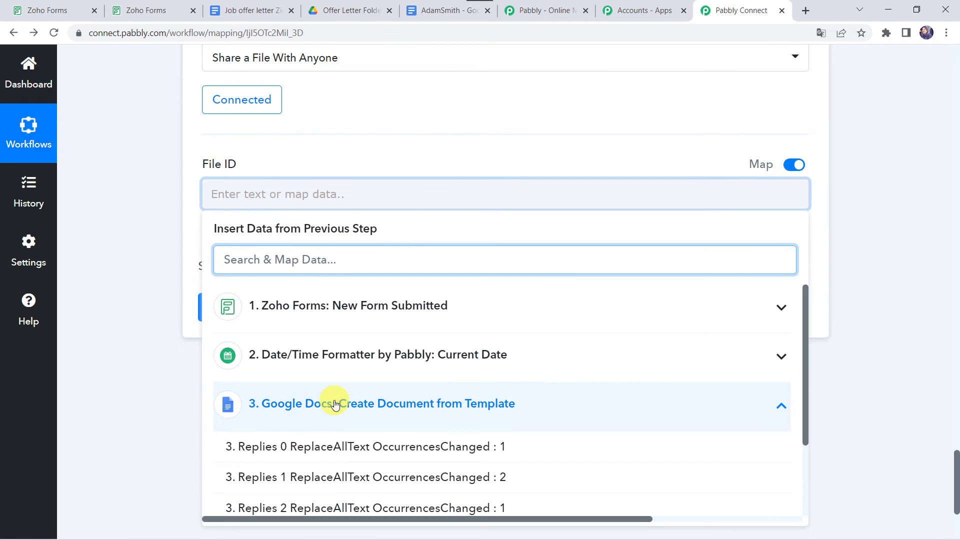
pyautogui.scroll(-2, 311, 458)
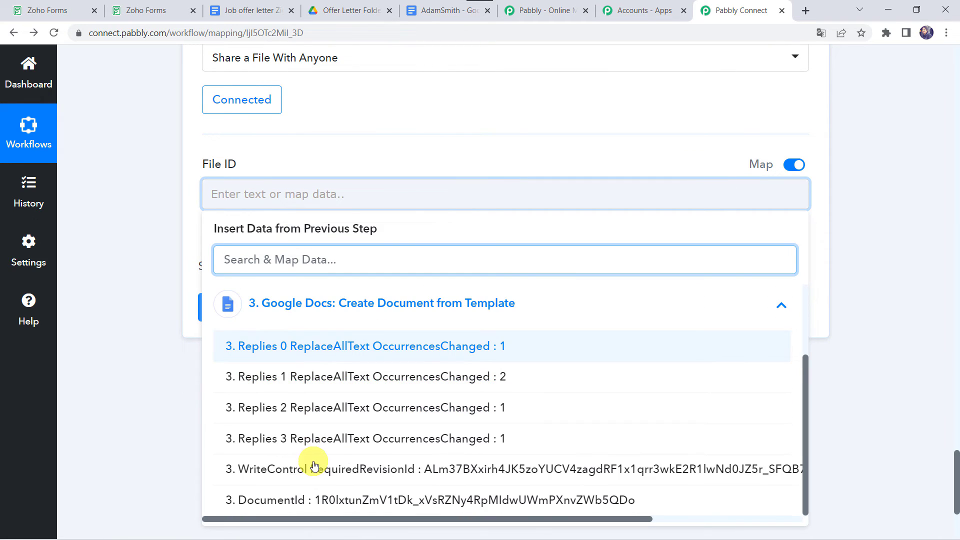
pyautogui.click(310, 499)
pyautogui.click(77, 234)
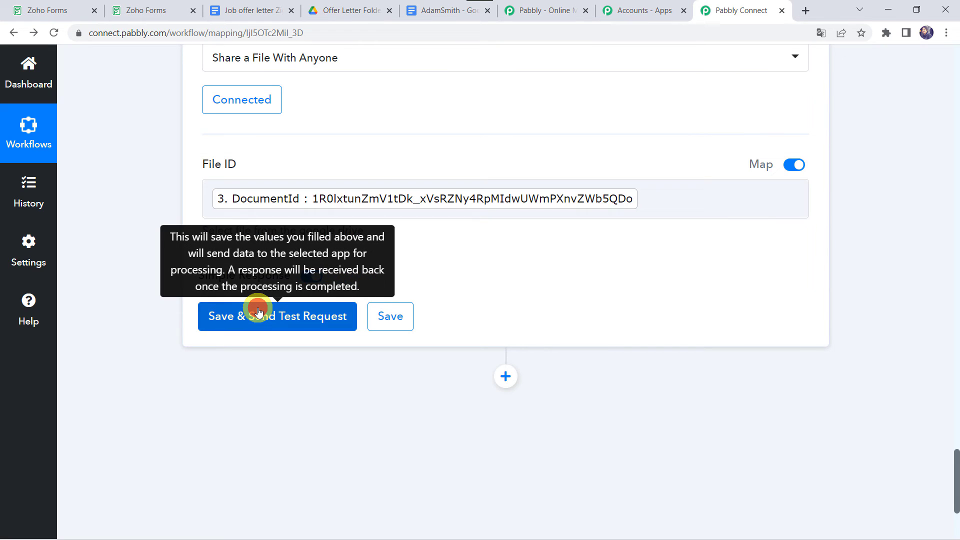
# - Test the share step and read its returned Application/pdf export link
pyautogui.click(258, 312)
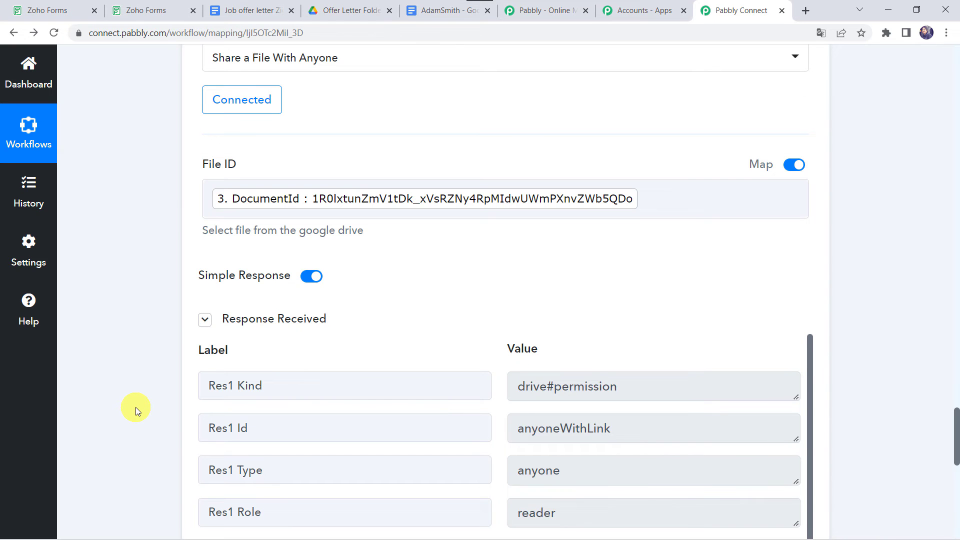
pyautogui.scroll(-3, 136, 408)
pyautogui.scroll(-5, 375, 389)
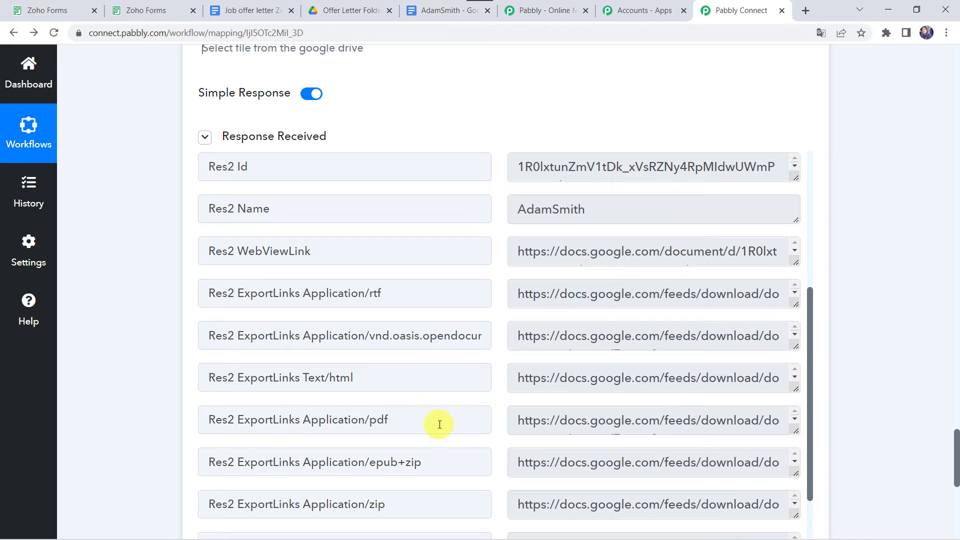
pyautogui.moveTo(793, 433); pyautogui.dragTo(795, 508)
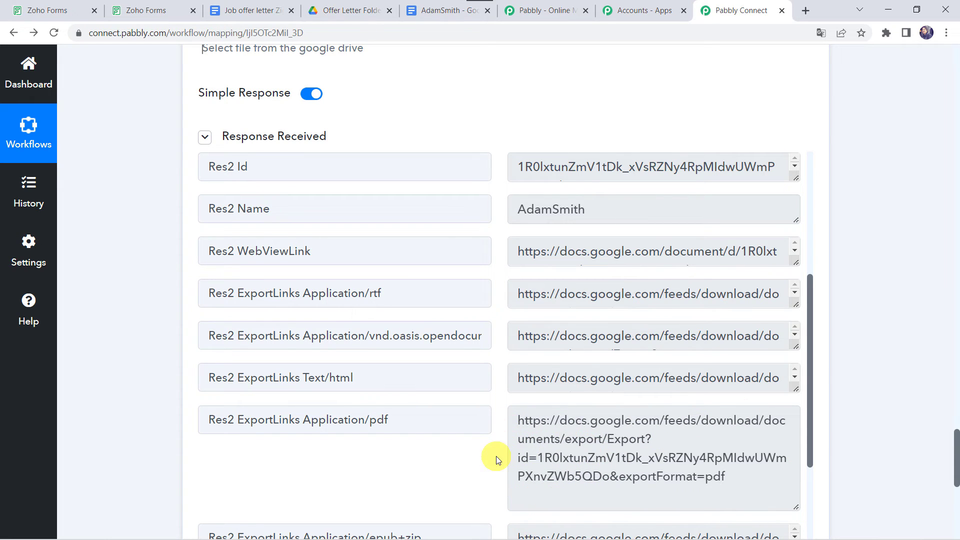
pyautogui.click(356, 9)
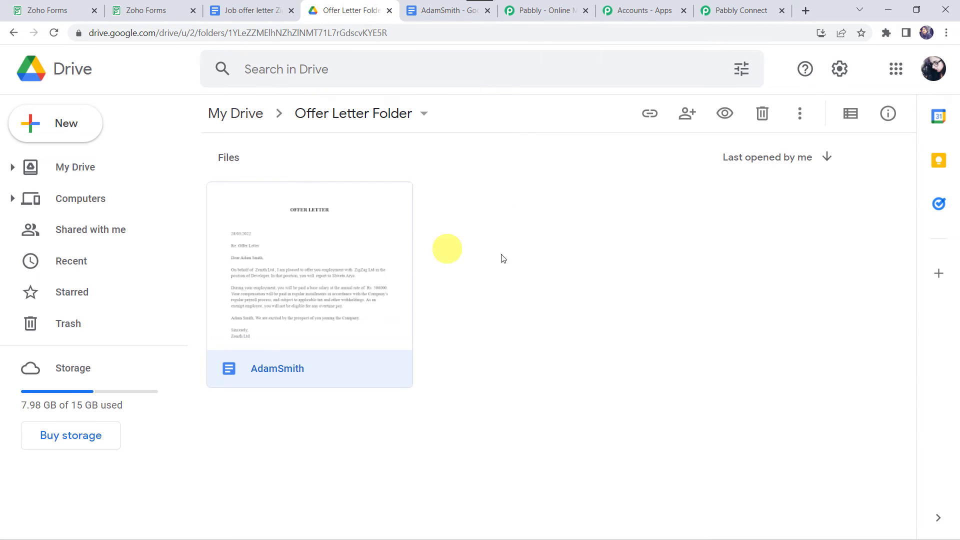
pyautogui.click(749, 4)
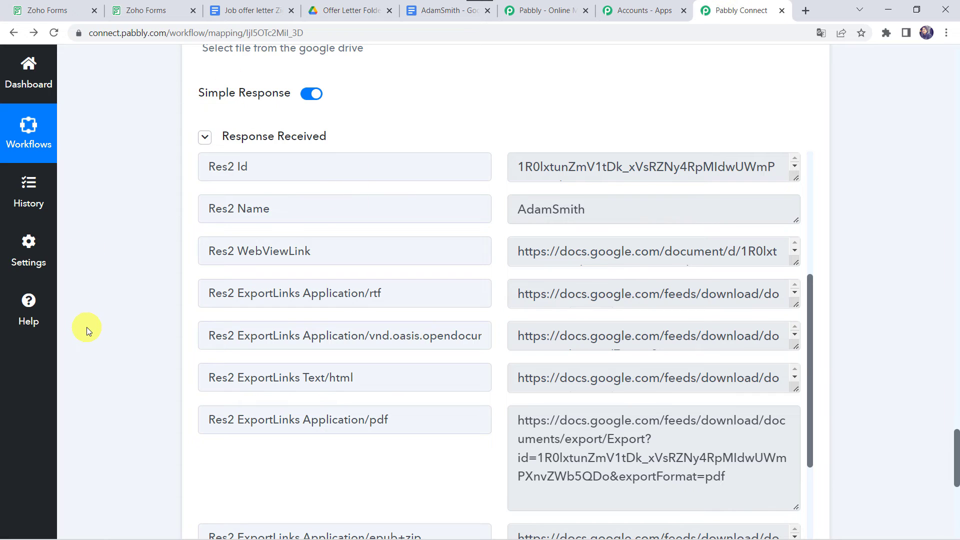
pyautogui.scroll(-5, 86, 327)
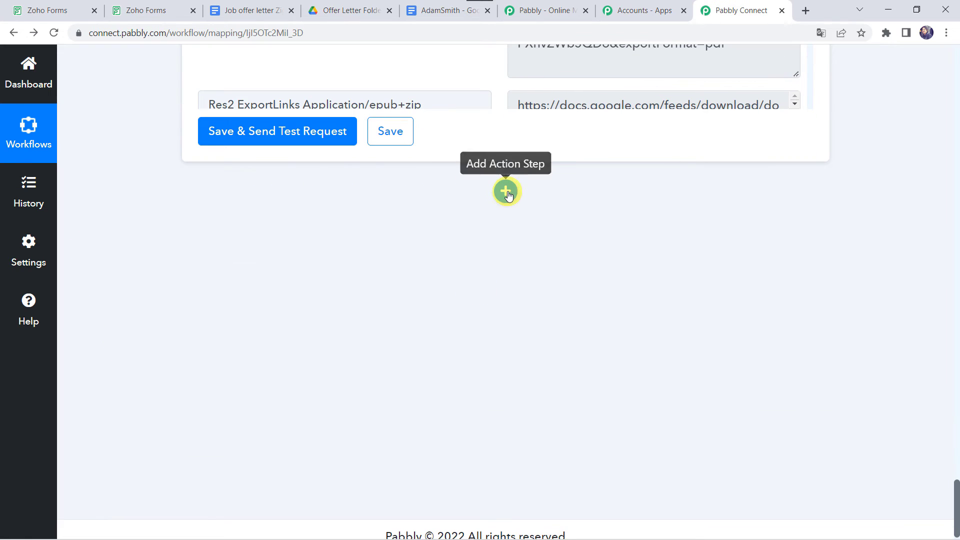
# - Add a Google Drive 'Upload a File' action using the existing Google Drive #183 connection
pyautogui.click(506, 192)
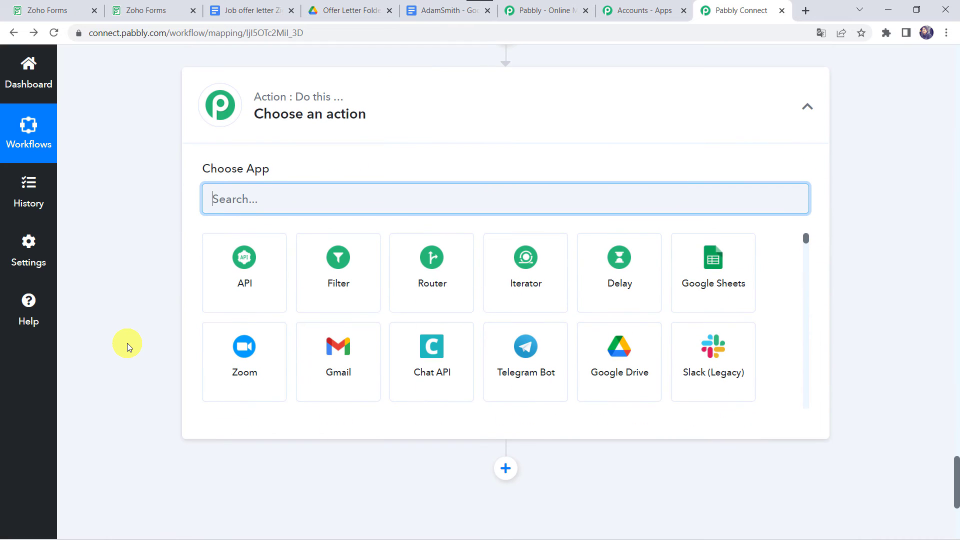
pyautogui.write('drive')
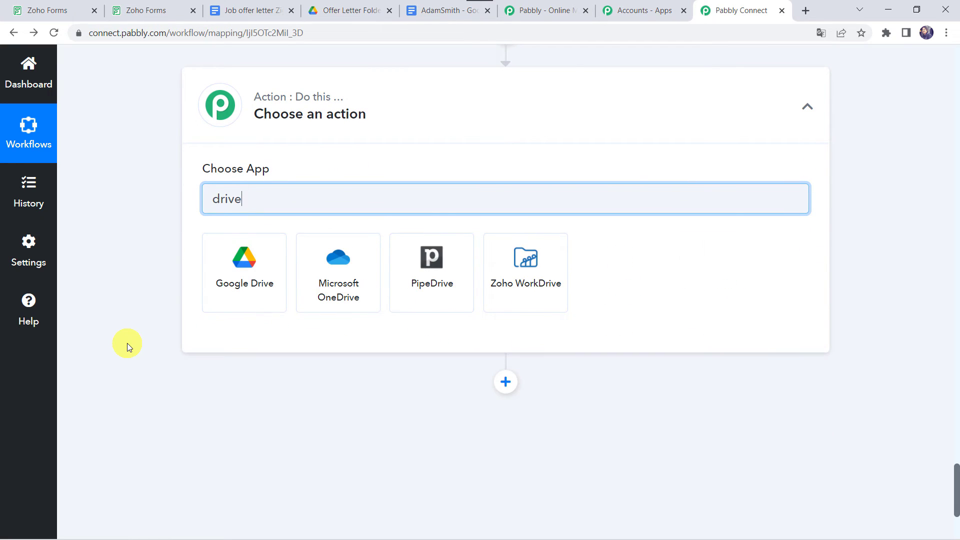
pyautogui.click(249, 273)
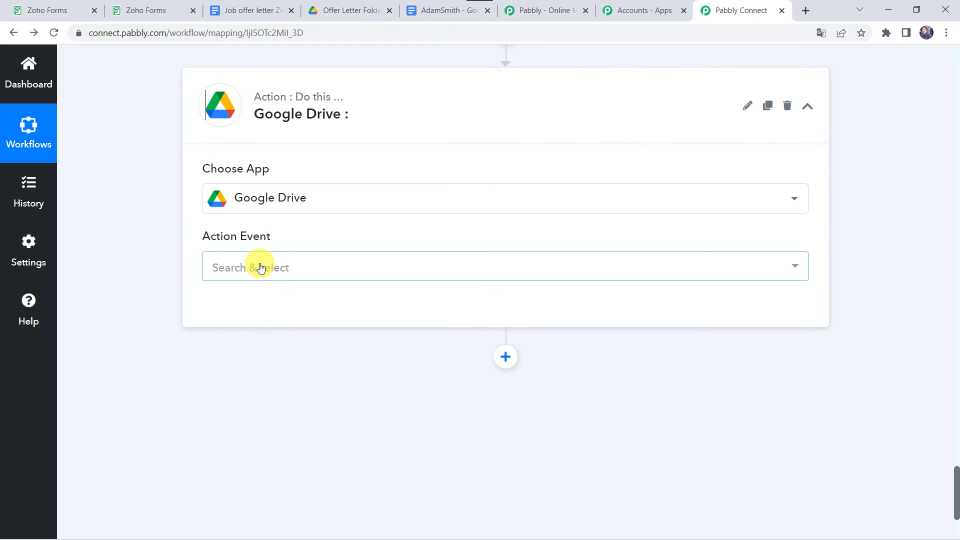
pyautogui.click(260, 269)
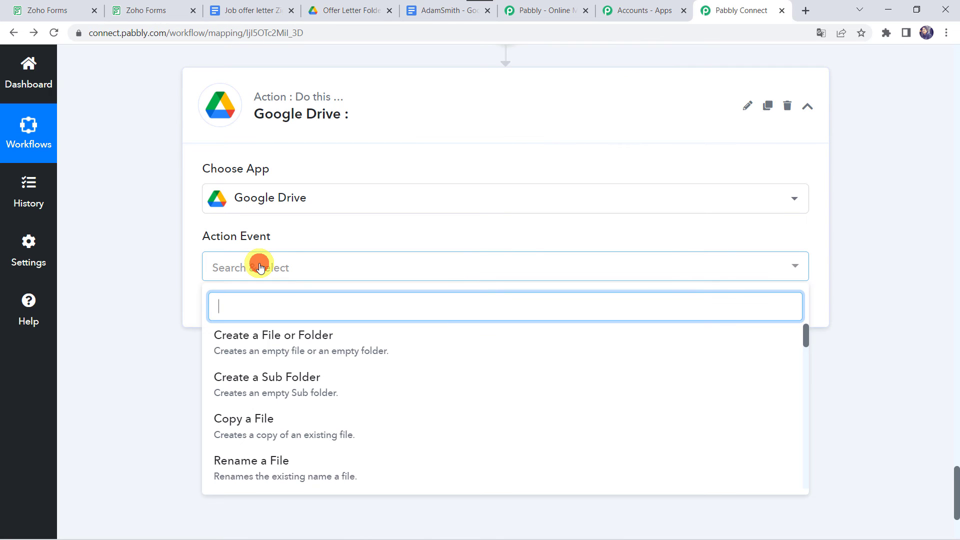
pyautogui.write('upl')
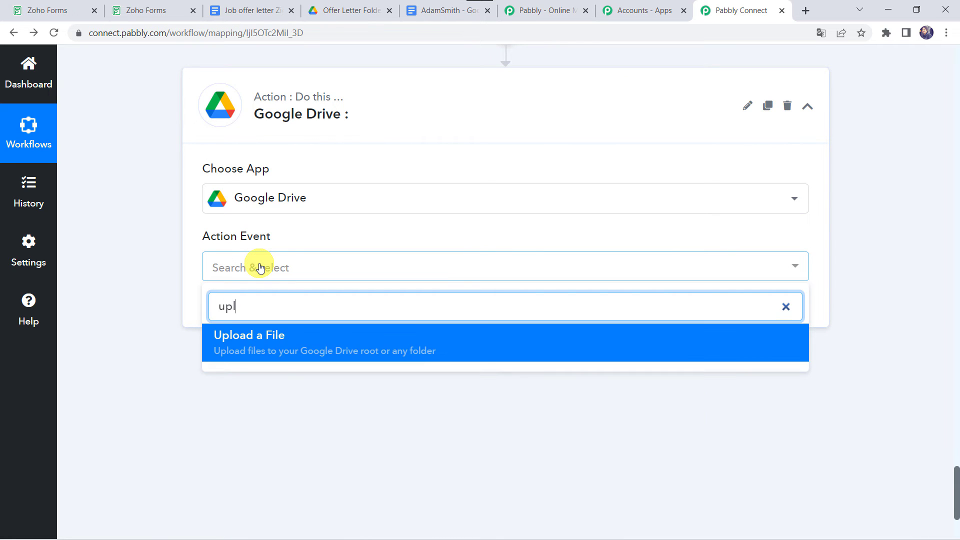
pyautogui.click(256, 345)
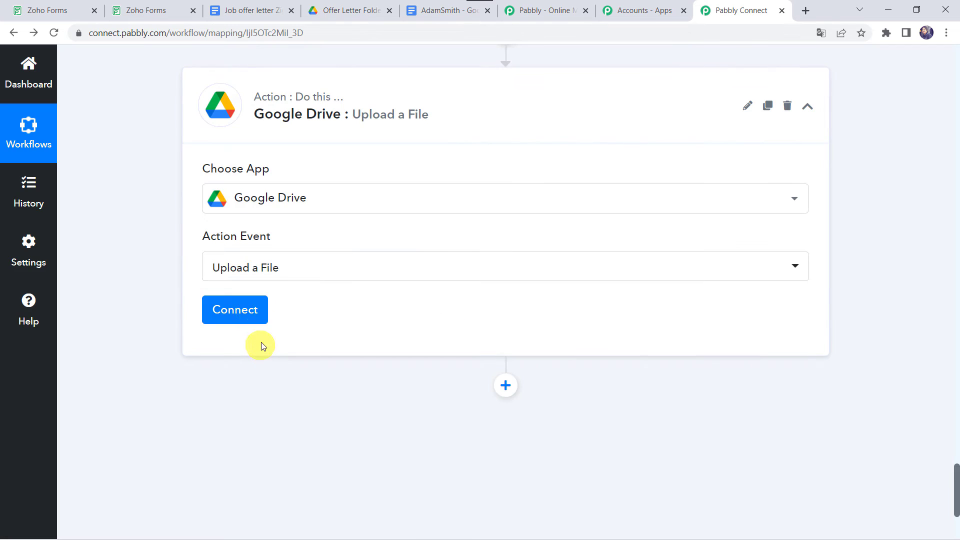
pyautogui.click(253, 311)
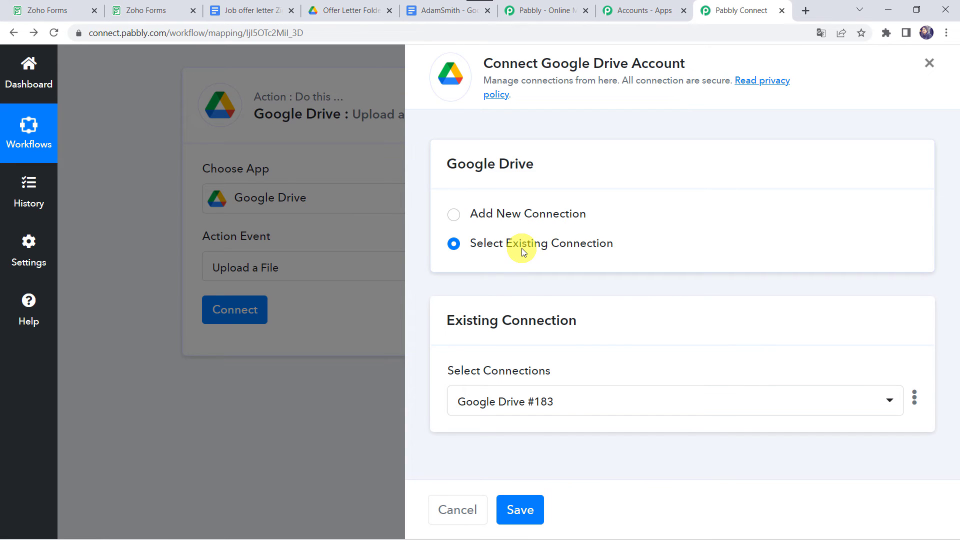
pyautogui.click(520, 511)
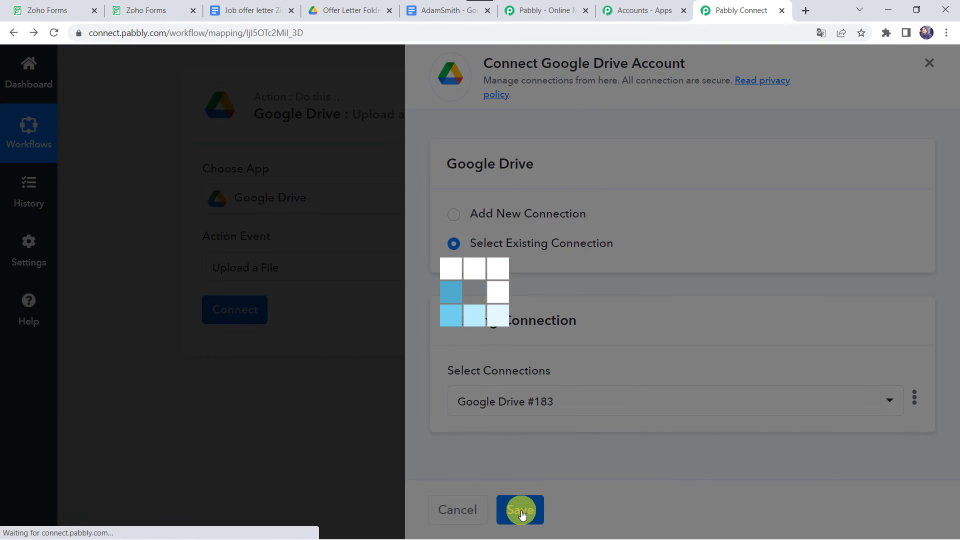
pyautogui.scroll(-2, 381, 360)
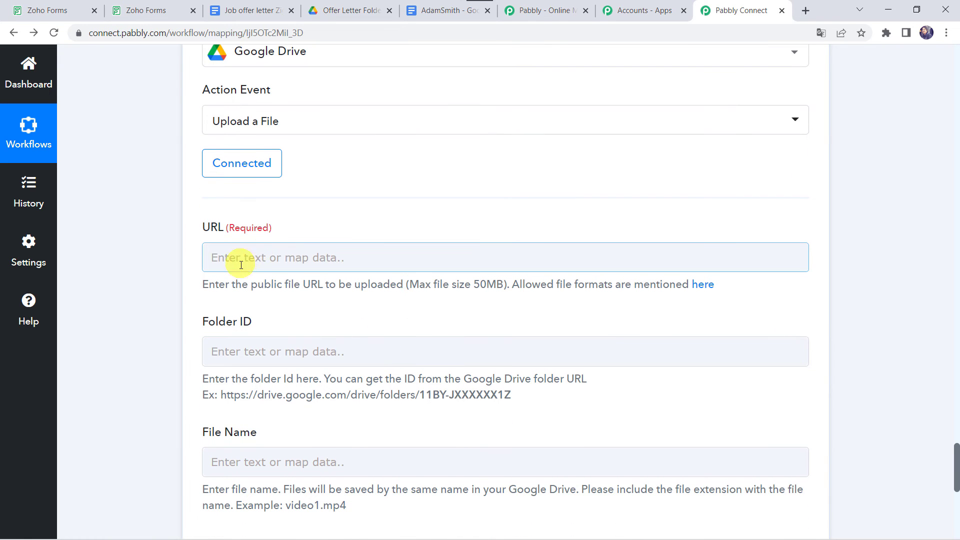
# - Map URL to step 4's Res2 ExportLinks Application/pdf value
pyautogui.click(251, 257)
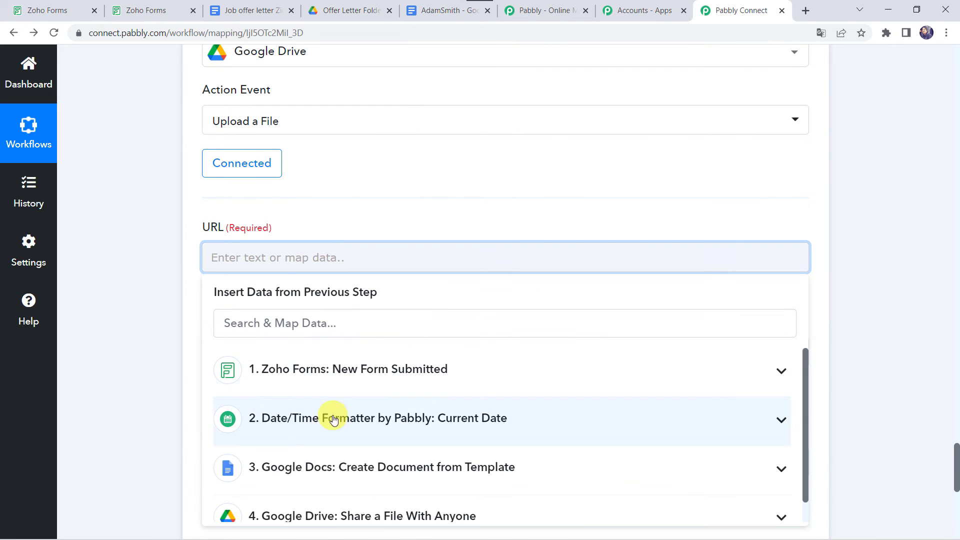
pyautogui.scroll(-1, 315, 409)
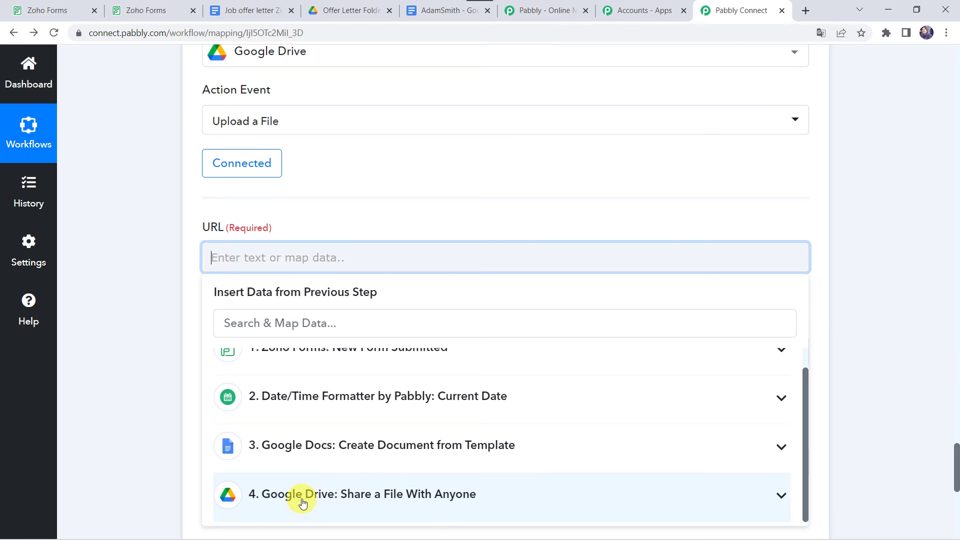
pyautogui.click(302, 500)
pyautogui.scroll(-4, 120, 448)
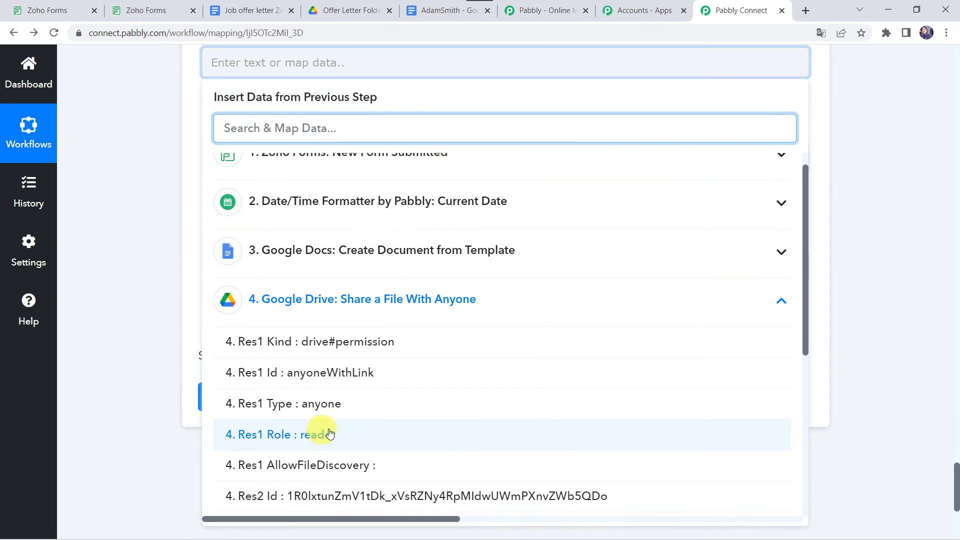
pyautogui.scroll(-5, 334, 431)
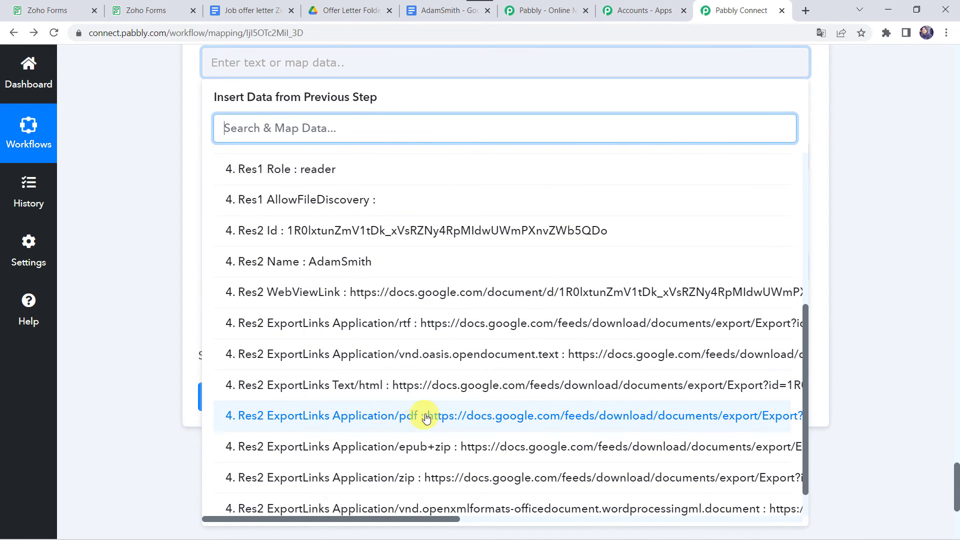
pyautogui.click(392, 419)
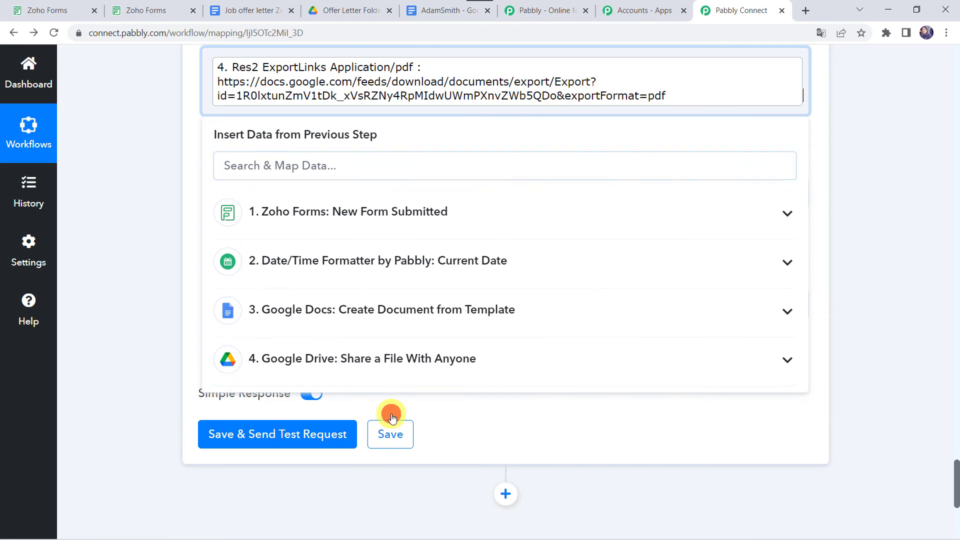
pyautogui.click(145, 248)
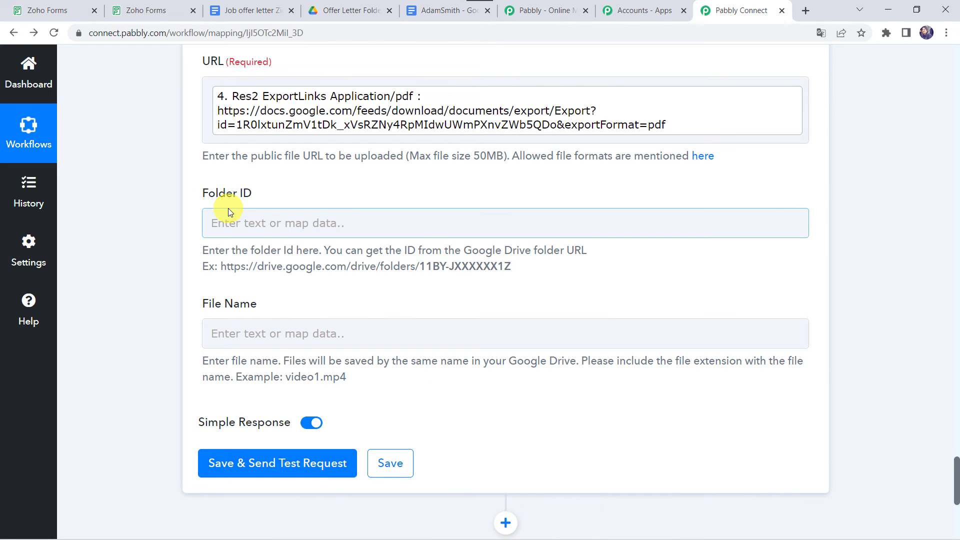
# - Copy the folder ID after 'folders/' from the Offer Letter Folder's Drive address
pyautogui.click(239, 216)
pyautogui.click(350, 14)
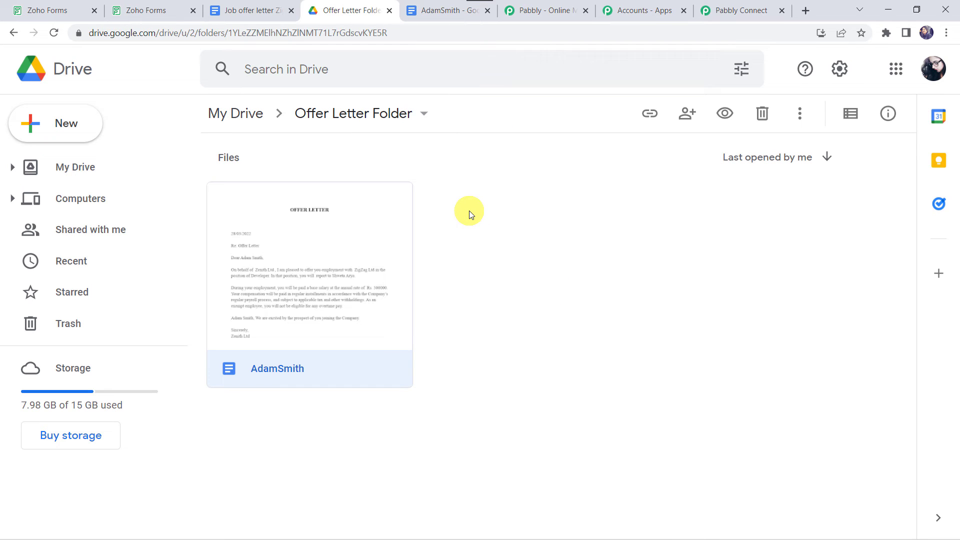
pyautogui.click(253, 39)
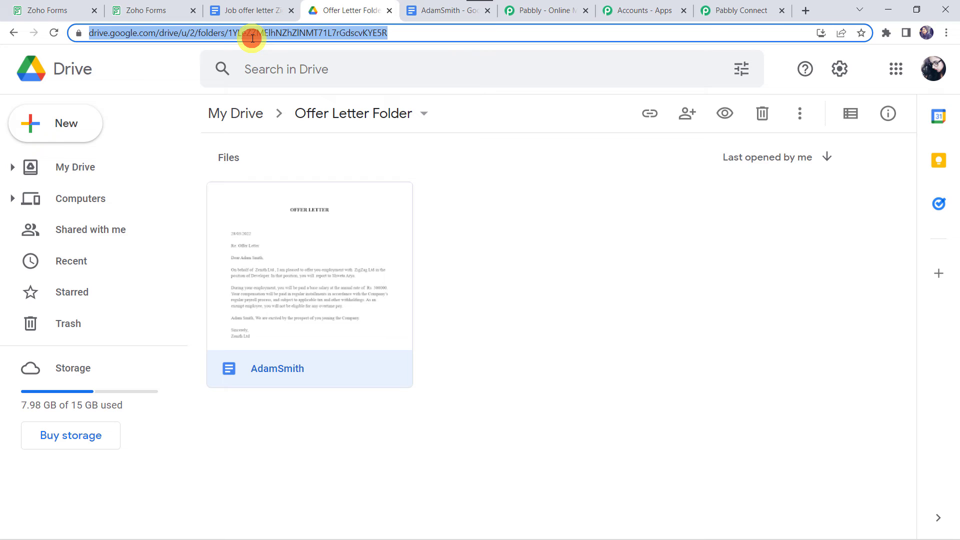
pyautogui.click(227, 34)
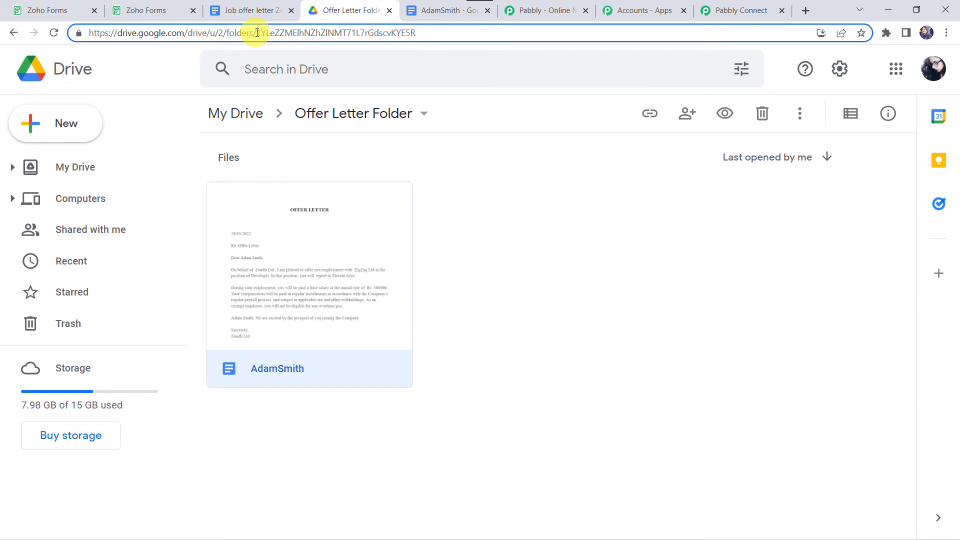
pyautogui.moveTo(257, 34); pyautogui.dragTo(436, 31)
pyautogui.hotkey('ctrl', 'c')
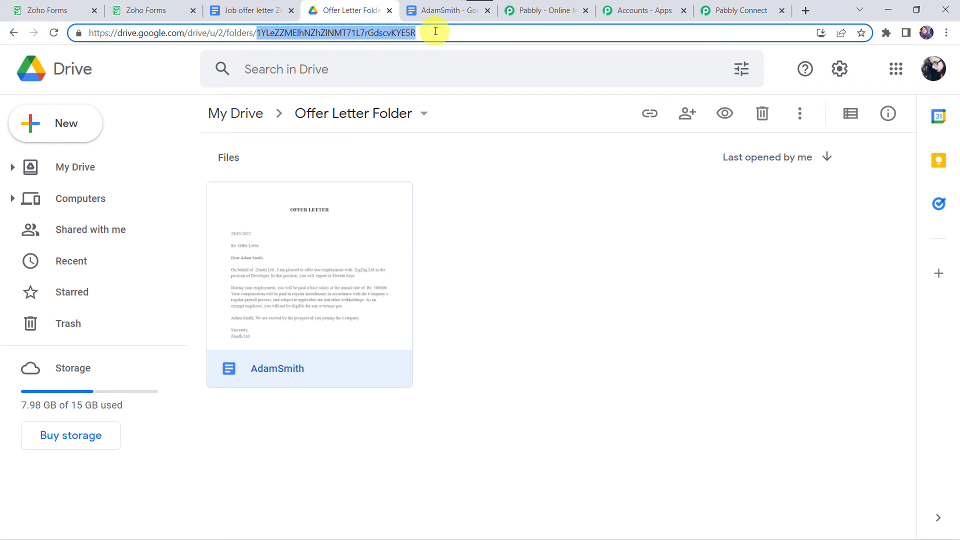
pyautogui.click(743, 10)
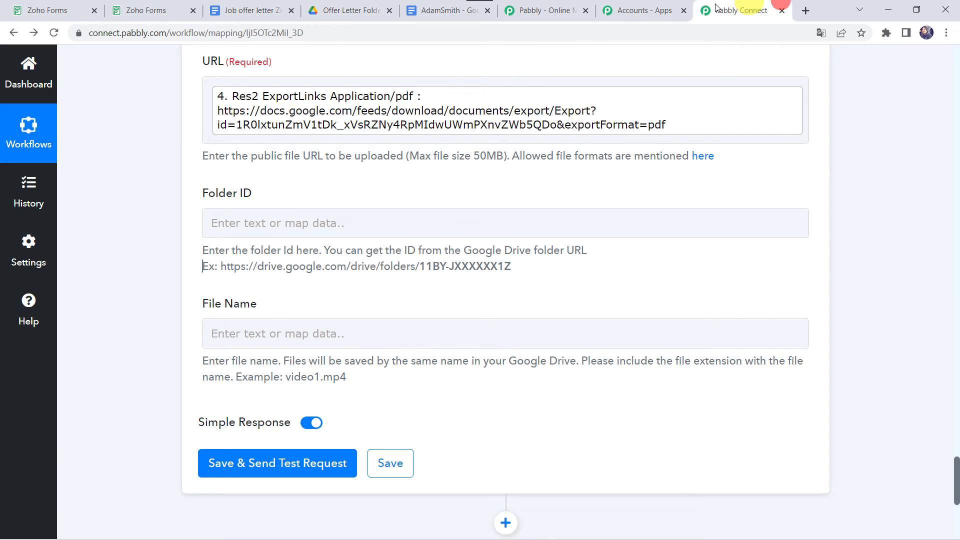
# - Paste the copied Offer Letter Folder ID into the Folder ID field
pyautogui.click(313, 215)
pyautogui.hotkey('ctrl', 'v')
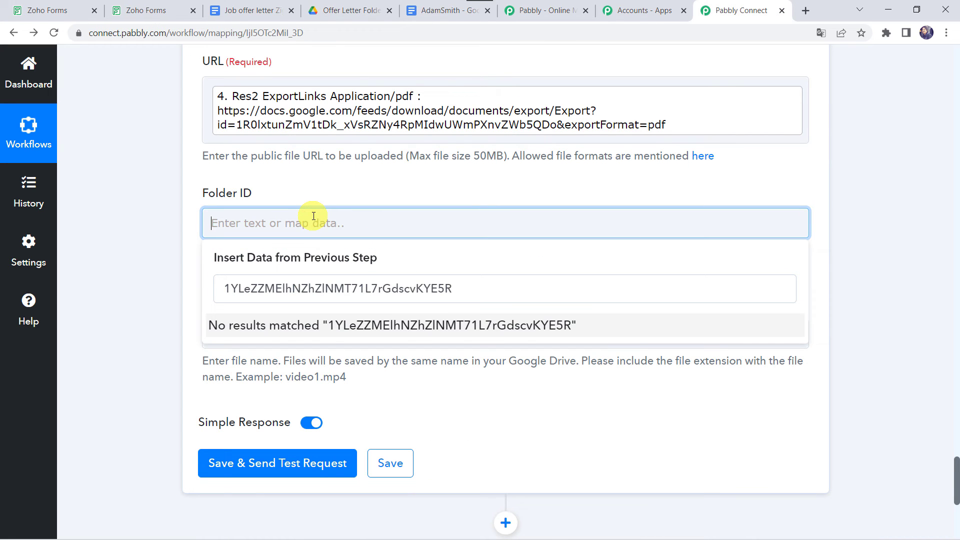
pyautogui.click(283, 223)
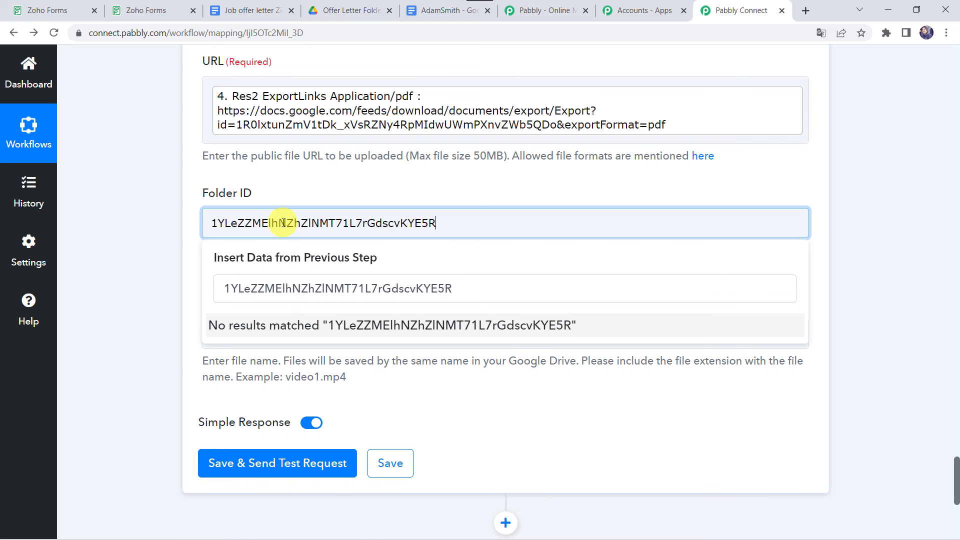
pyautogui.click(124, 235)
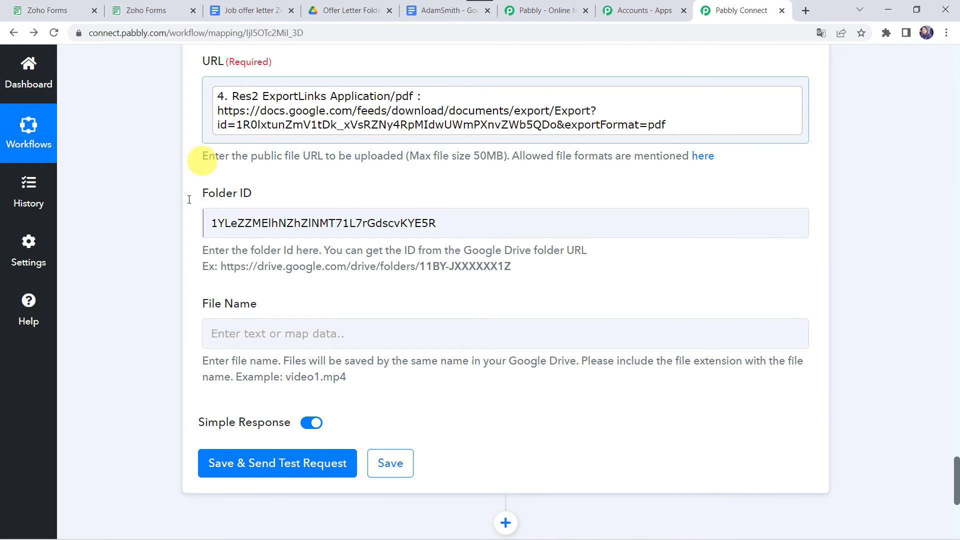
pyautogui.click(220, 334)
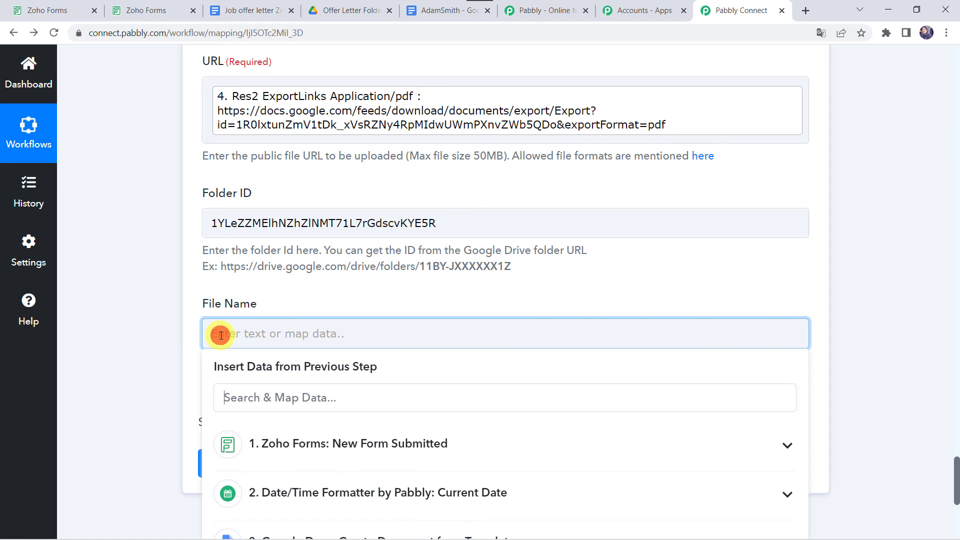
# - Insert Zoho Forms Employee First Name and Employee Last Name into File Name, then begin the extension
pyautogui.click(276, 444)
pyautogui.scroll(-2, 277, 450)
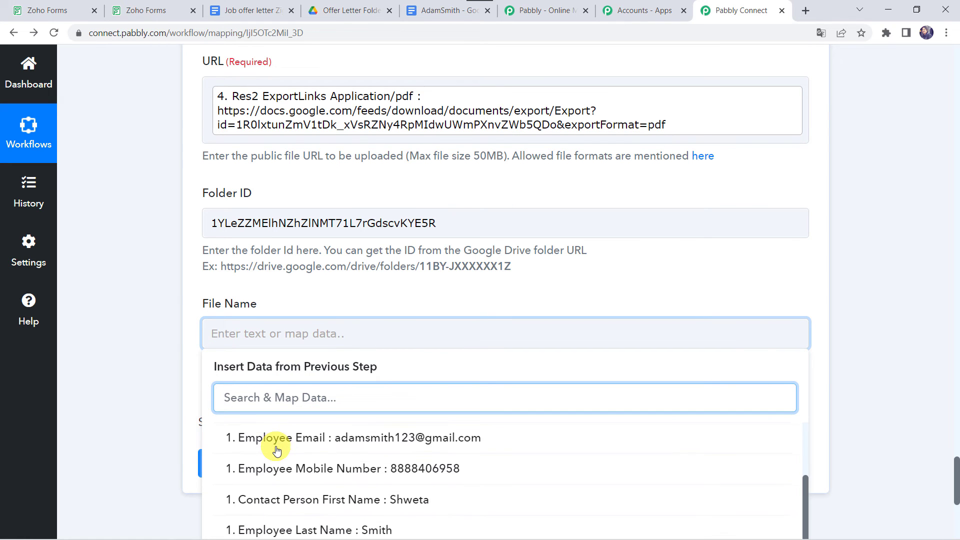
pyautogui.click(277, 448)
pyautogui.scroll(-2, 125, 353)
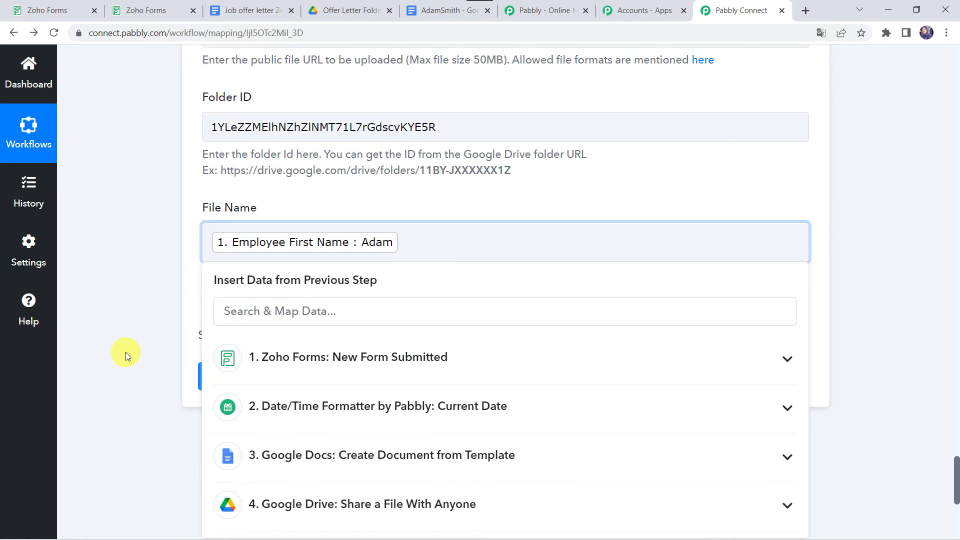
pyautogui.click(281, 353)
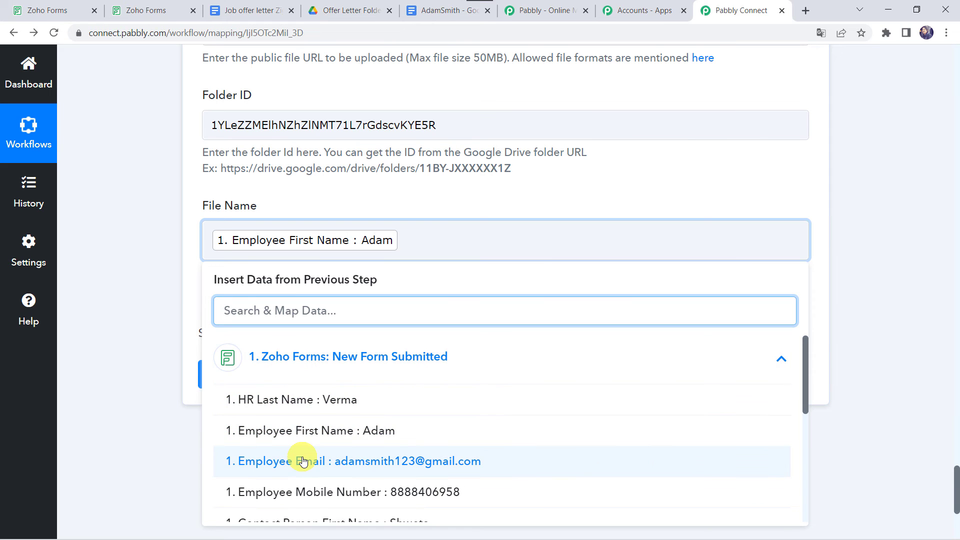
pyautogui.scroll(-2, 311, 458)
pyautogui.scroll(-1, 302, 460)
pyautogui.click(316, 439)
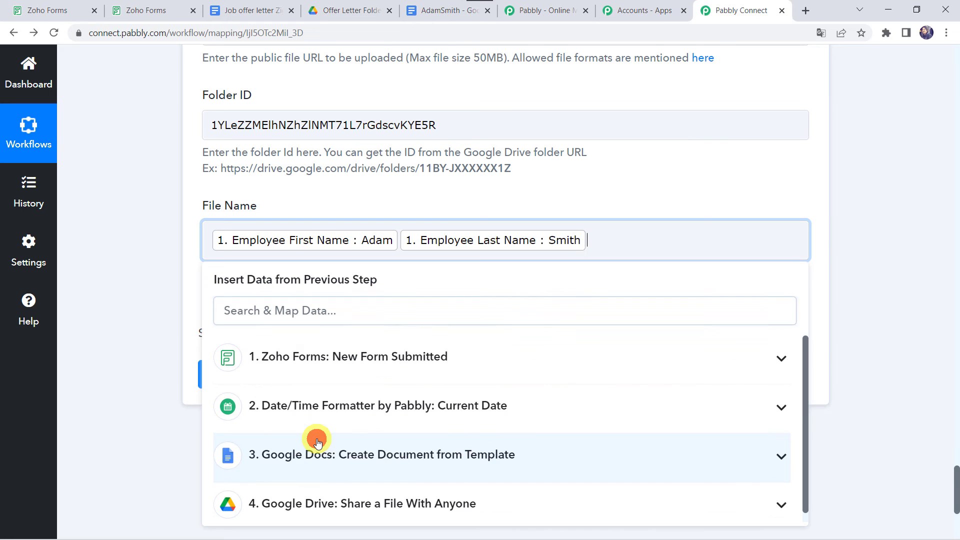
pyautogui.write('.pdf')
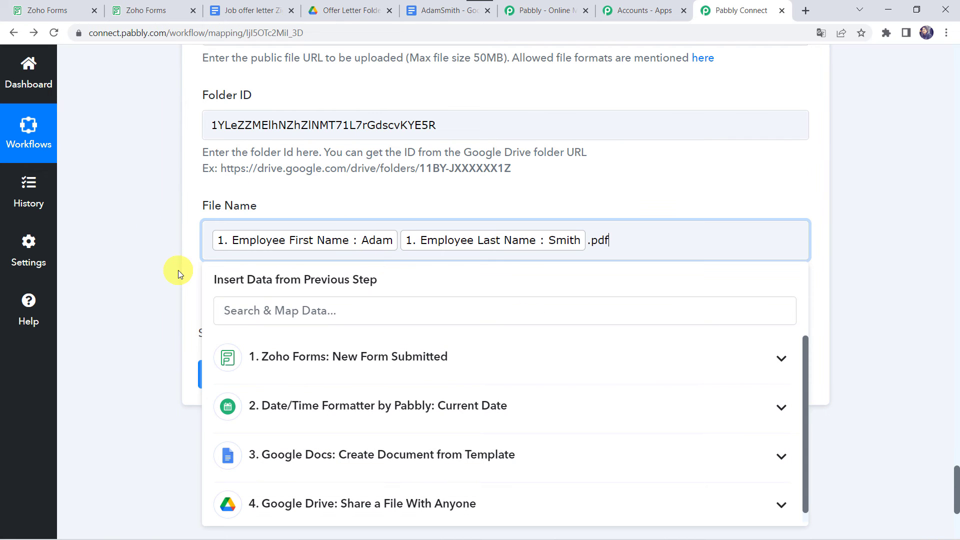
pyautogui.click(156, 259)
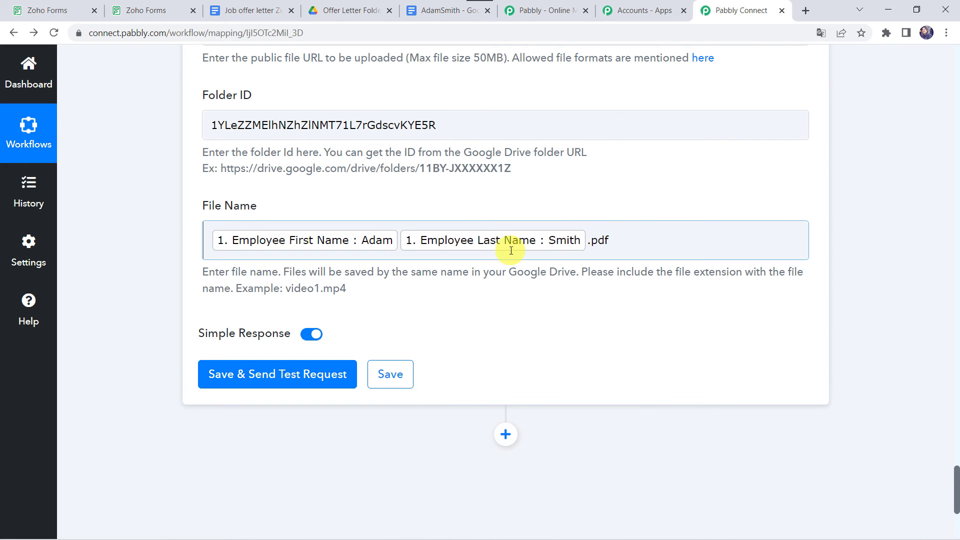
pyautogui.click(268, 383)
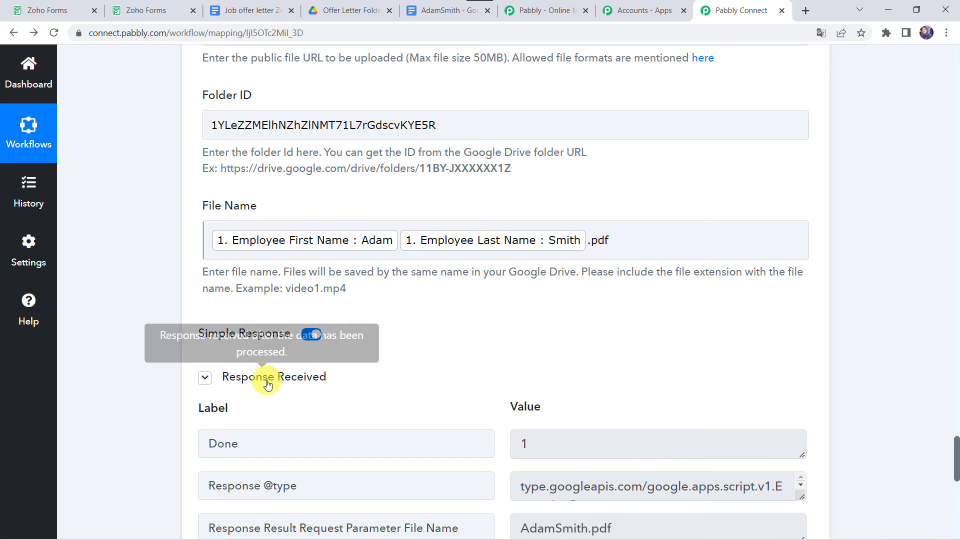
pyautogui.scroll(-3, 267, 384)
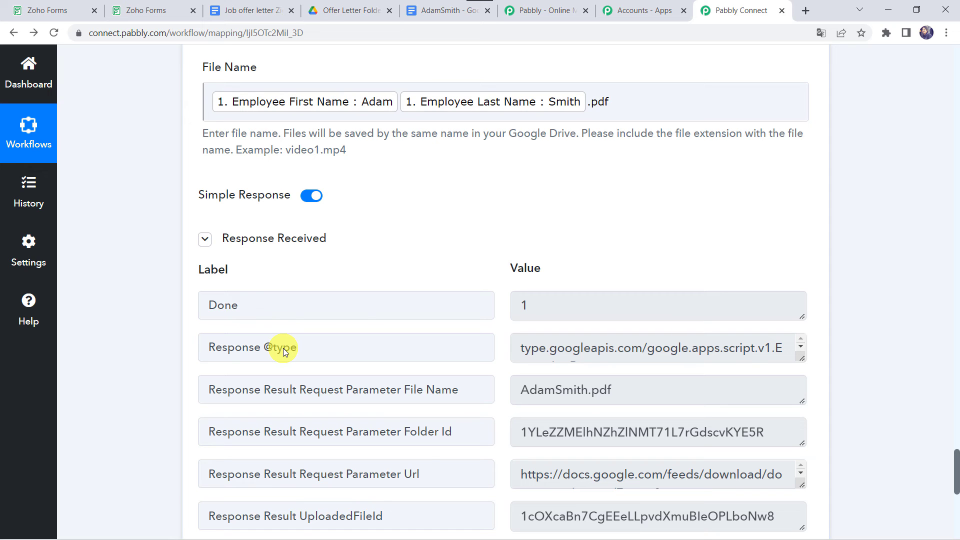
pyautogui.click(347, 9)
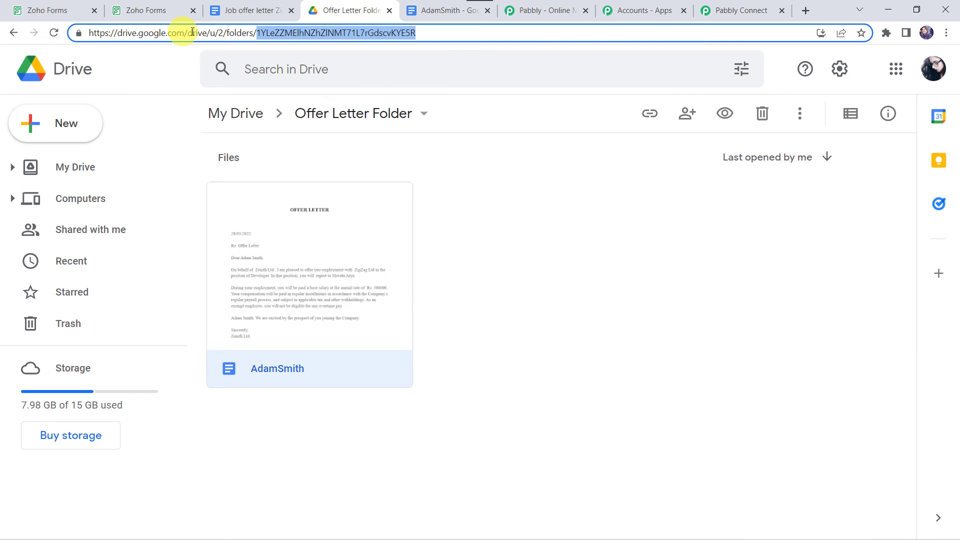
pyautogui.click(56, 32)
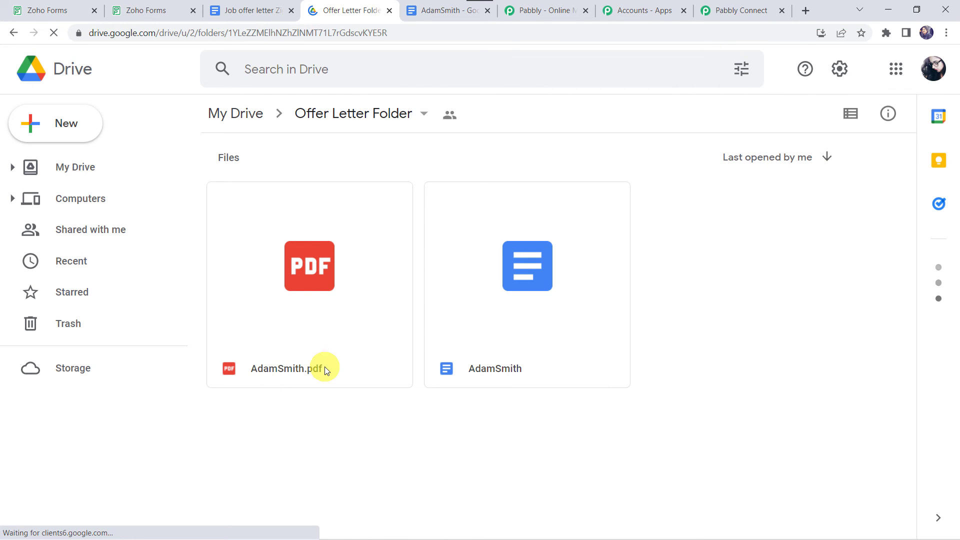
pyautogui.click(317, 293)
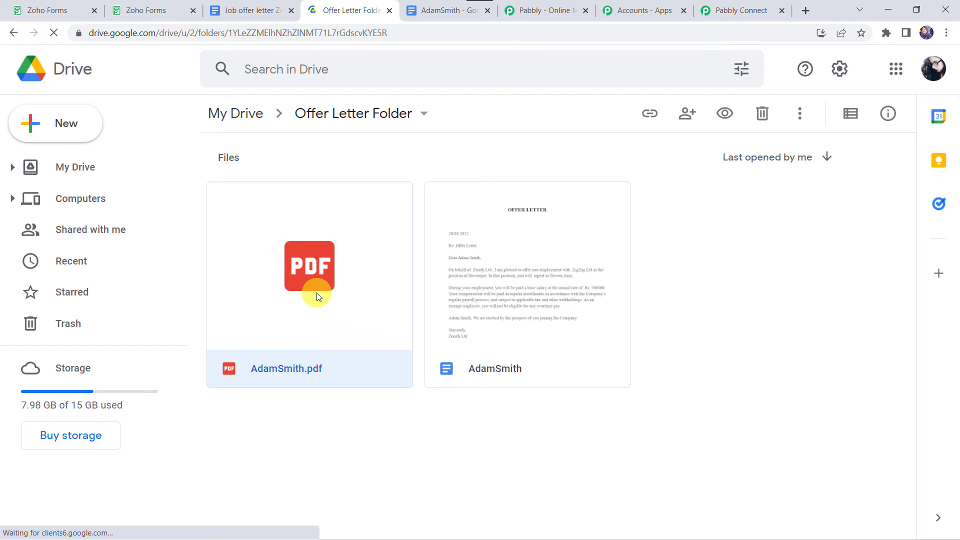
pyautogui.doubleClick(317, 296)
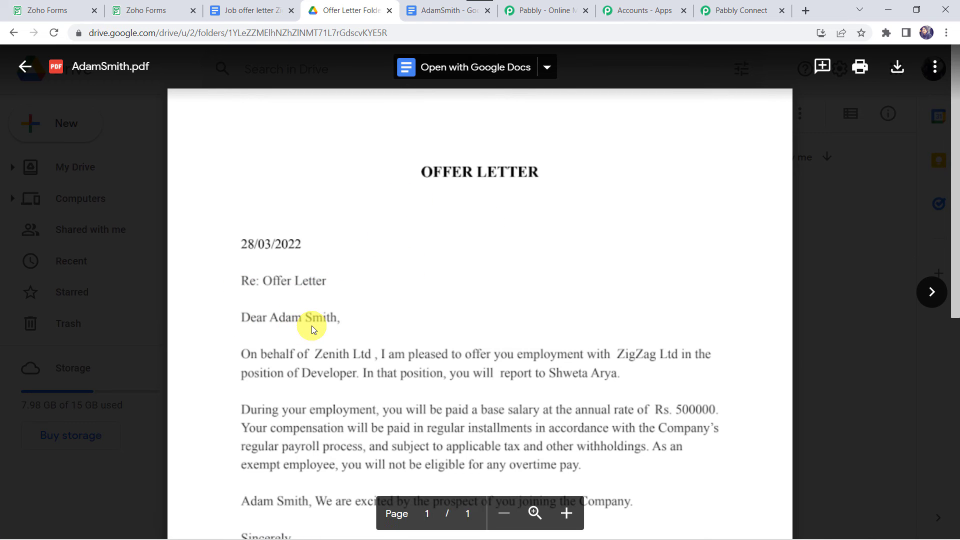
pyautogui.scroll(-3, 311, 325)
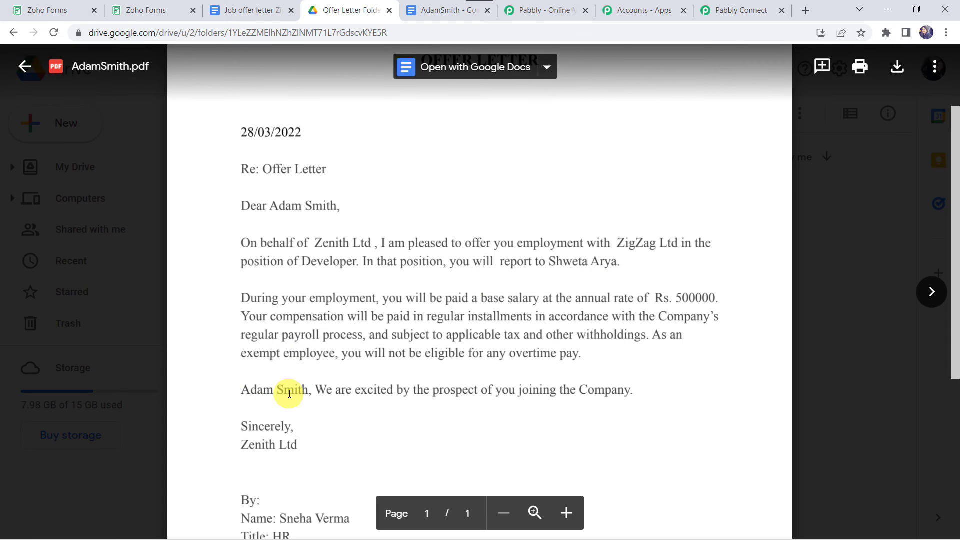
pyautogui.scroll(-5, 289, 394)
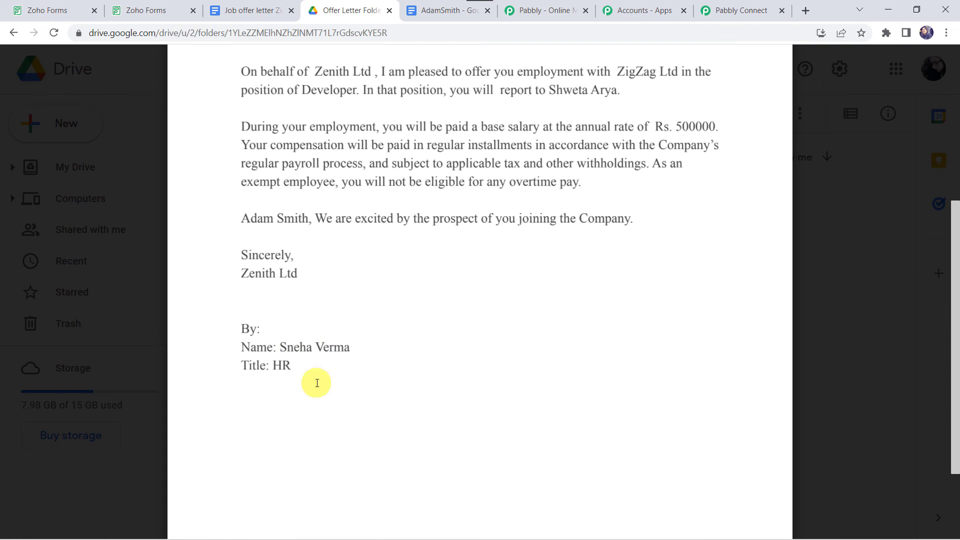
pyautogui.scroll(2, 322, 354)
pyautogui.scroll(5, 320, 354)
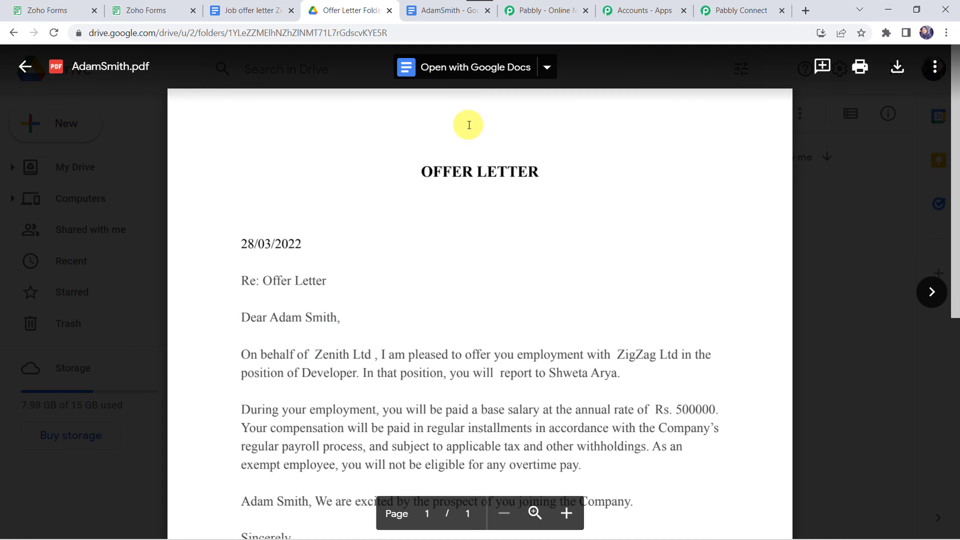
pyautogui.click(23, 75)
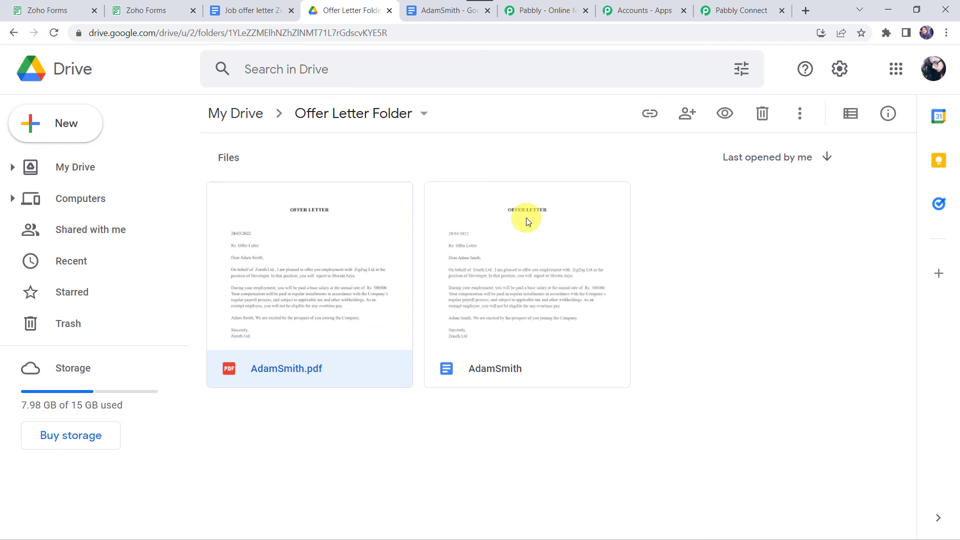
pyautogui.click(726, 10)
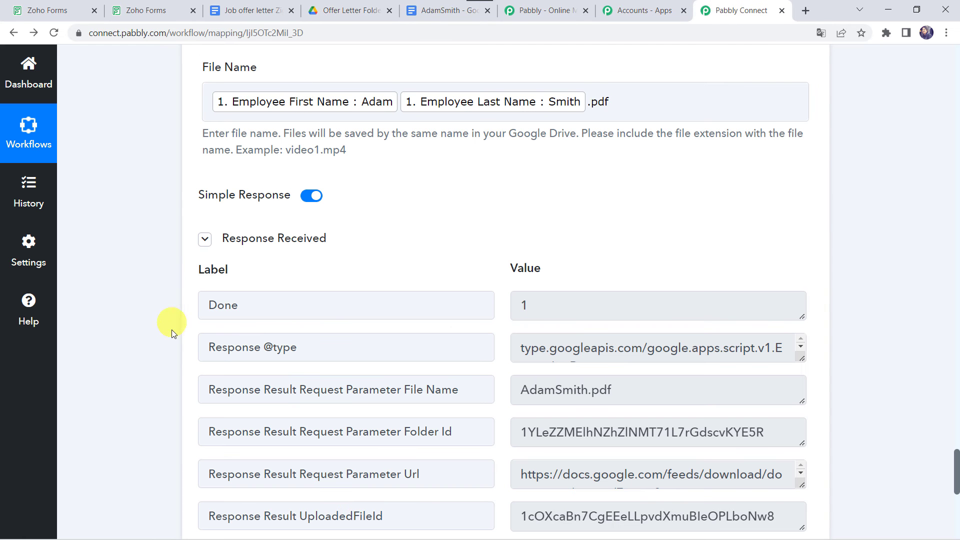
pyautogui.scroll(-5, 170, 345)
pyautogui.click(389, 390)
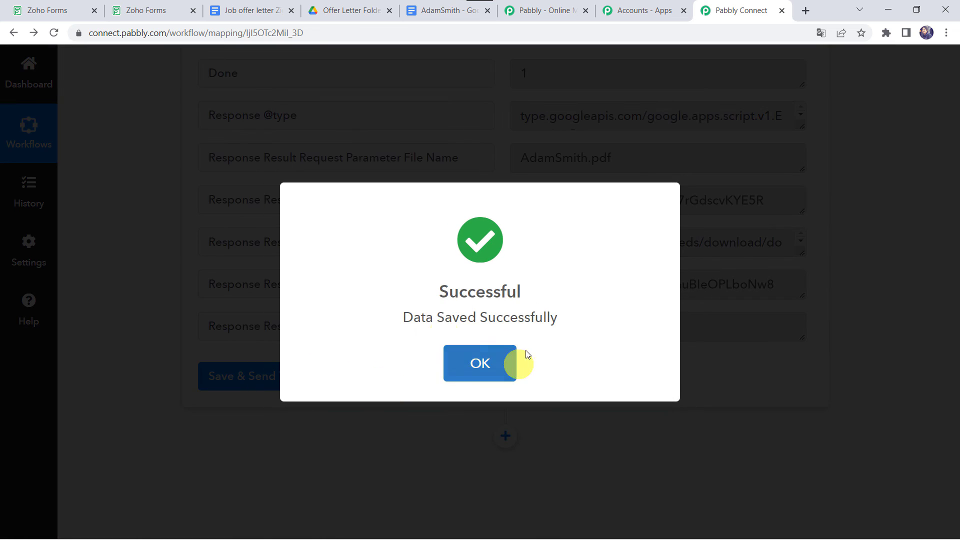
pyautogui.click(515, 363)
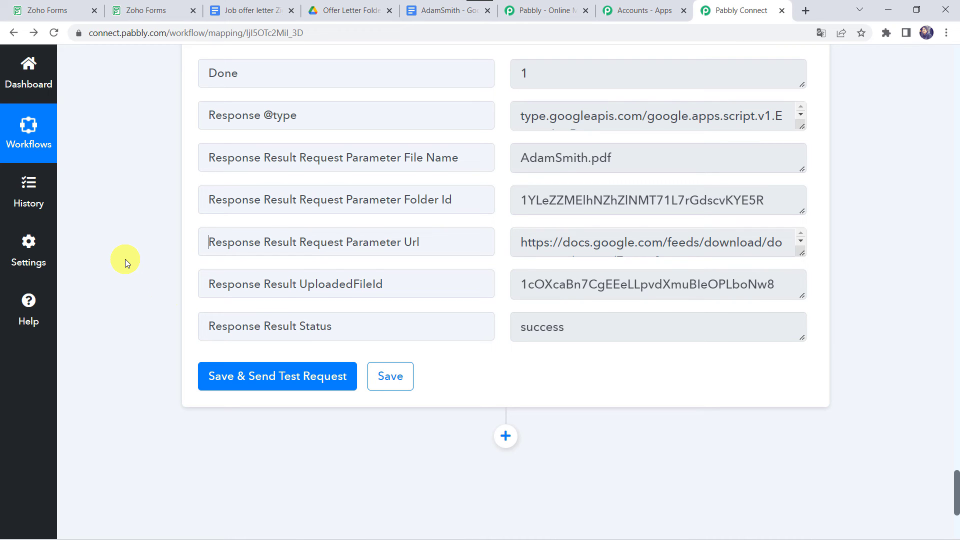
pyautogui.click(220, 245)
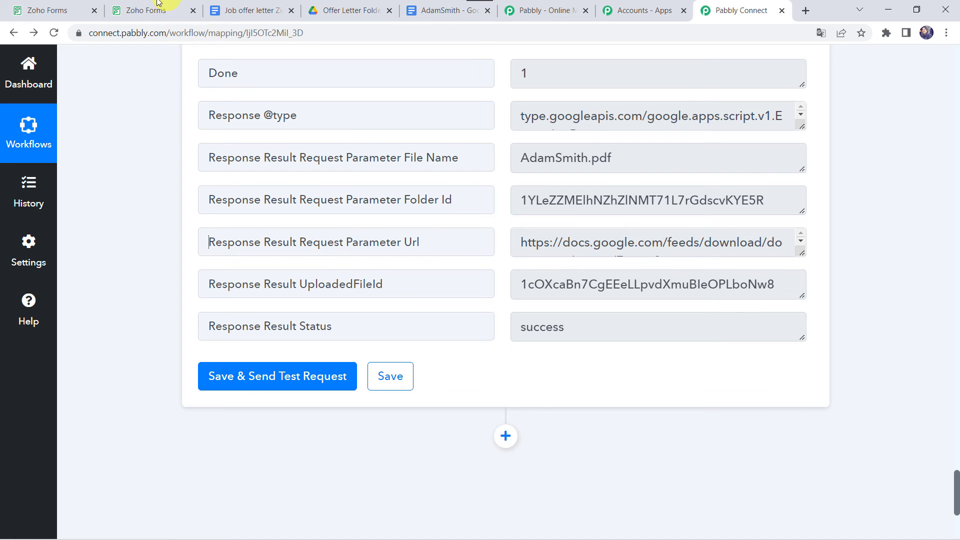
# - Open the published Offer Letter form via Access Form in Zoho Forms
pyautogui.click(54, 11)
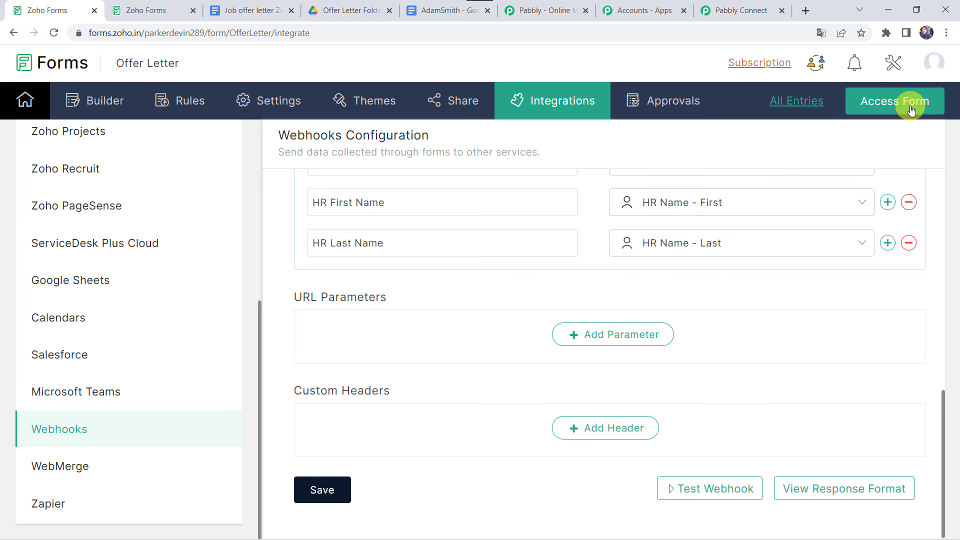
pyautogui.click(911, 109)
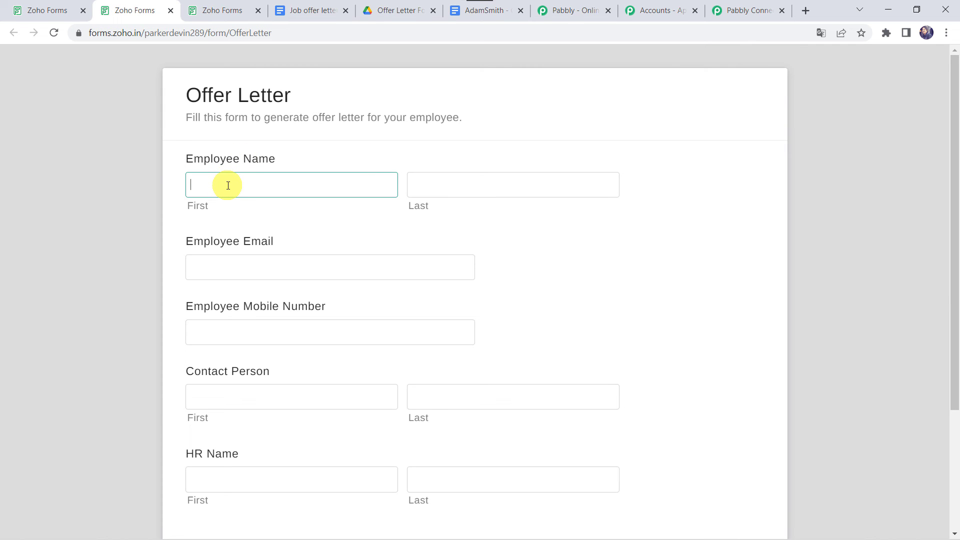
# - Enter the employee's first and last name, e-mail address and mobile number in the Offer Letter form
pyautogui.press('Tab')
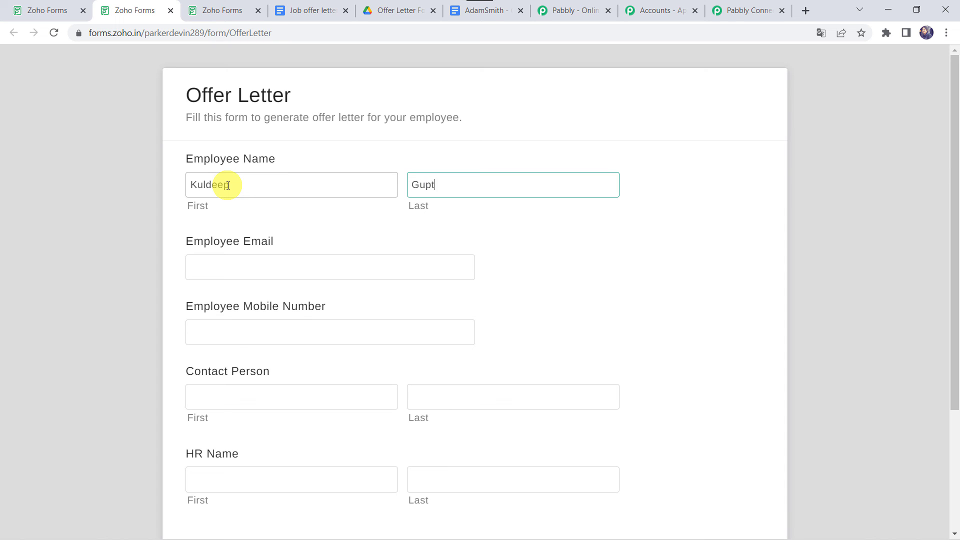
pyautogui.press('Tab')
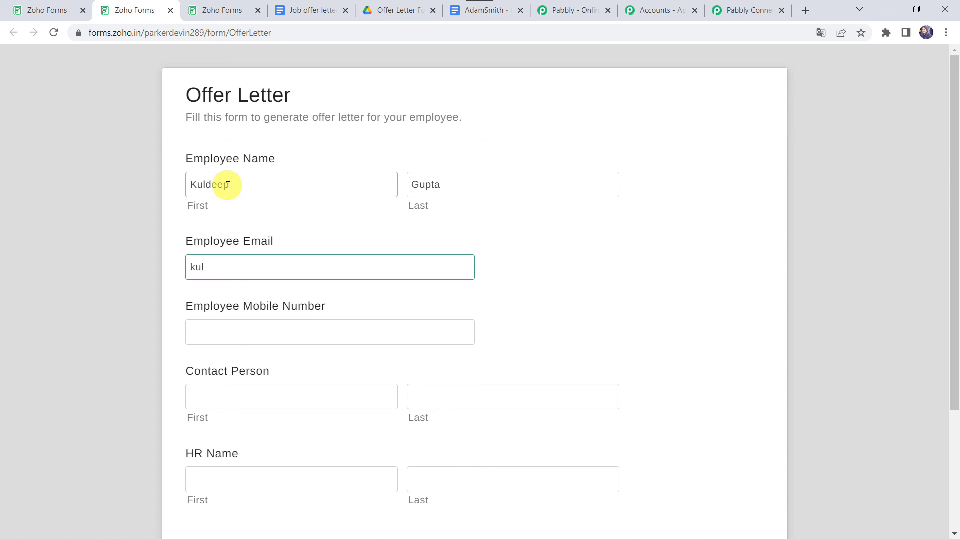
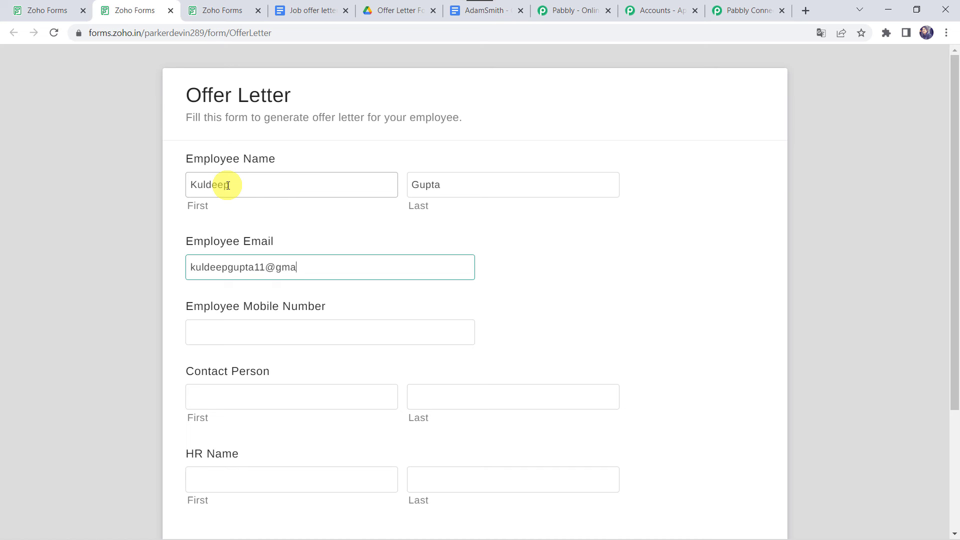
pyautogui.press('Tab')
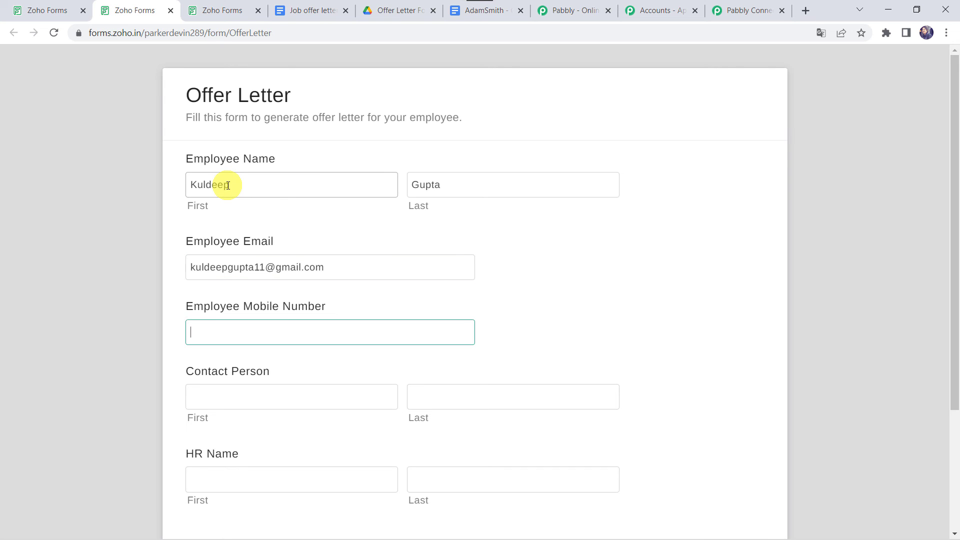
# - Fill in the contact person's and HR person's first and last names, then submit the form
pyautogui.press('Tab')
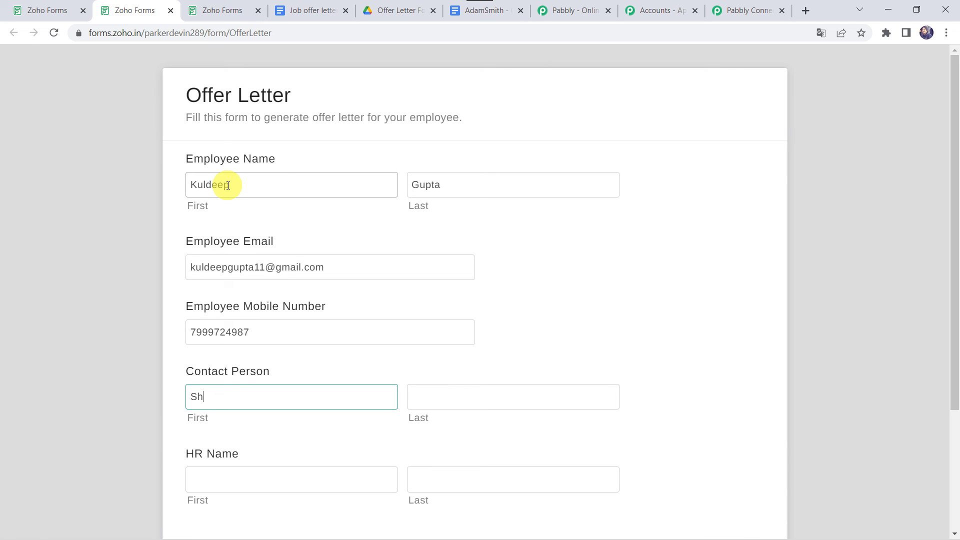
pyautogui.press('Tab')
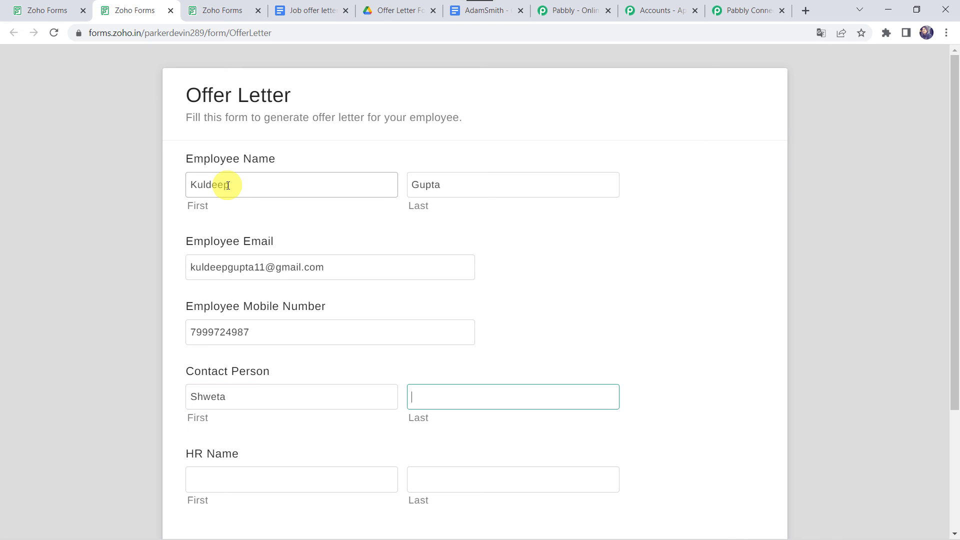
pyautogui.press('Tab')
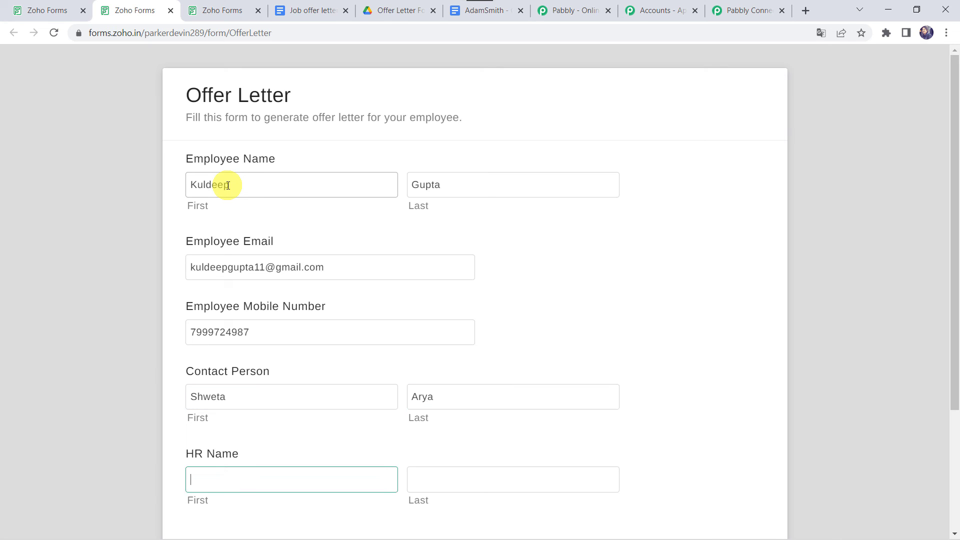
pyautogui.click(193, 484)
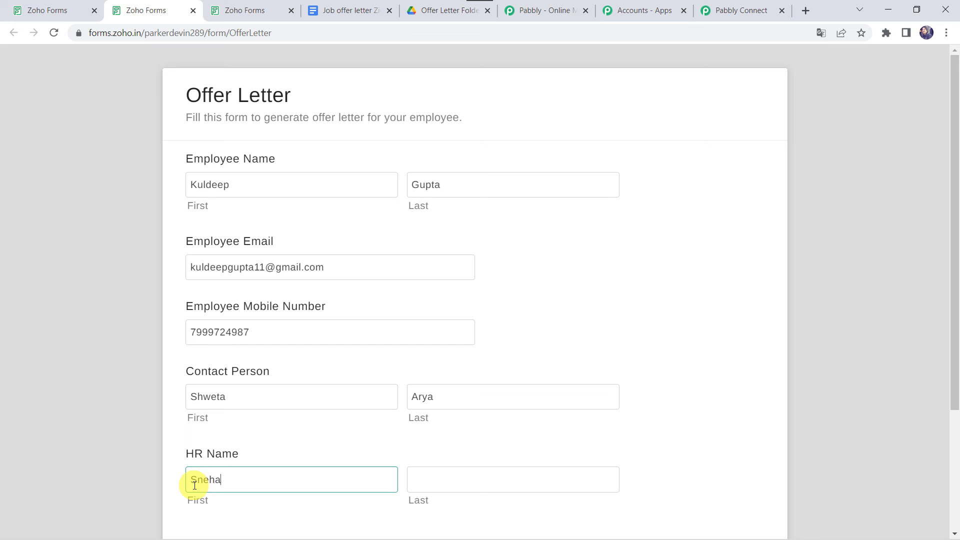
pyautogui.press('Tab')
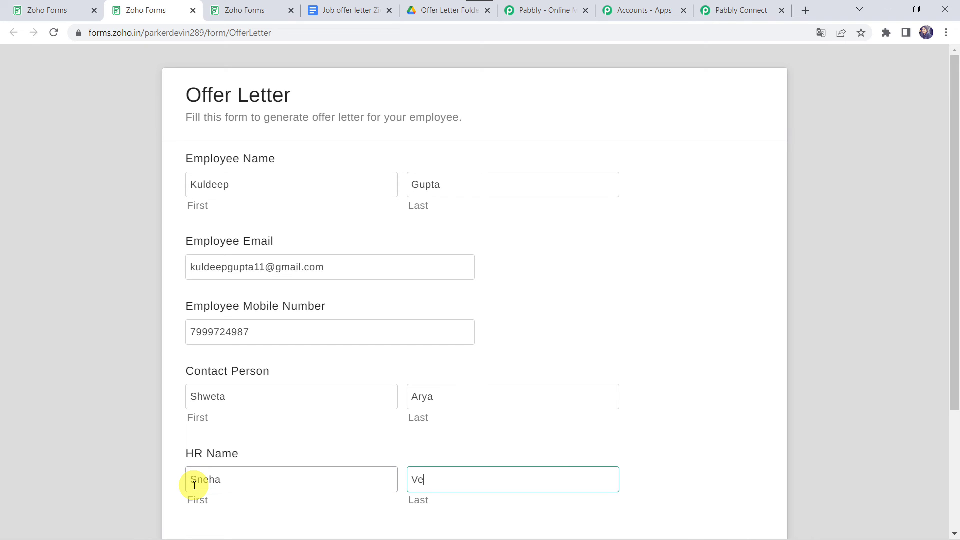
pyautogui.scroll(-3, 195, 486)
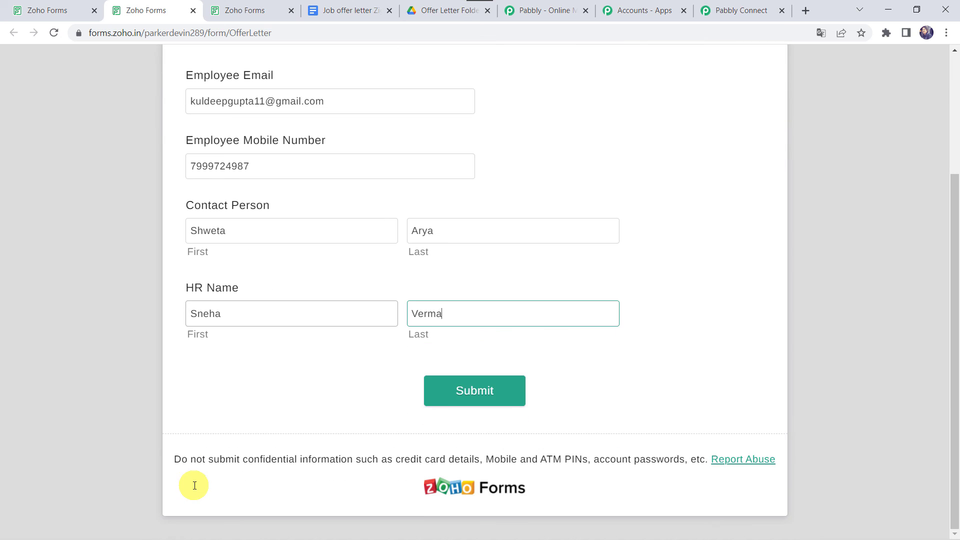
pyautogui.click(464, 390)
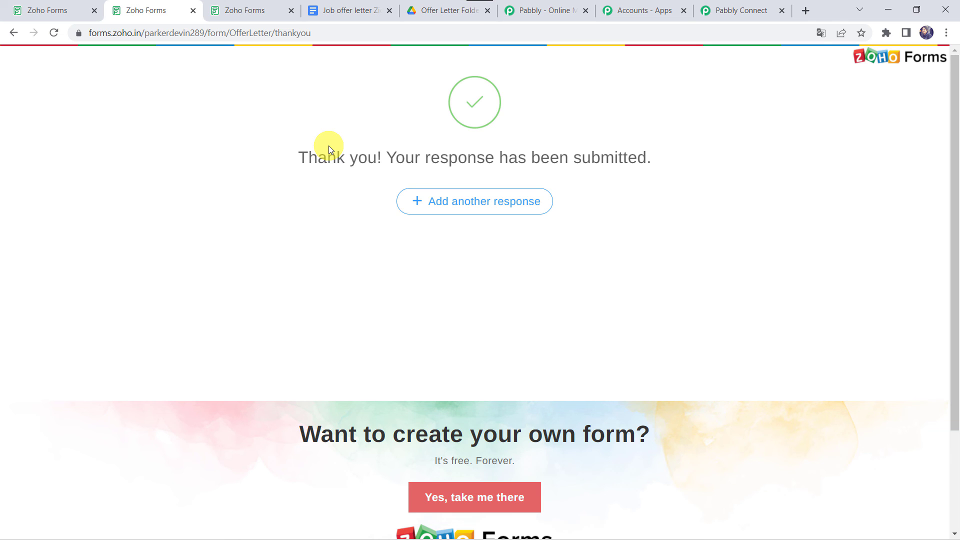
# - Reload the Offer Letter Folder and preview the new employee's generated PDF offer letter
pyautogui.click(440, 10)
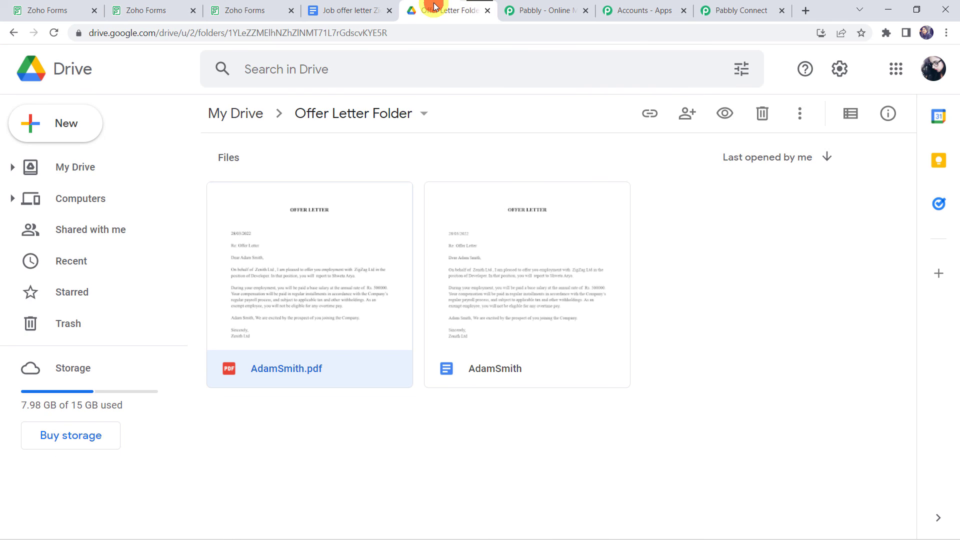
pyautogui.click(50, 33)
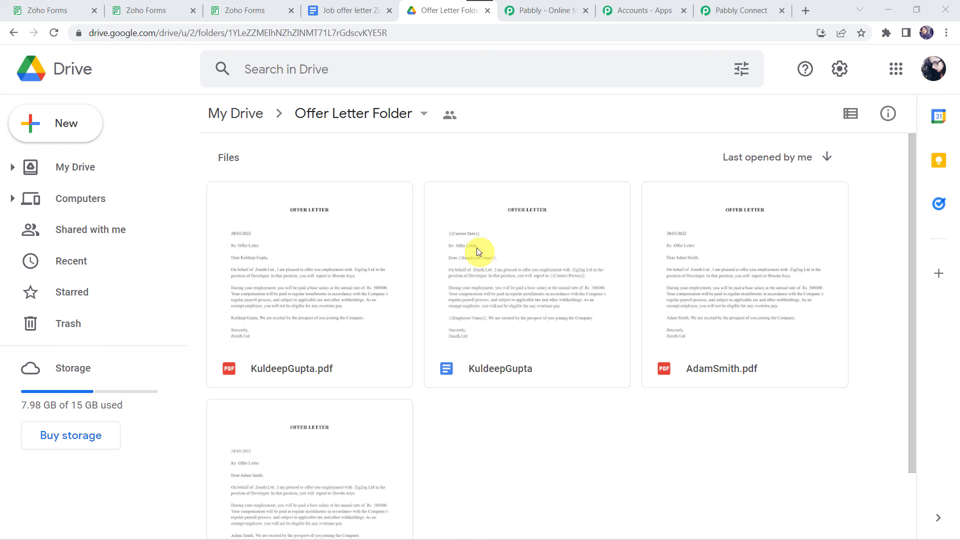
pyautogui.doubleClick(332, 325)
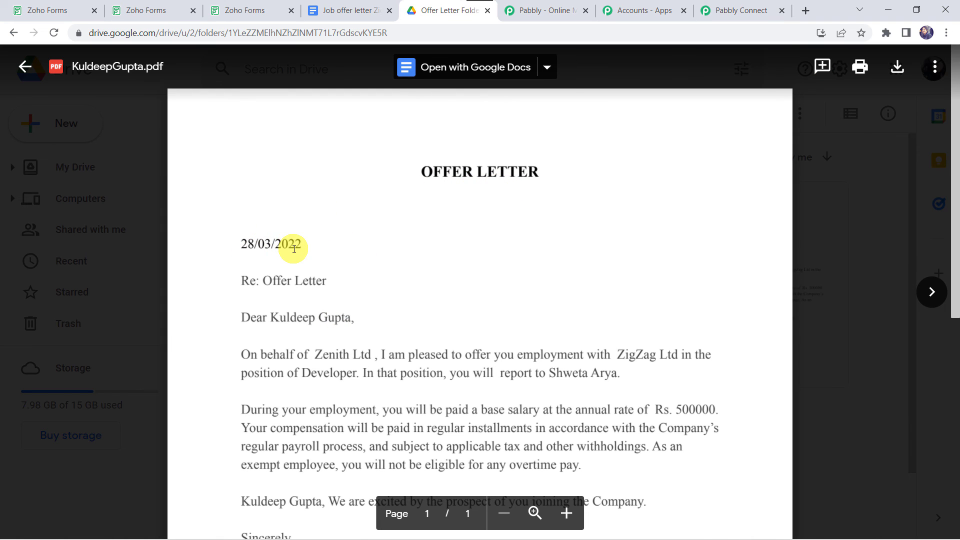
pyautogui.scroll(-2, 293, 245)
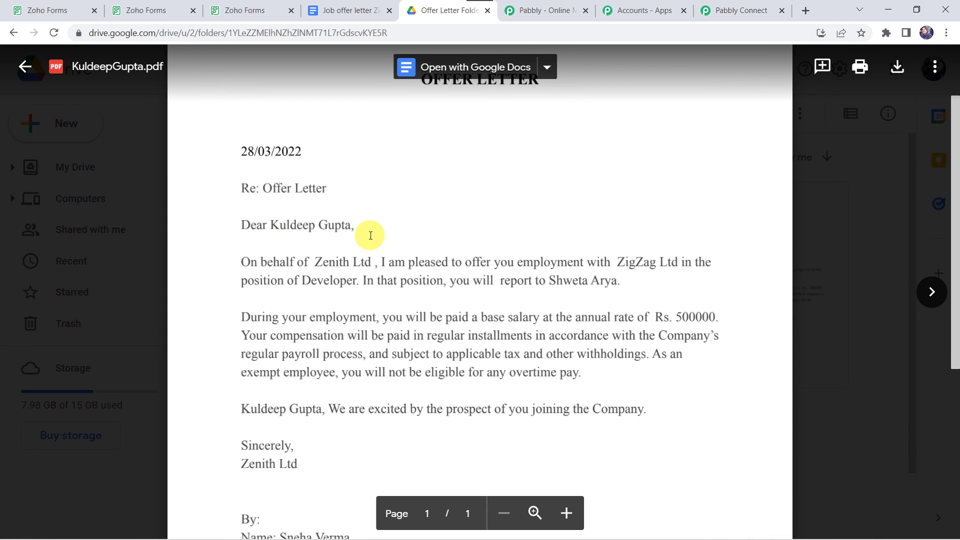
pyautogui.scroll(-2, 595, 273)
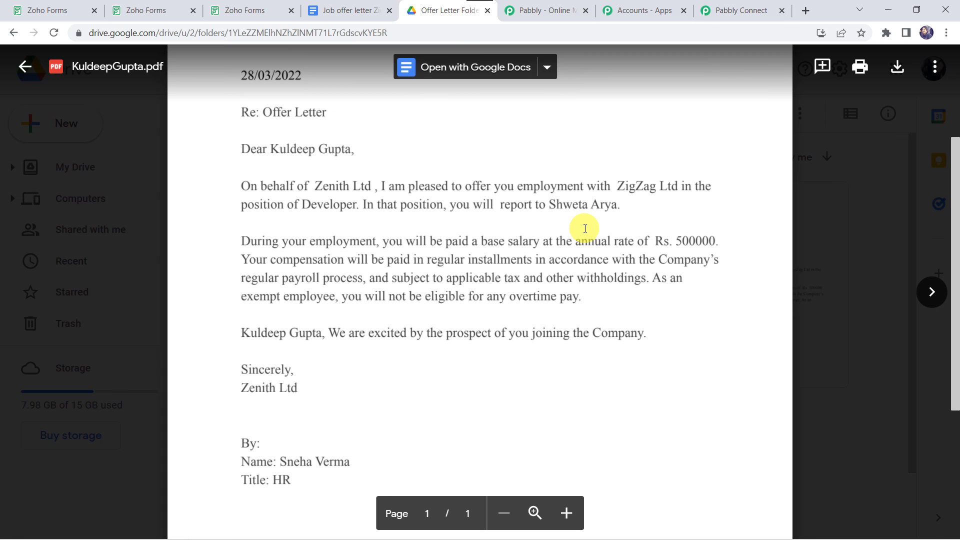
pyautogui.scroll(2, 585, 229)
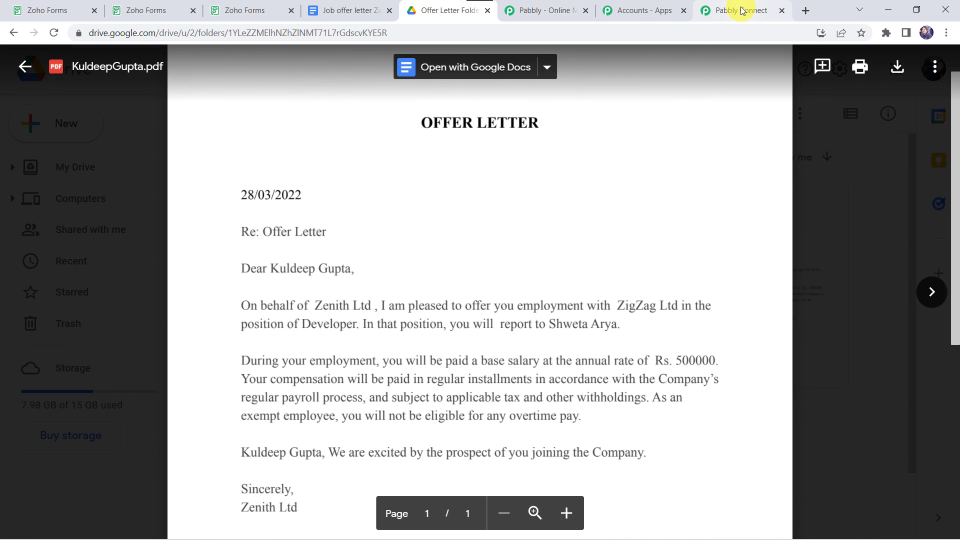
pyautogui.click(703, 10)
# - Collapse the Upload a File, Share a File With Anyone and Zoho Forms trigger steps, then review the workflow
pyautogui.scroll(7, 511, 113)
pyautogui.scroll(10, 511, 113)
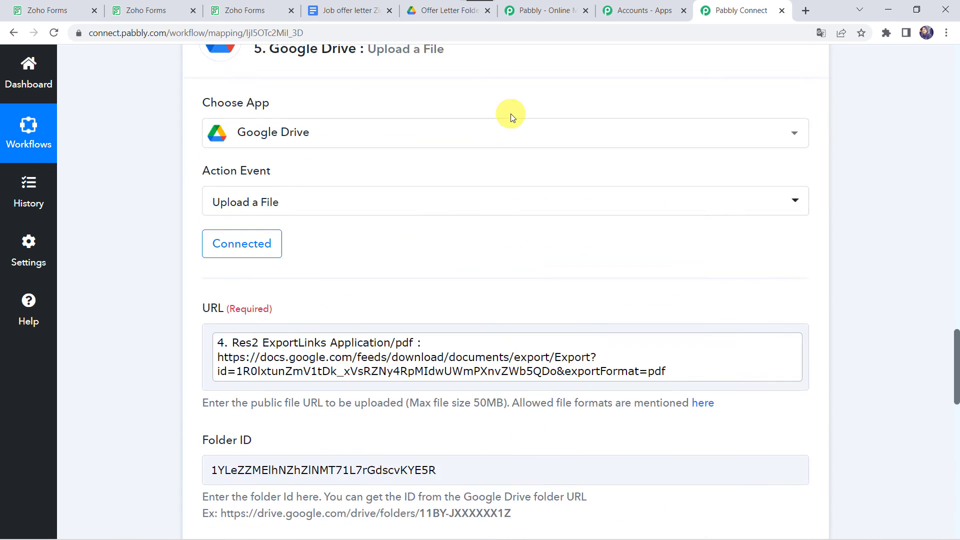
pyautogui.click(429, 329)
pyautogui.scroll(10, 429, 329)
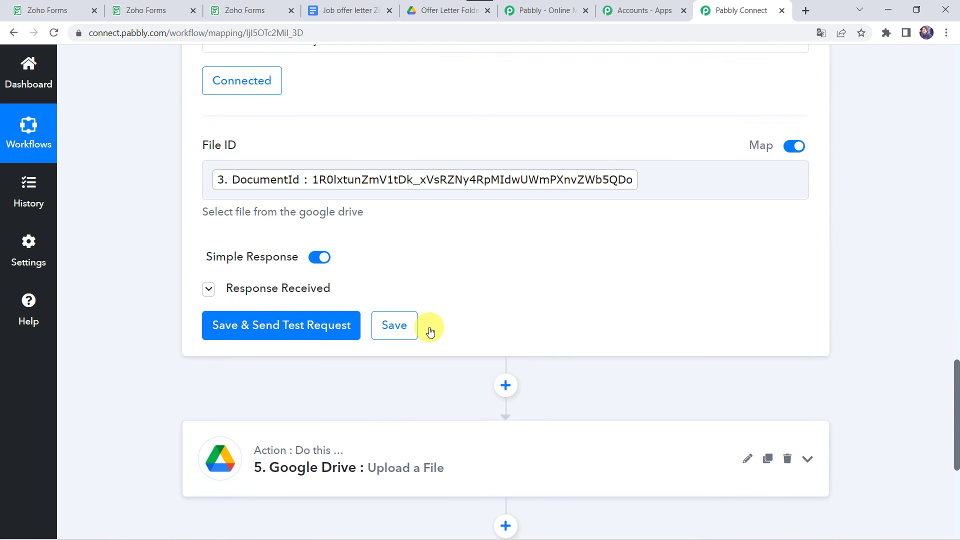
pyautogui.click(451, 275)
pyautogui.scroll(10, 450, 279)
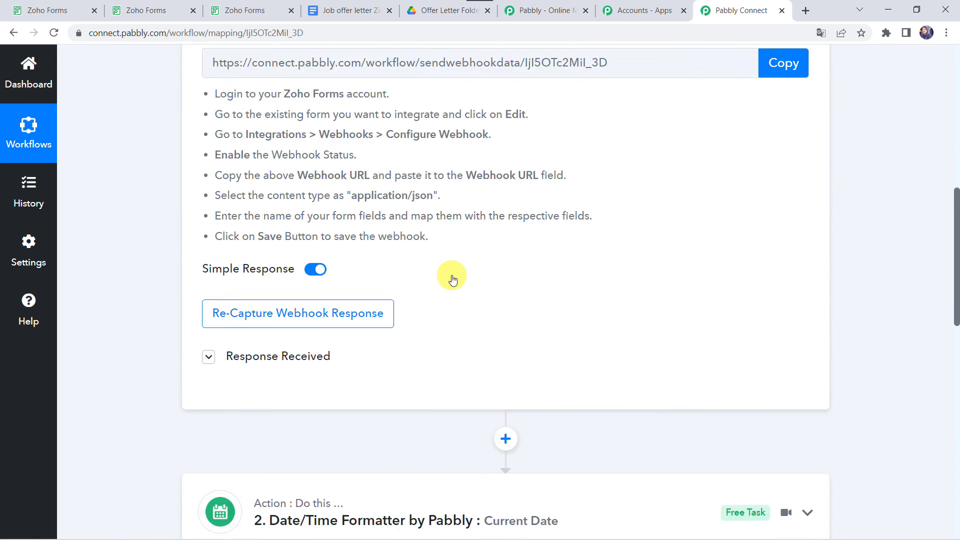
pyautogui.click(467, 258)
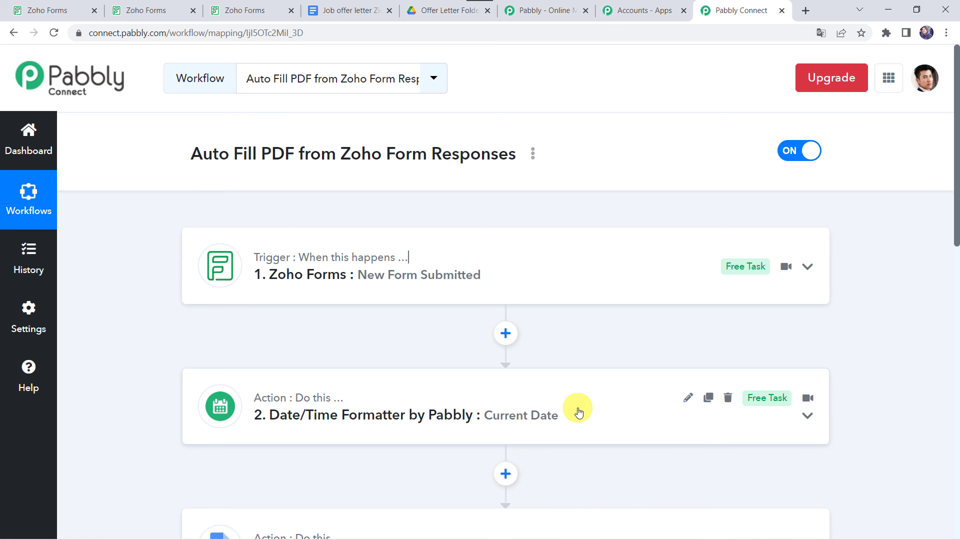
pyautogui.scroll(-3, 579, 412)
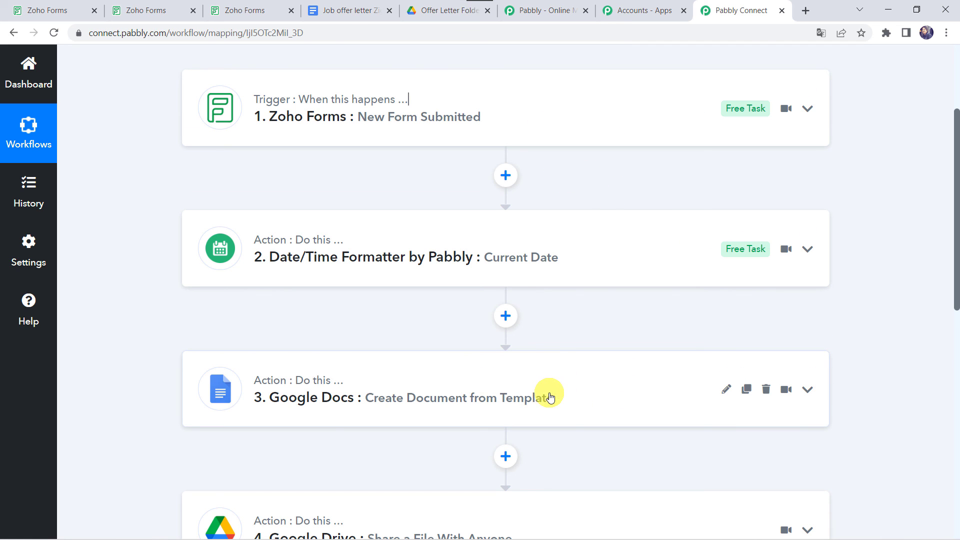
pyautogui.scroll(-3, 550, 398)
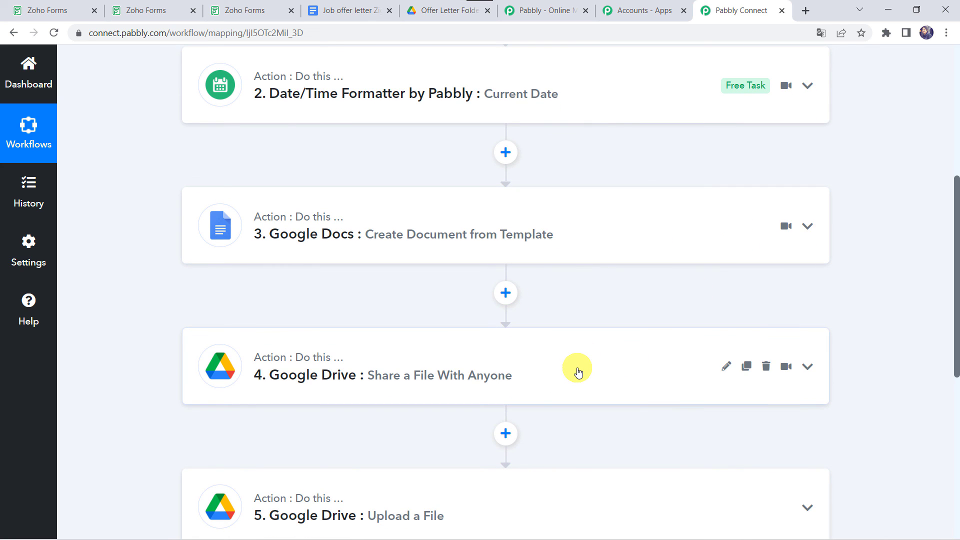
pyautogui.scroll(-2, 530, 389)
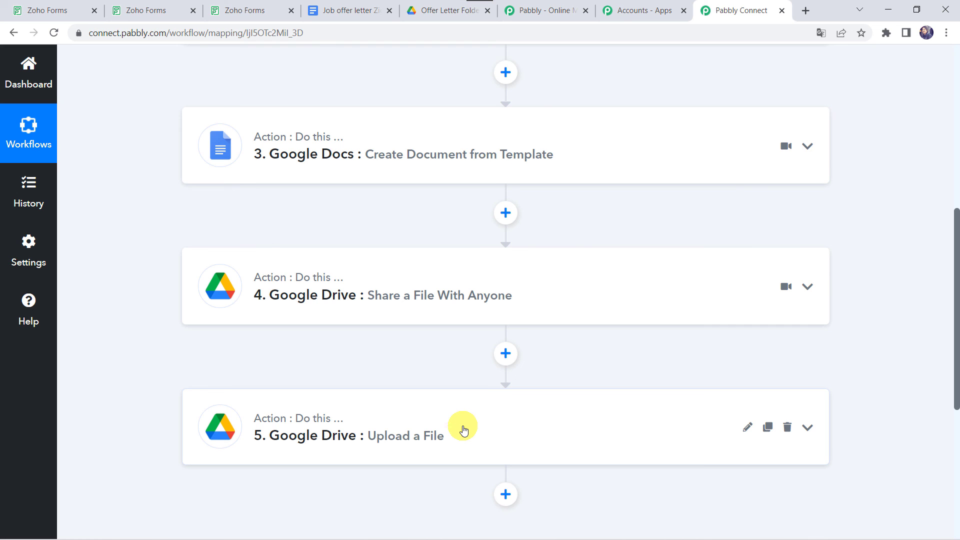
pyautogui.scroll(8, 464, 431)
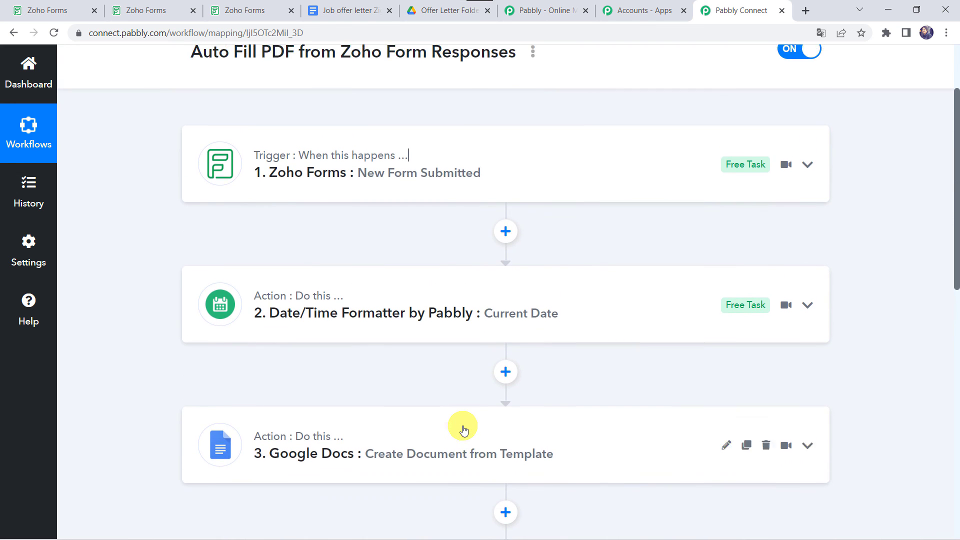